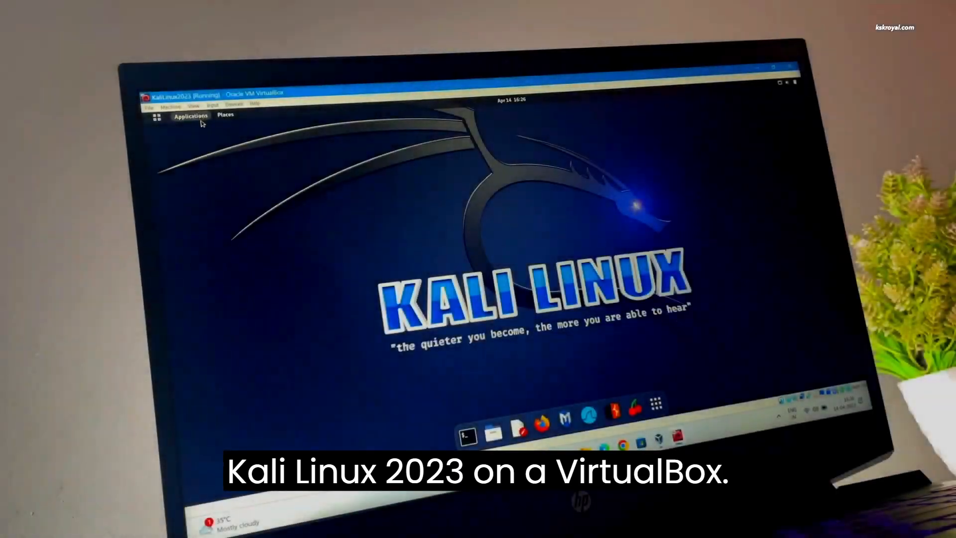
# Browse the Kali Applications menu categories, then close the menu
pyautogui.click(118, 63)
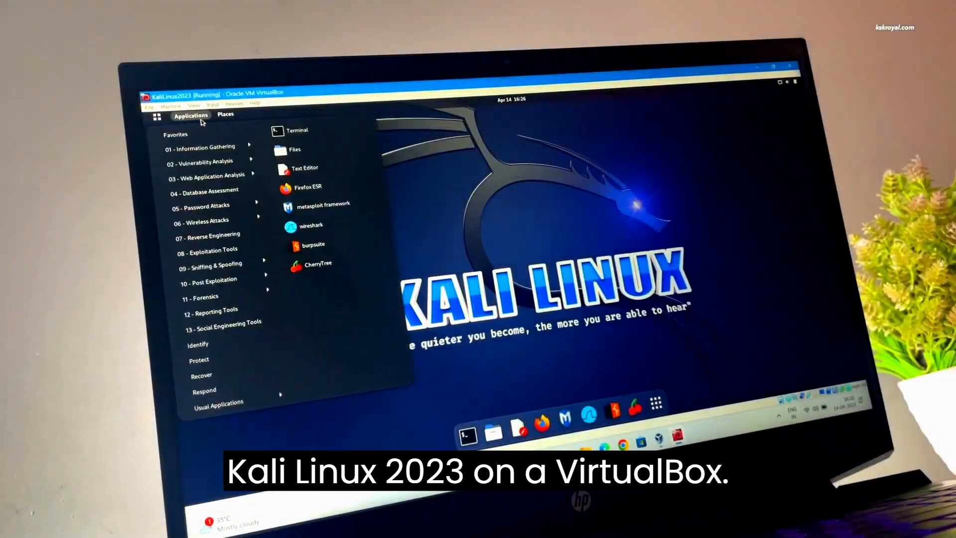
pyautogui.moveTo(226, 223)
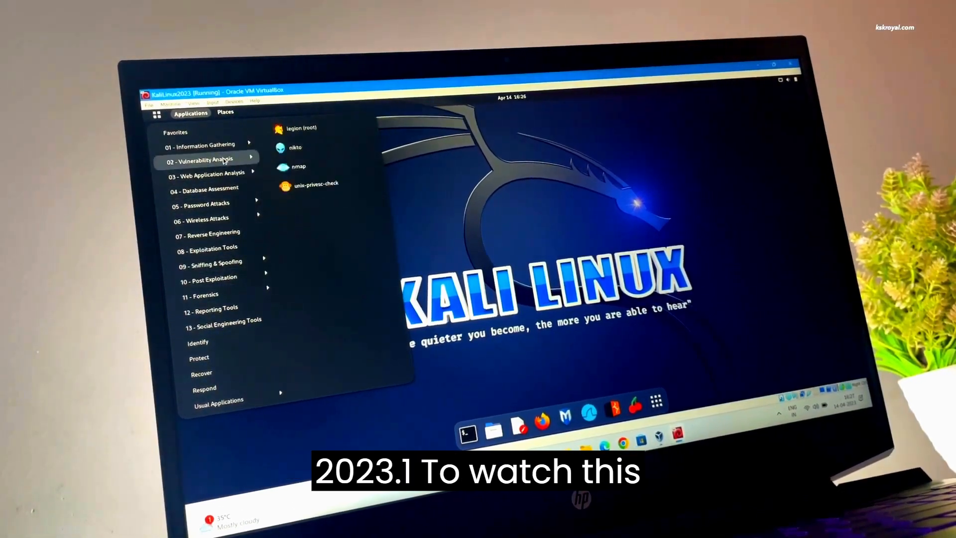
pyautogui.moveTo(234, 174)
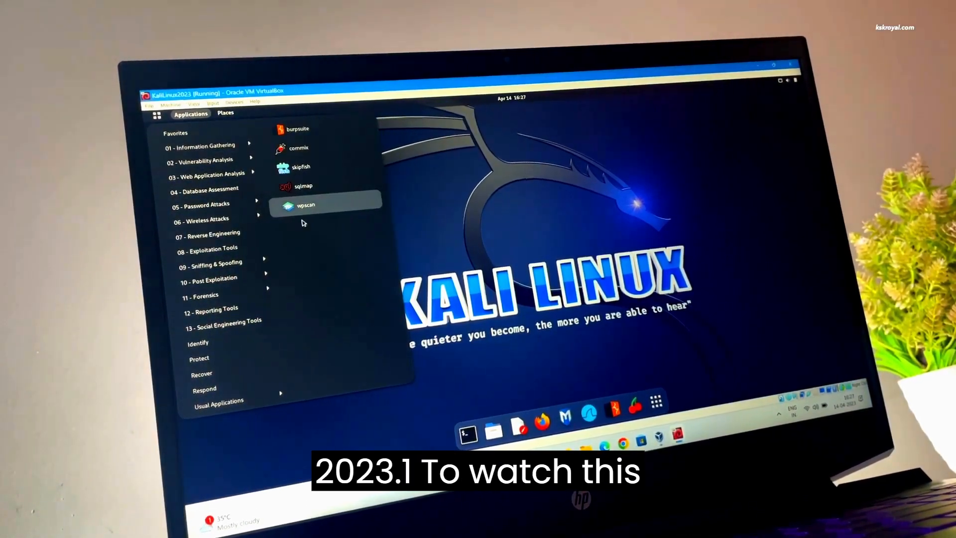
pyautogui.press('Escape')
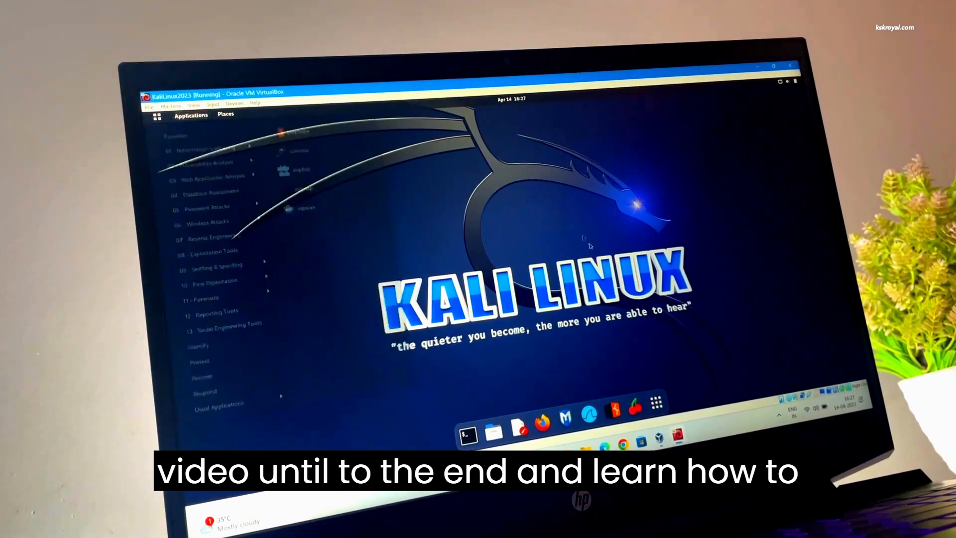
# Page through the Show Apps grid to its last page, then close the grid
pyautogui.click(661, 407)
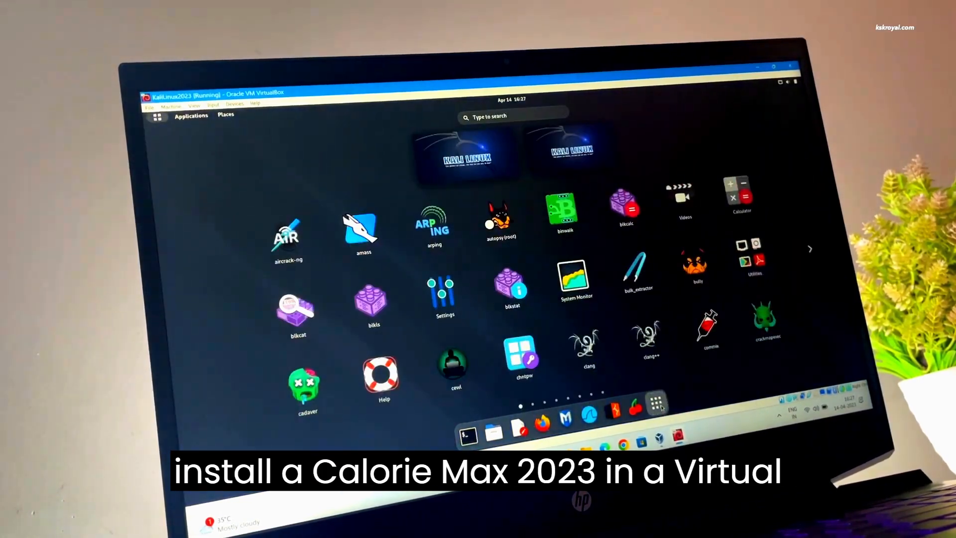
pyautogui.click(661, 407)
pyautogui.click(661, 407)
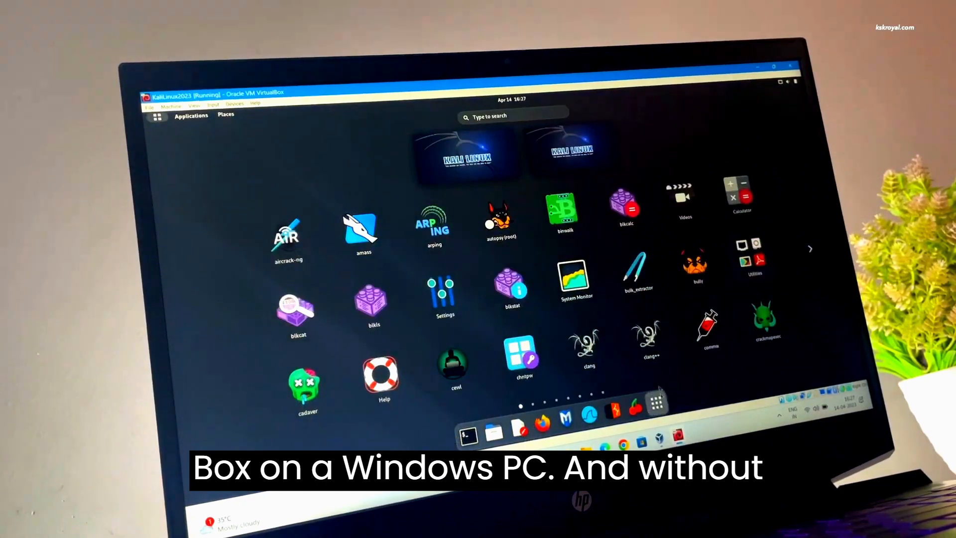
pyautogui.click(580, 395)
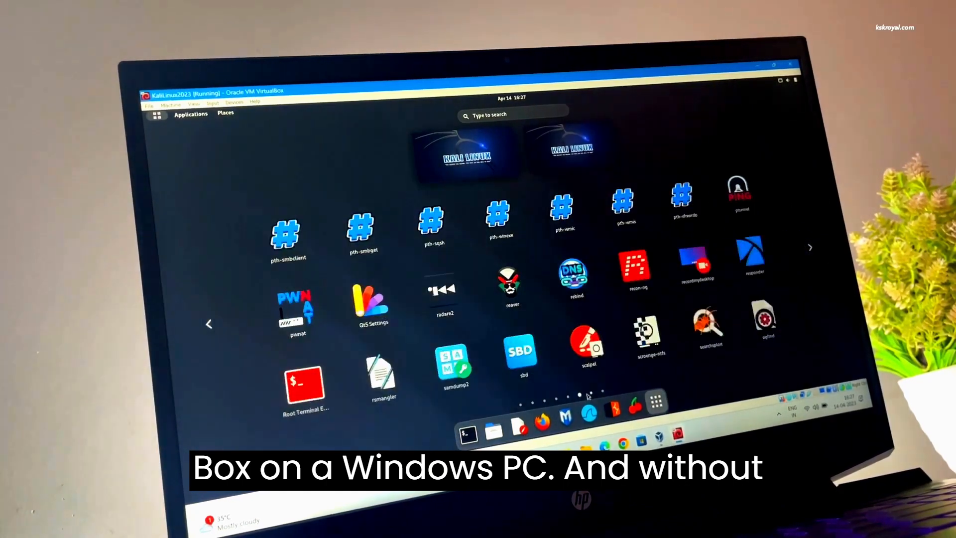
pyautogui.click(592, 393)
pyautogui.click(603, 390)
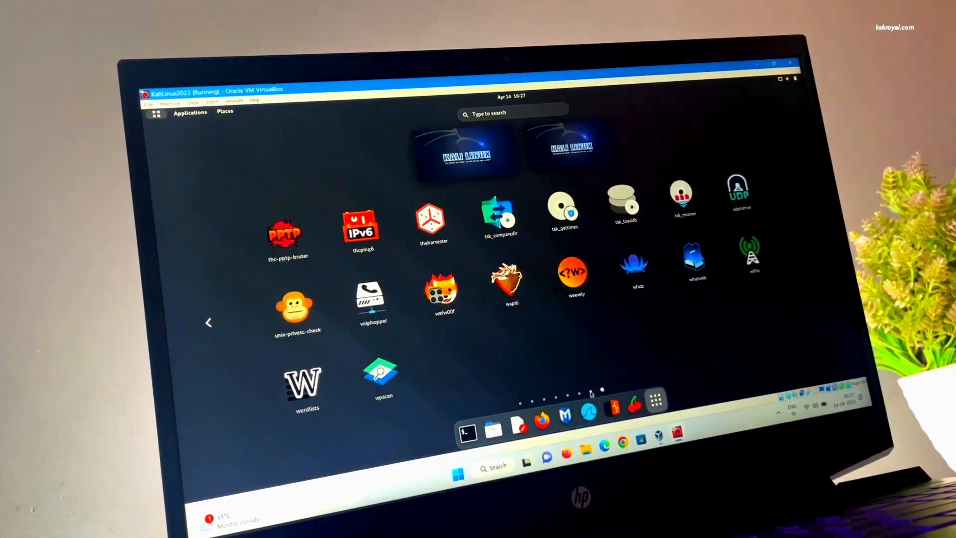
pyautogui.press('Escape')
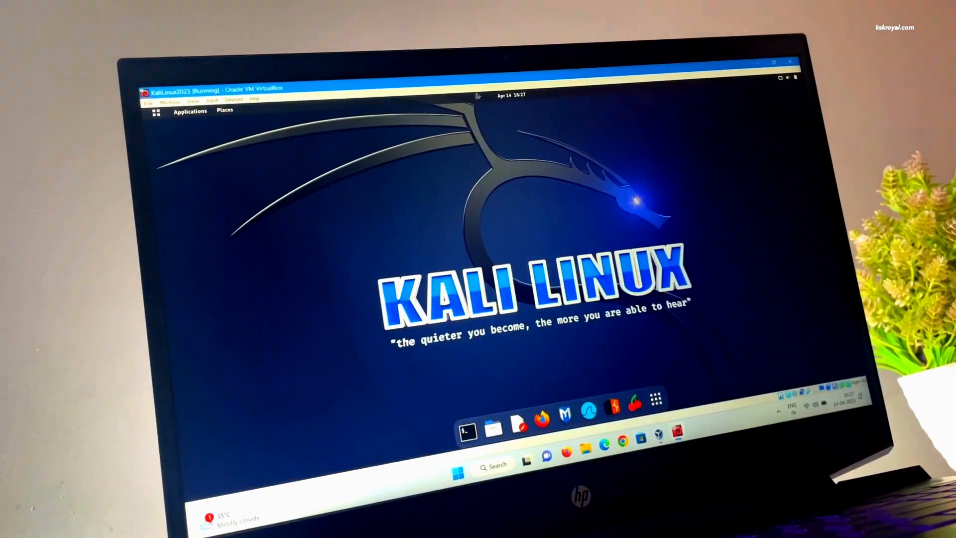
# Check the notifications panel, boot the default Kali entry from GRUB, and start typing the account password
pyautogui.click(508, 96)
pyautogui.click(508, 97)
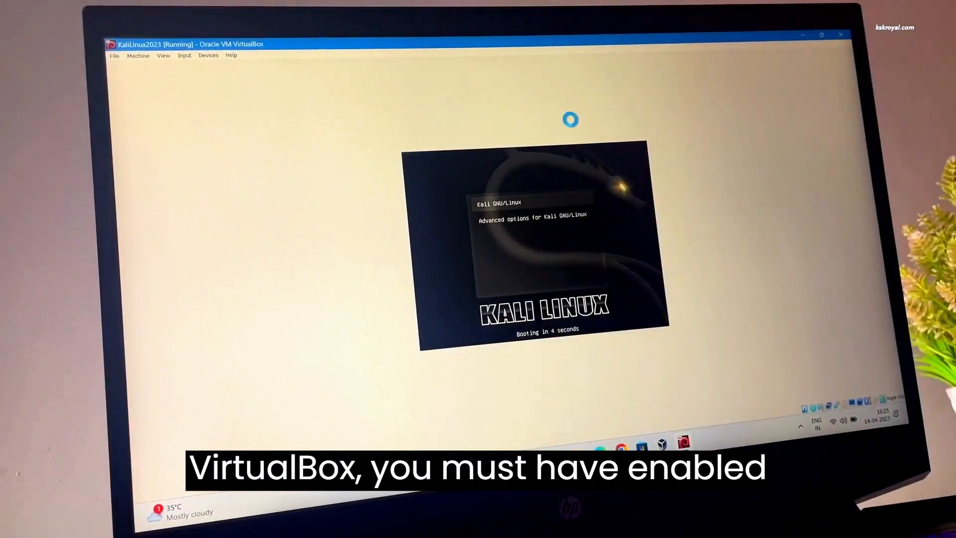
pyautogui.press('Return')
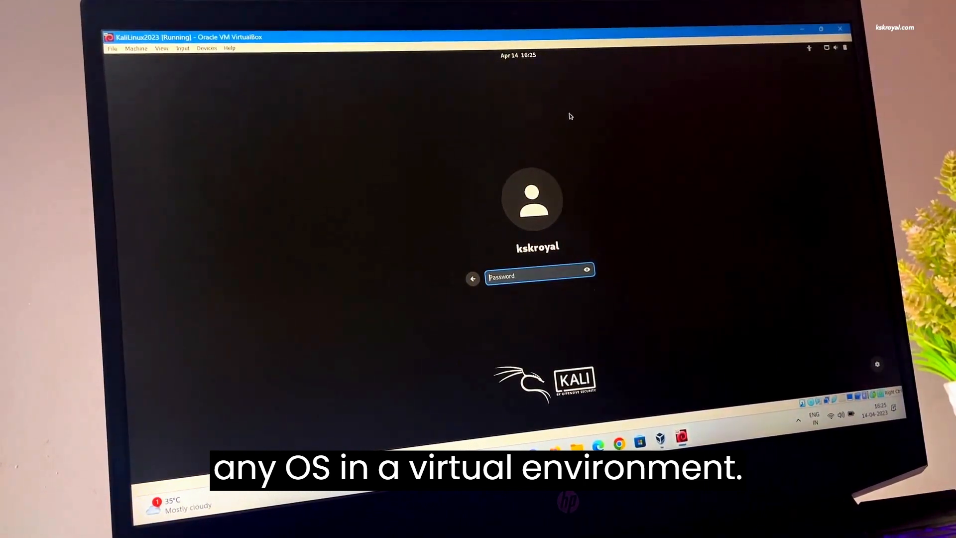
pyautogui.write('k')
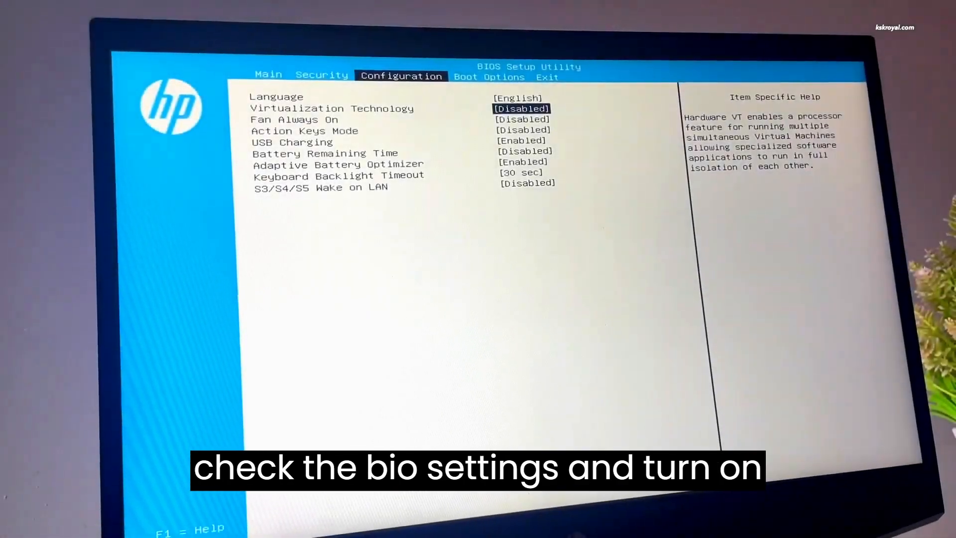
# Set Virtualization Technology to Enabled in the BIOS Configuration tab, then save changes and exit
pyautogui.press('Return')
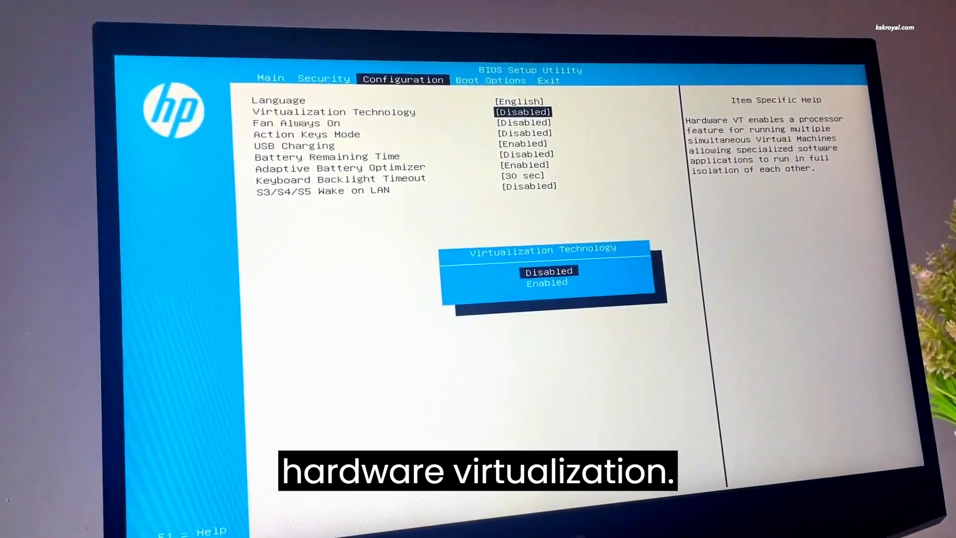
pyautogui.press('Down')
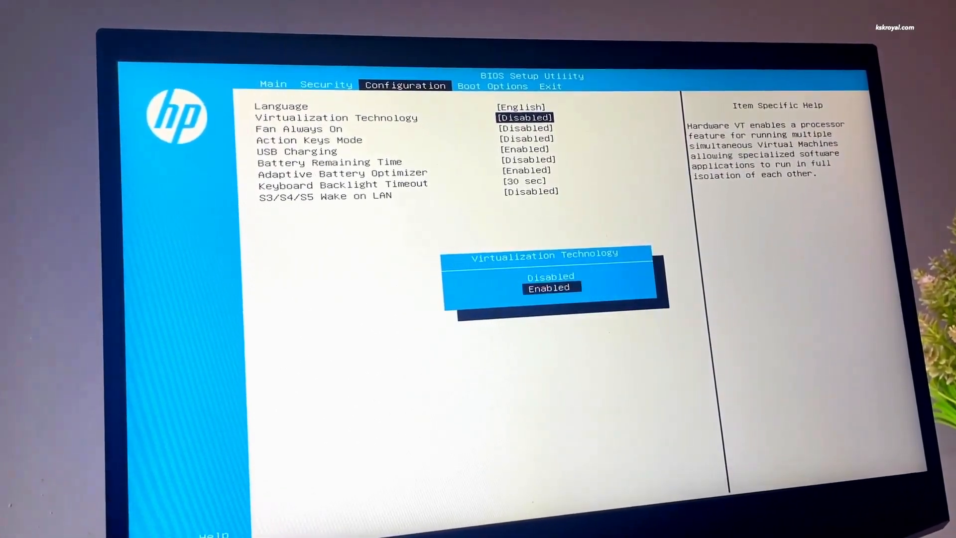
pyautogui.press('Return')
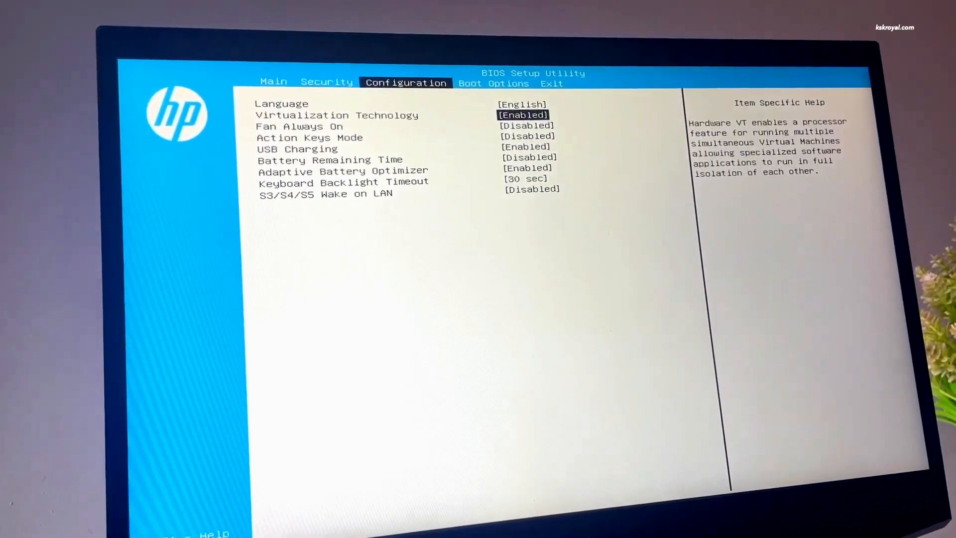
pyautogui.press('Right')
pyautogui.press('Right')
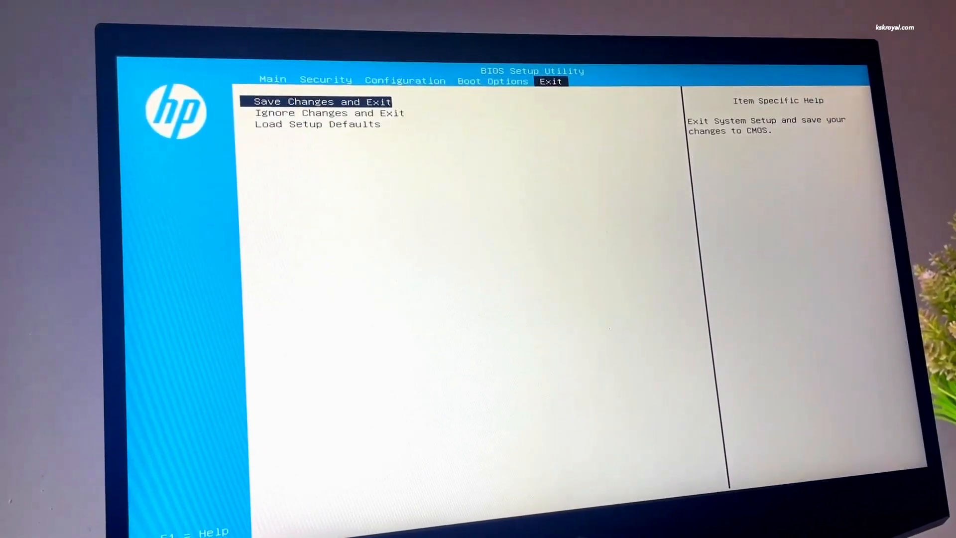
pyautogui.press('Return')
pyautogui.press('Return')
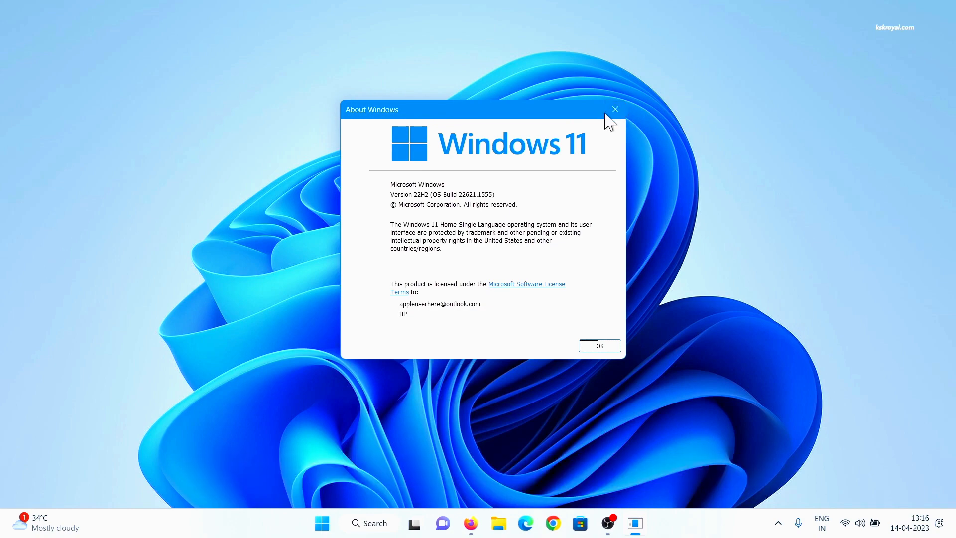
# Close About Windows and download the VirtualBox 7.0.6 Windows-hosts installer from virtualbox.org in Firefox
pyautogui.click(612, 112)
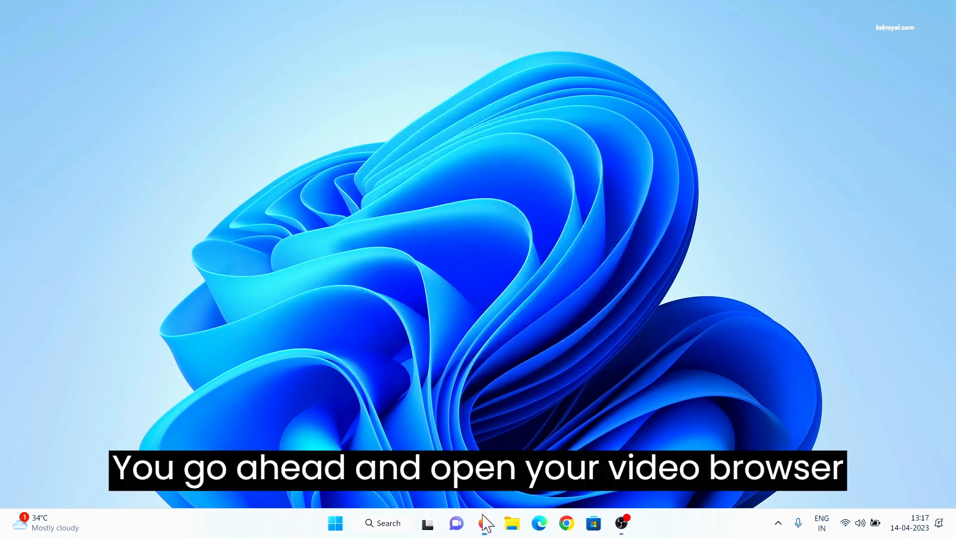
pyautogui.click(484, 523)
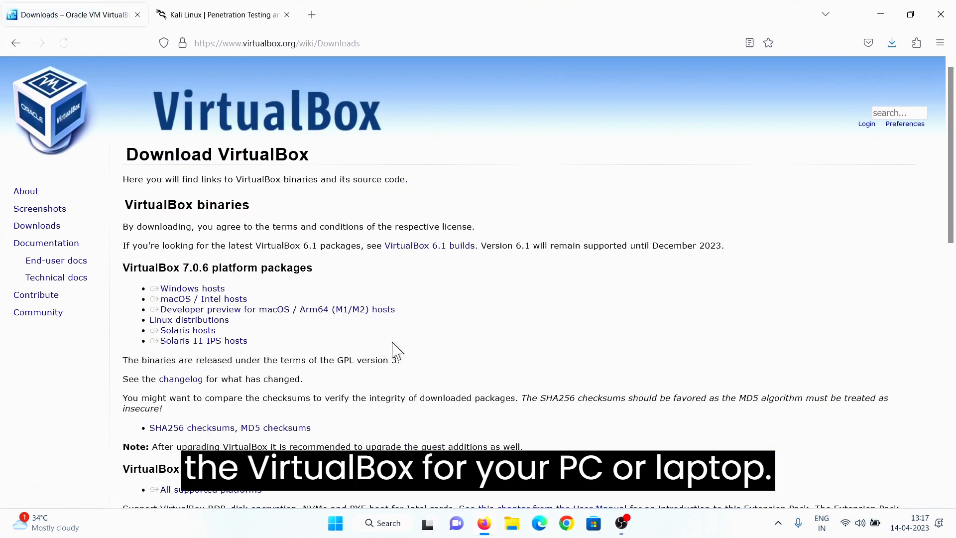
pyautogui.click(199, 284)
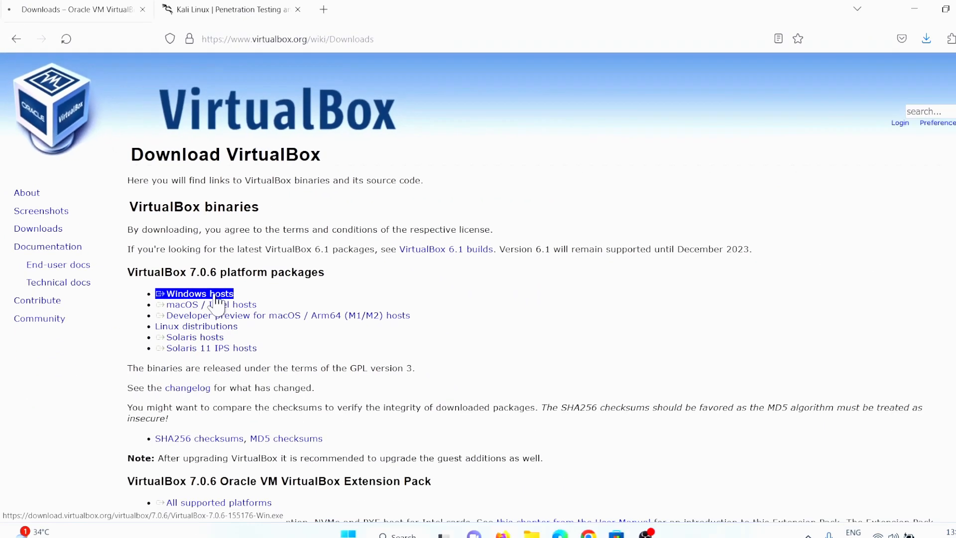
pyautogui.click(238, 301)
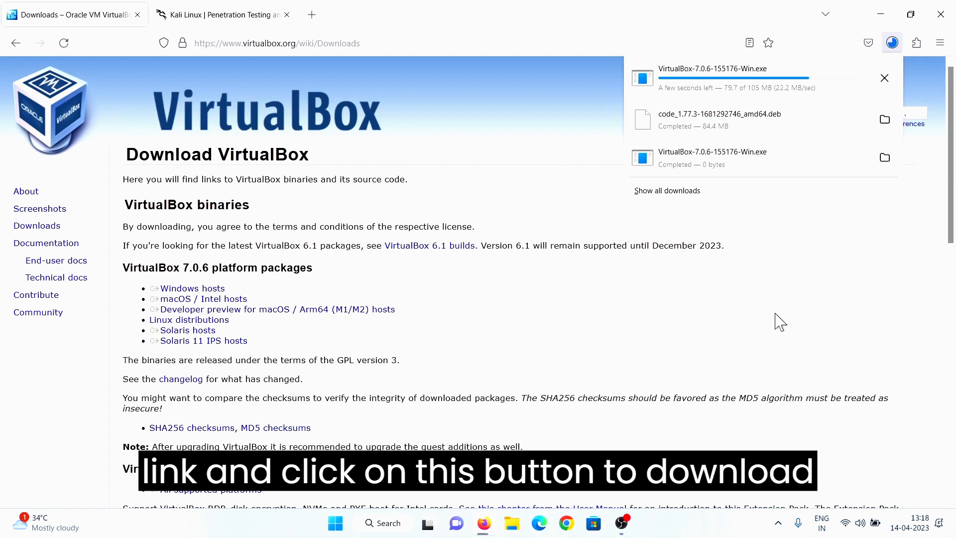
pyautogui.hotkey('ctrl', 'Tab')
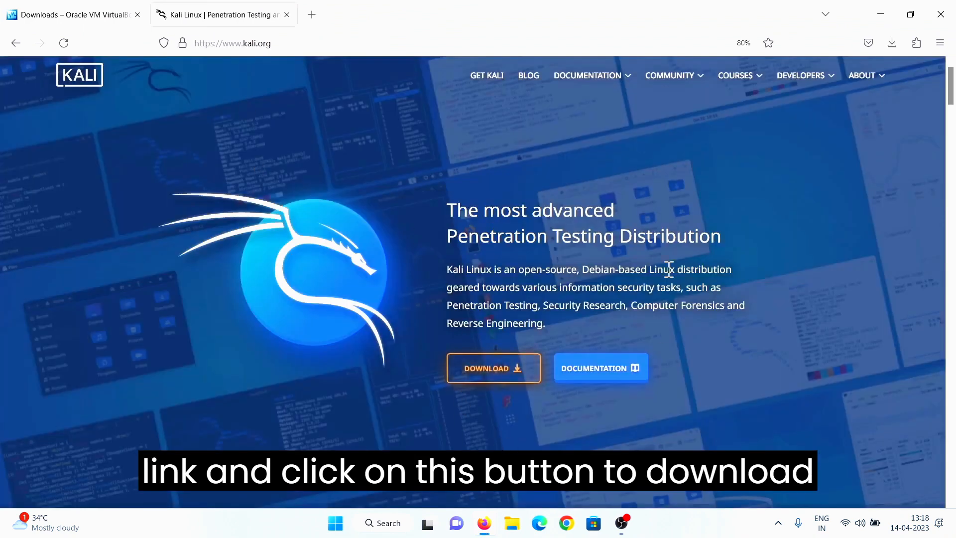
# From kali.org's Get Kali page, download the 64-bit Installer image kali-linux-2023.1-installer-amd64.iso
pyautogui.click(511, 386)
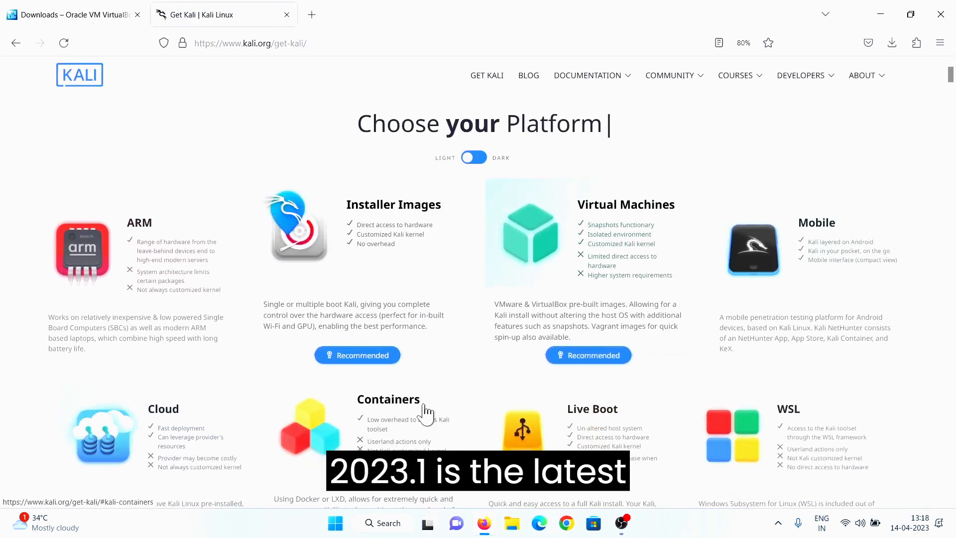
pyautogui.scroll(-10, 426, 412)
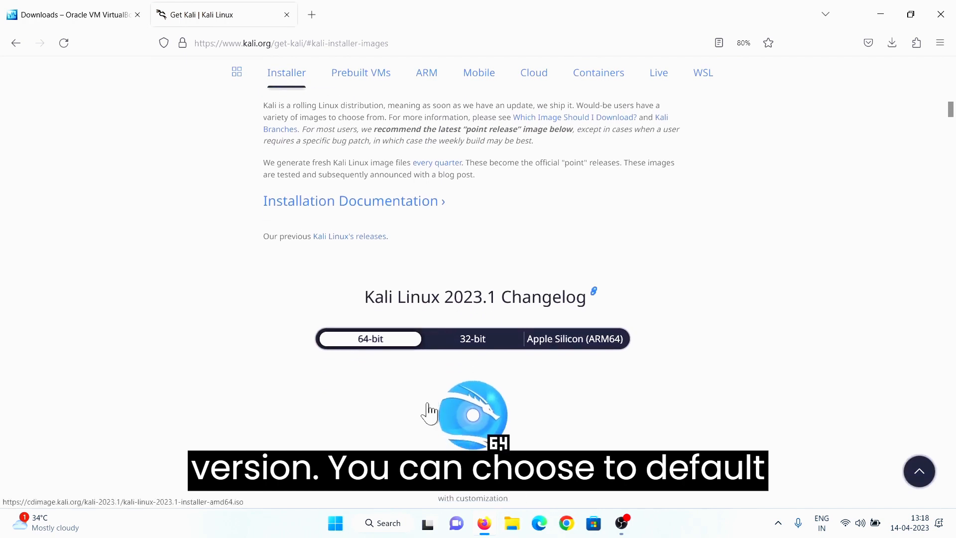
pyautogui.scroll(-4, 428, 412)
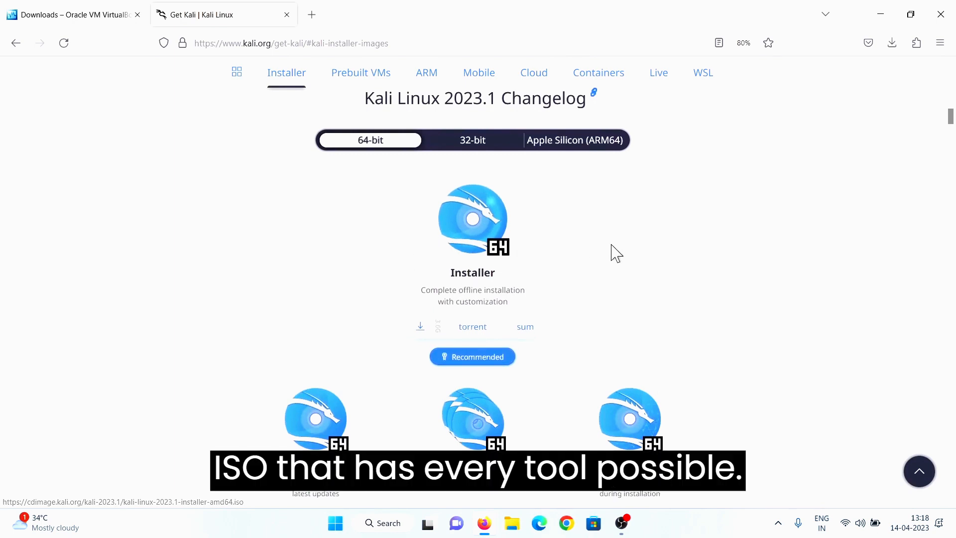
pyautogui.scroll(-1, 505, 298)
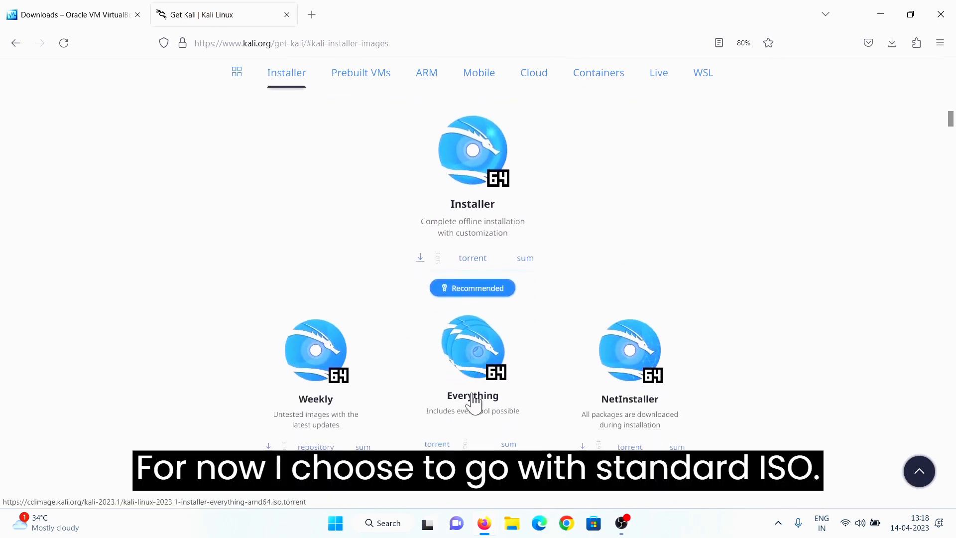
pyautogui.click(420, 256)
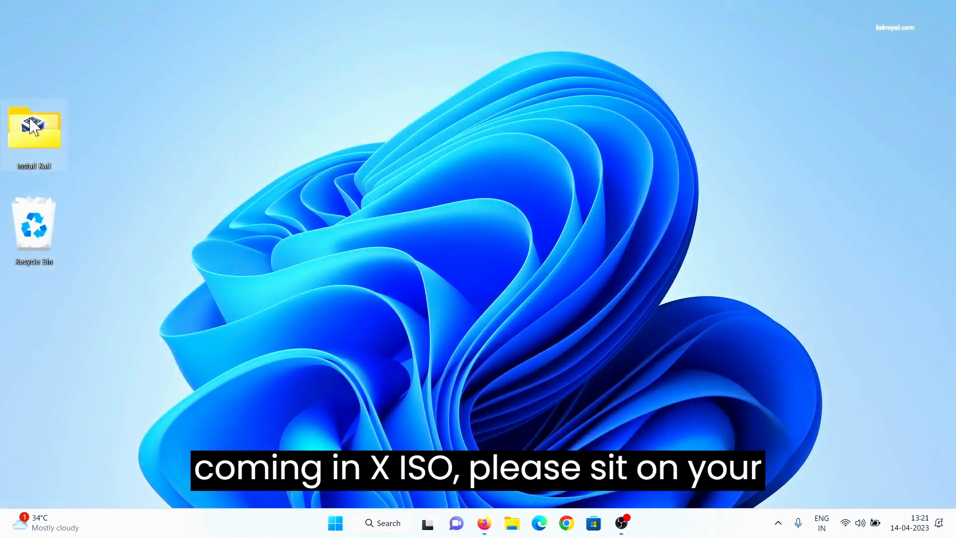
# Open the Install Kali folder and select the VirtualBox installer file
pyautogui.doubleClick(31, 126)
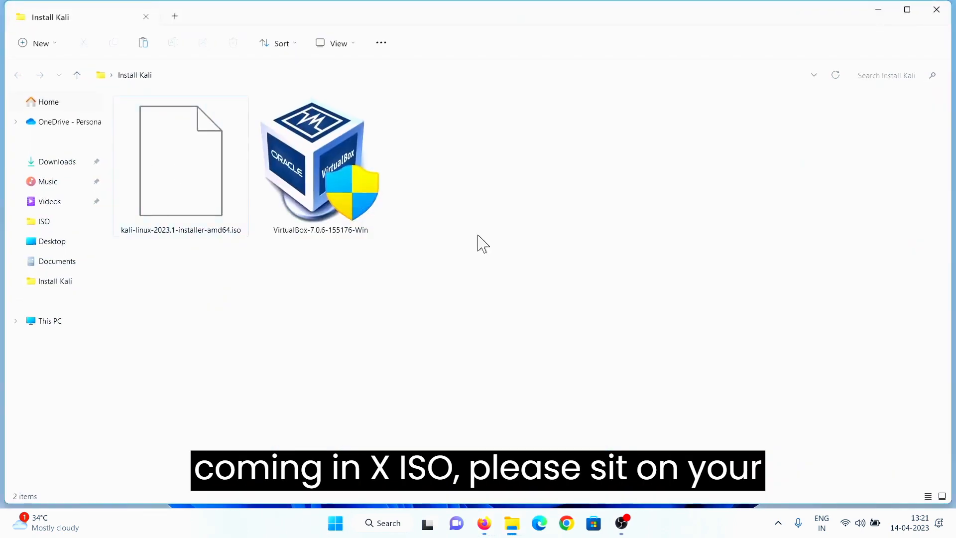
pyautogui.moveTo(527, 350); pyautogui.dragTo(95, 165)
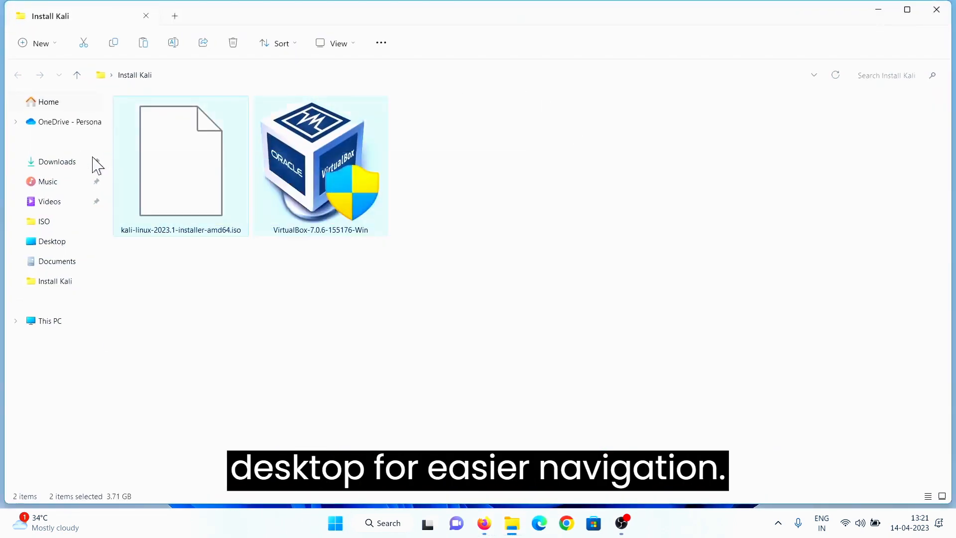
pyautogui.click(316, 332)
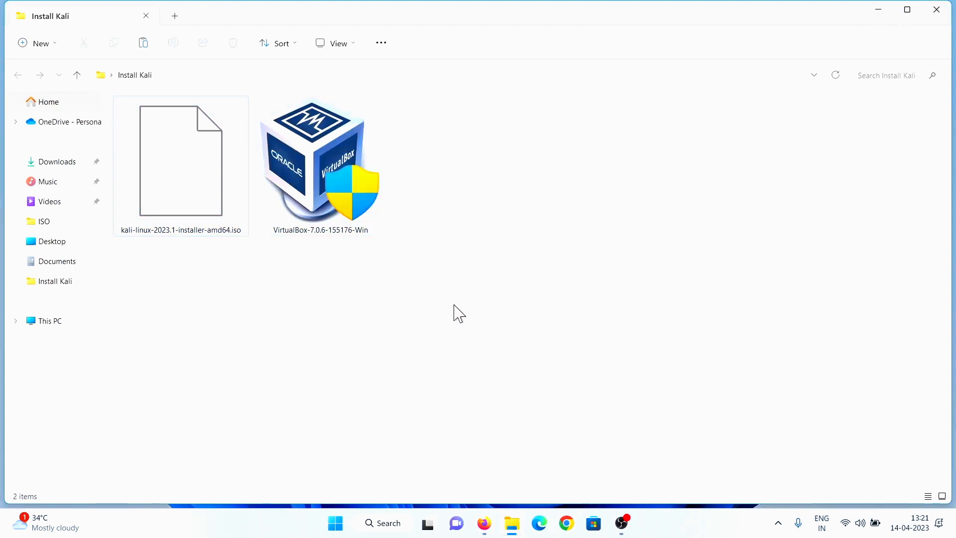
pyautogui.click(319, 133)
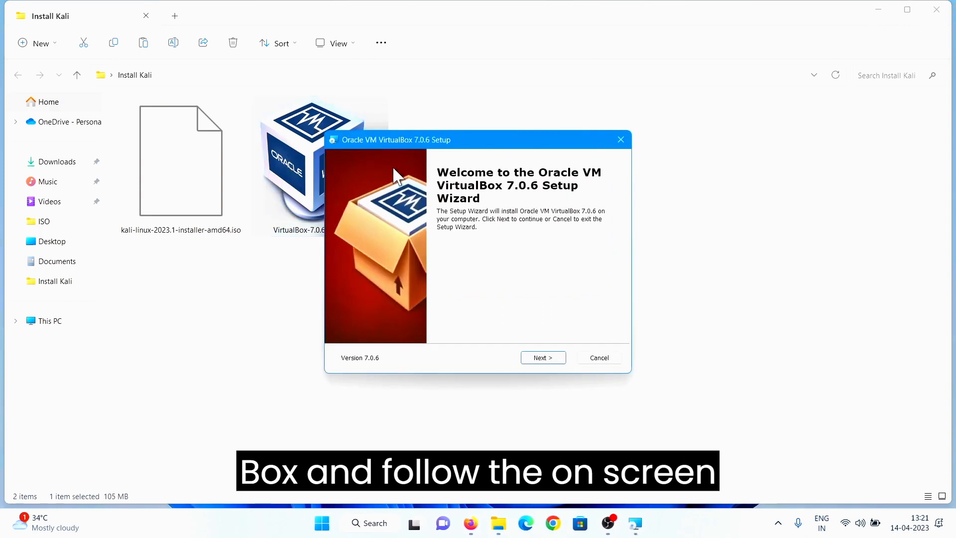
# Install VirtualBox 7.0.6 with default features, accepting the network and Python dependency warnings
pyautogui.click(543, 359)
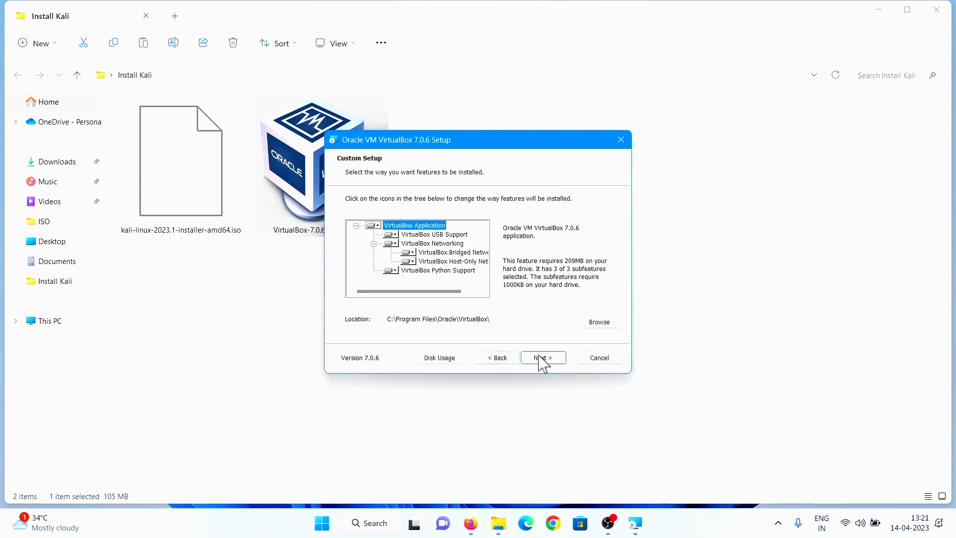
pyautogui.click(543, 359)
pyautogui.click(544, 358)
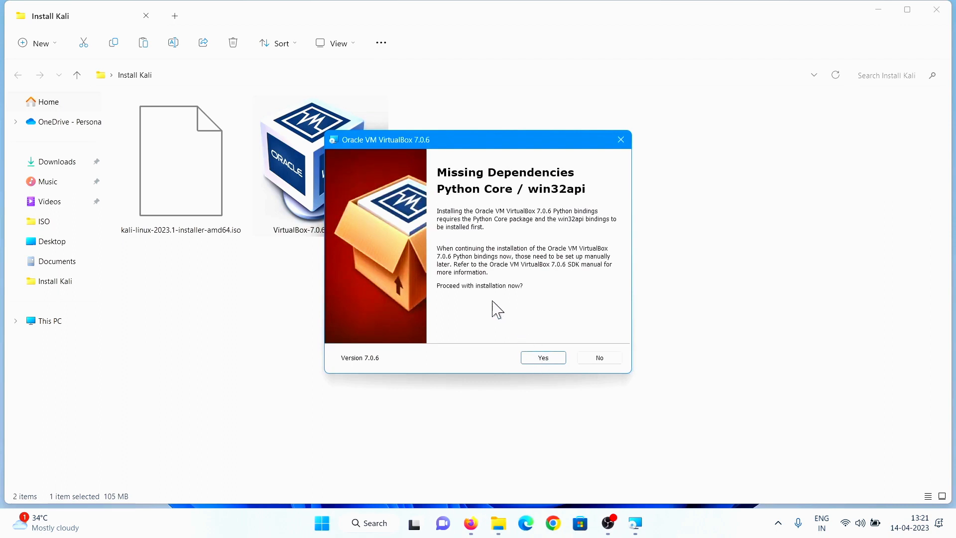
pyautogui.click(543, 359)
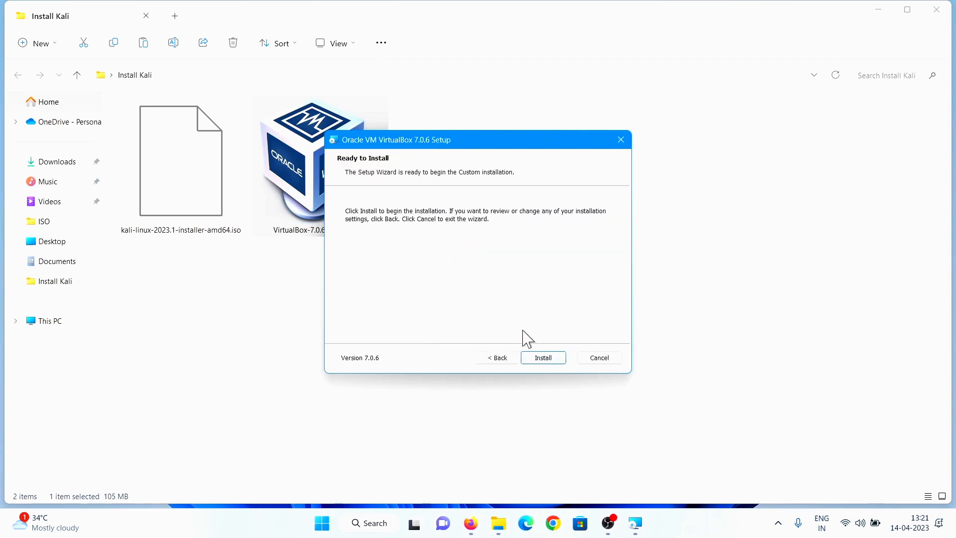
pyautogui.click(537, 357)
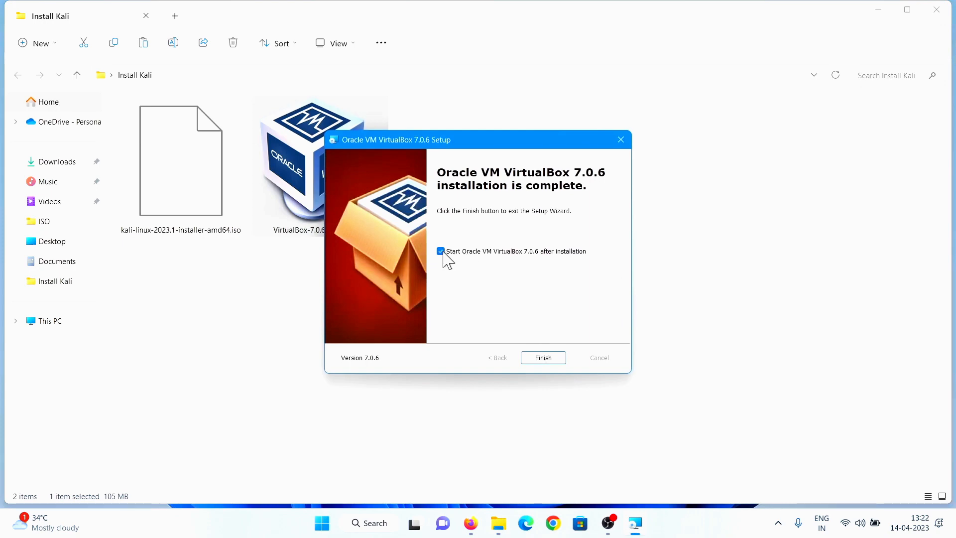
pyautogui.click(544, 358)
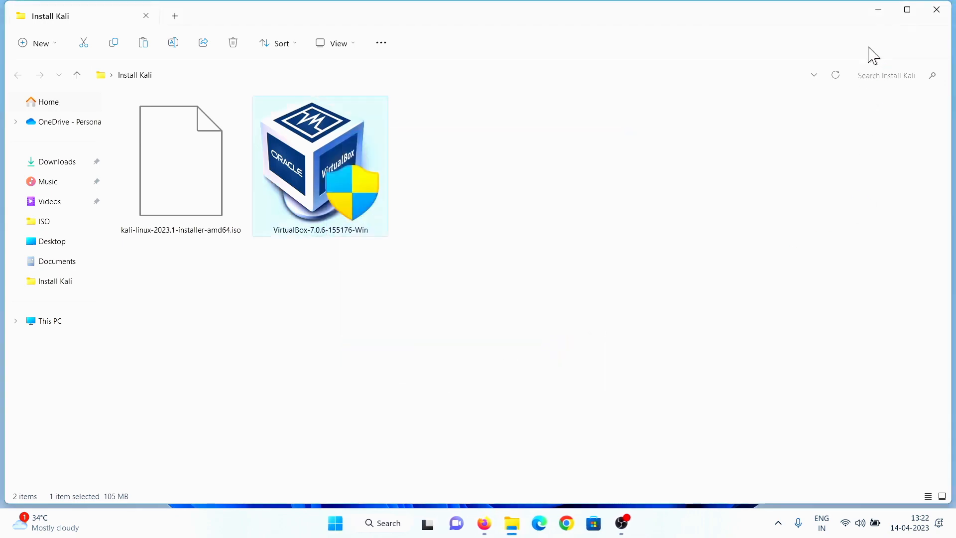
pyautogui.click(881, 11)
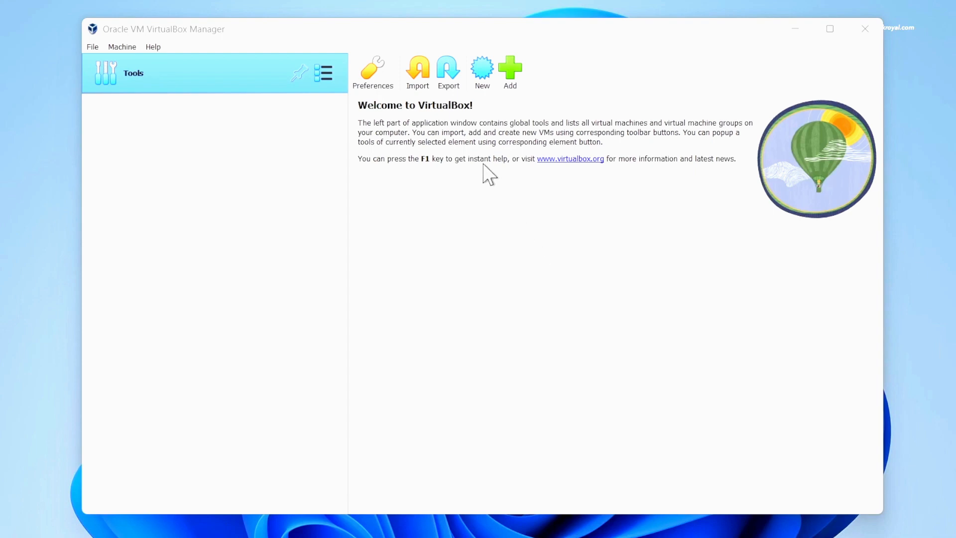
# Create a new machine named KaliLinux2023, type Linux, version Debian 11 Bullseye (64-bit)
pyautogui.click(484, 72)
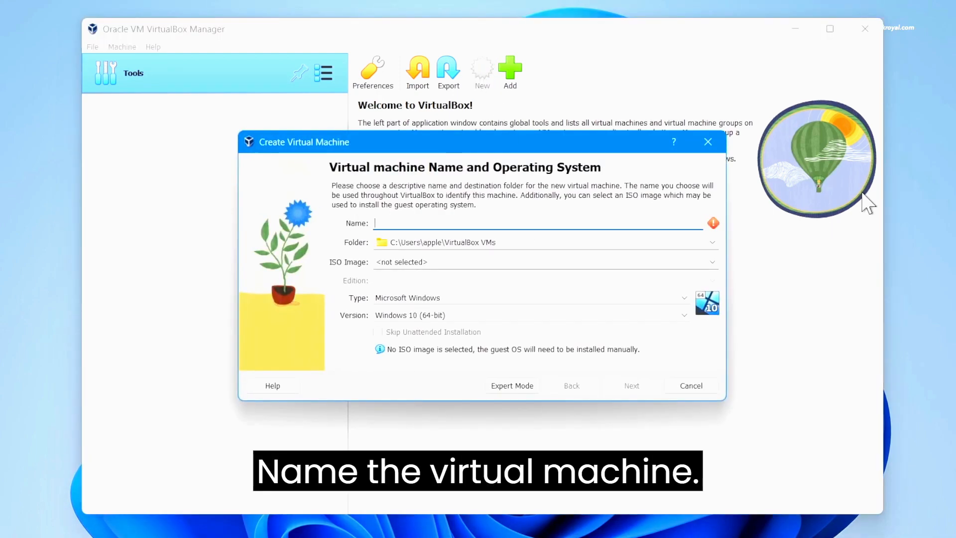
pyautogui.write('KaliLinux2023')
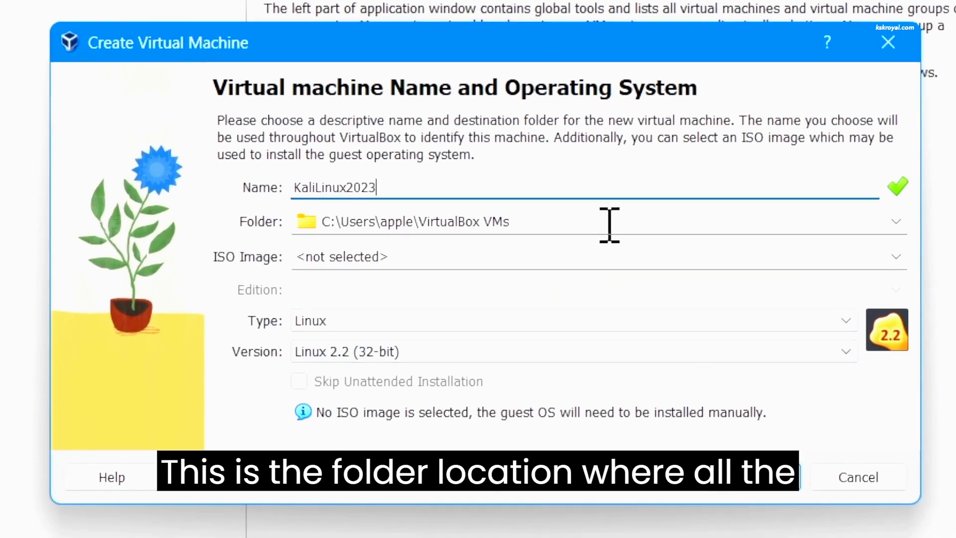
pyautogui.moveTo(533, 222); pyautogui.dragTo(252, 211)
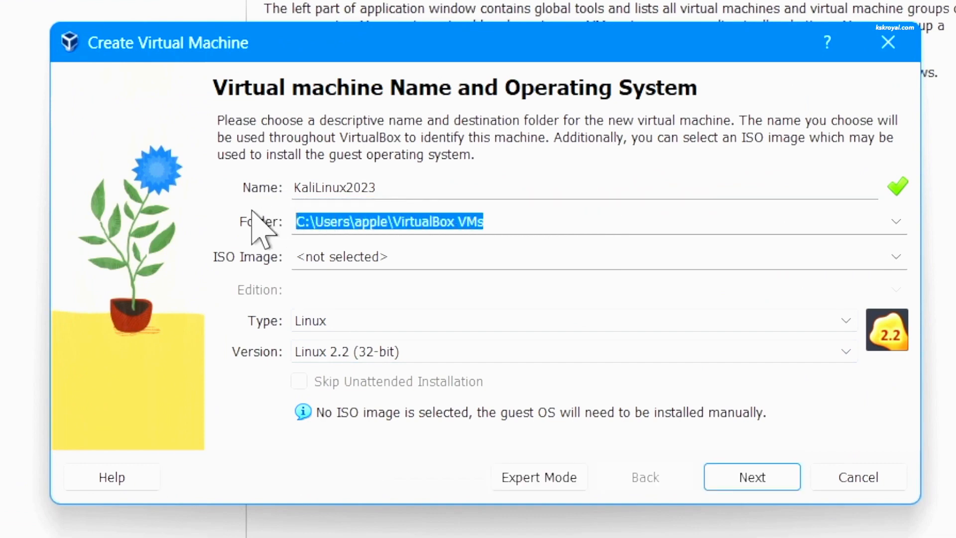
pyautogui.click(846, 352)
pyautogui.scroll(-10, 811, 480)
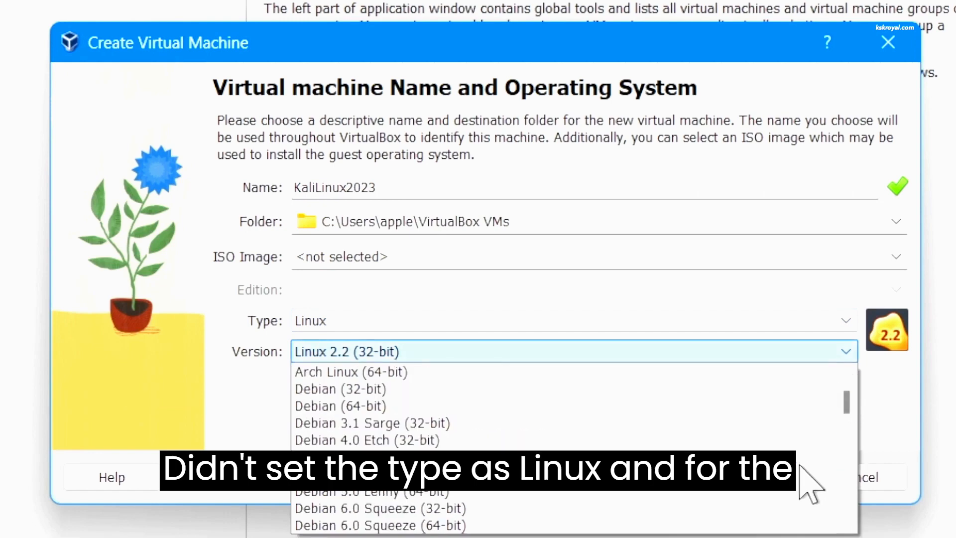
pyautogui.scroll(-4, 799, 470)
pyautogui.scroll(7, 797, 471)
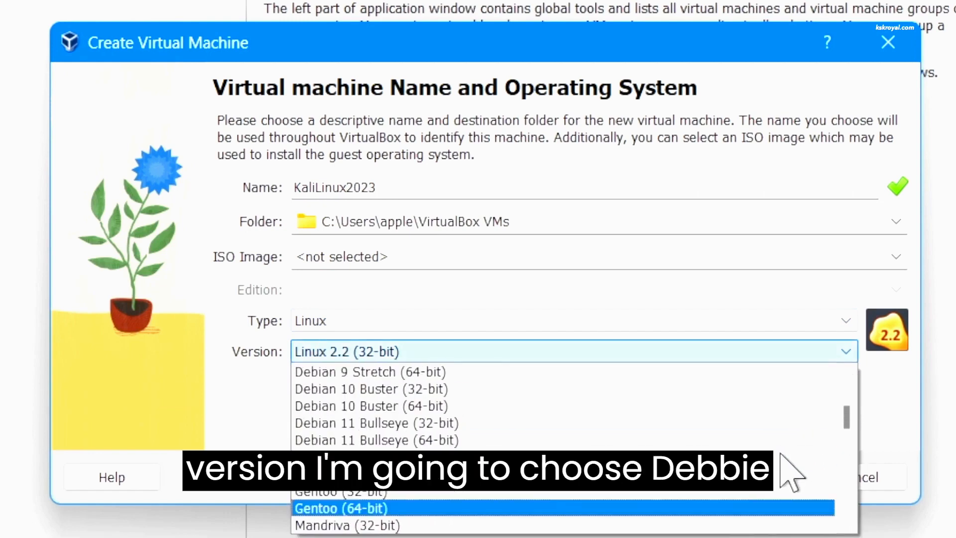
pyautogui.scroll(1, 791, 464)
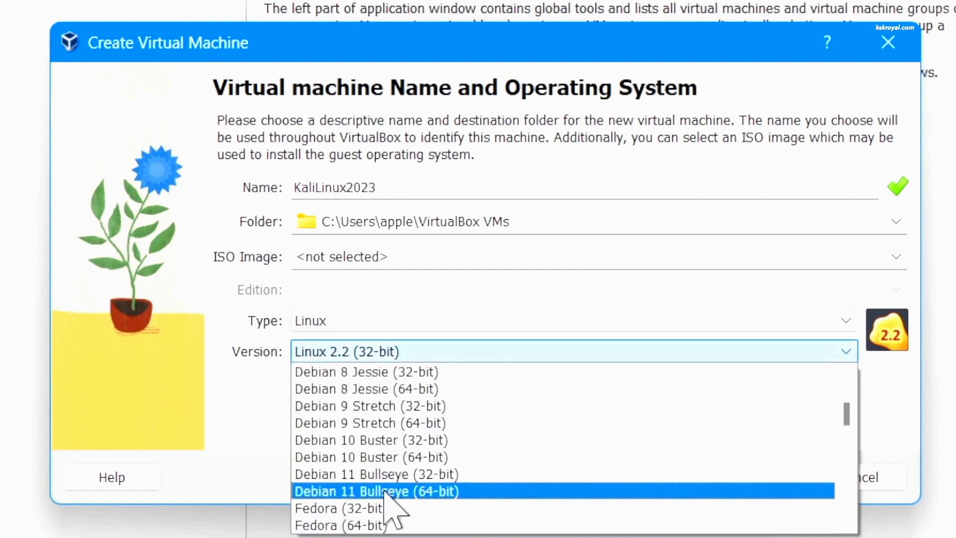
pyautogui.click(463, 494)
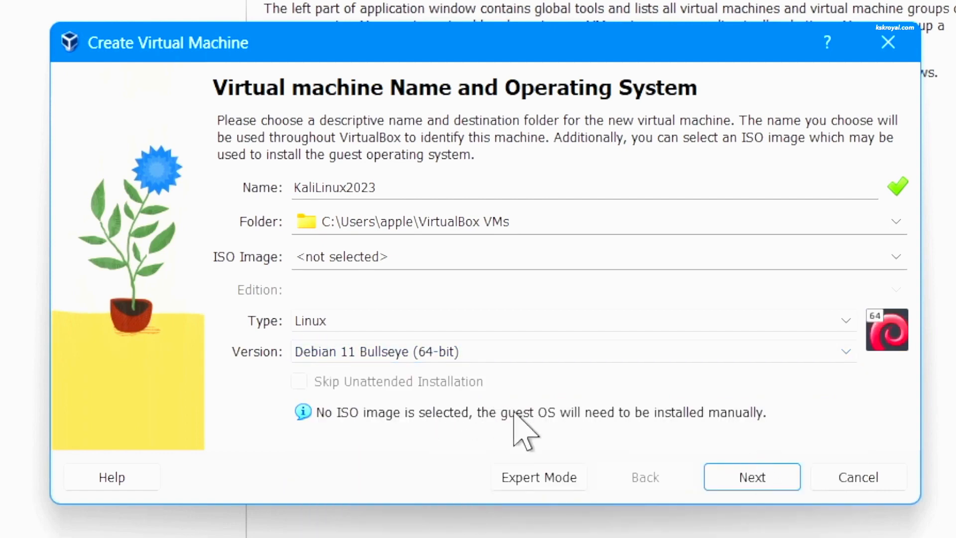
# Set the new VM's hardware to 10003 MB base memory and 3 processors
pyautogui.click(761, 488)
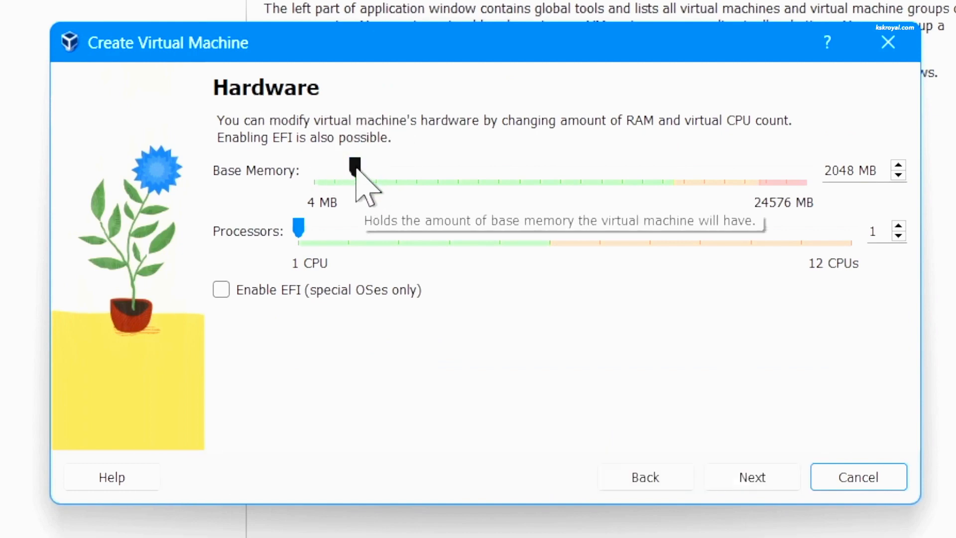
pyautogui.moveTo(357, 169); pyautogui.dragTo(514, 172)
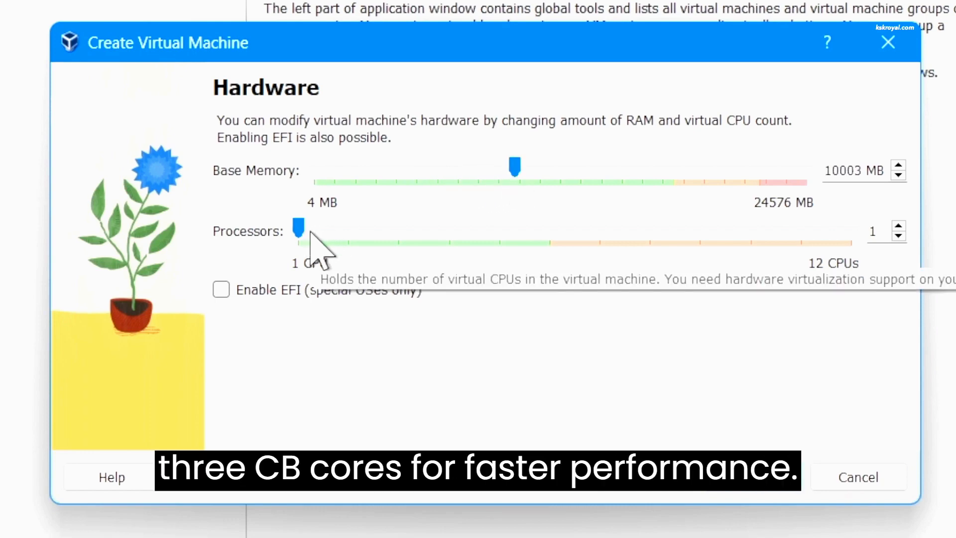
pyautogui.moveTo(298, 229); pyautogui.dragTo(393, 222)
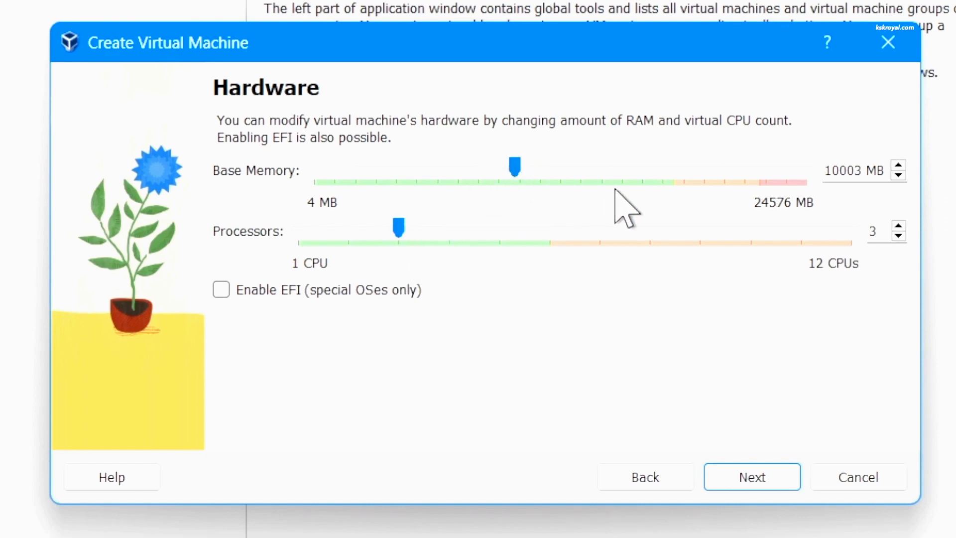
pyautogui.click(737, 481)
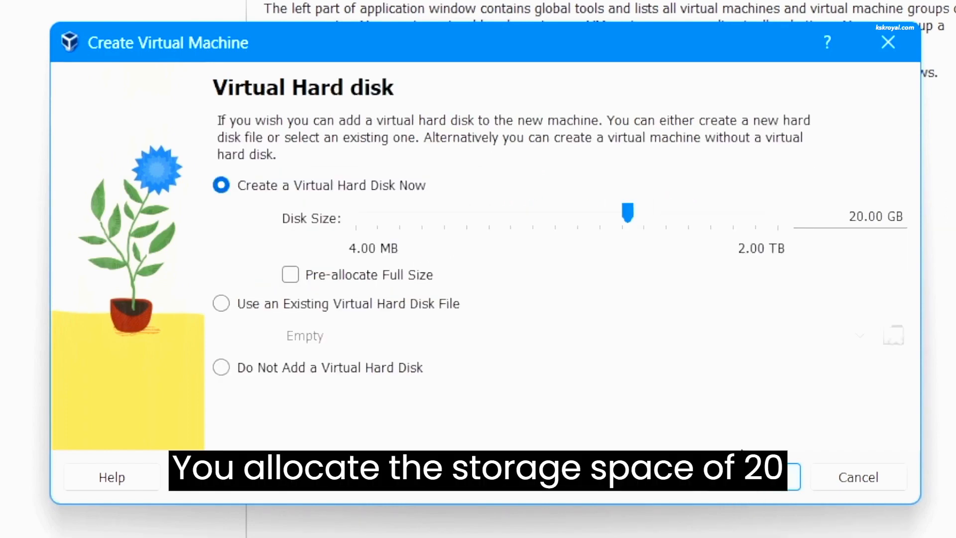
# Set the virtual disk size to 35.15 GB, review the summary, and finish creating KaliLinux2023
pyautogui.moveTo(628, 215); pyautogui.dragTo(651, 220)
pyautogui.tripleClick(848, 217)
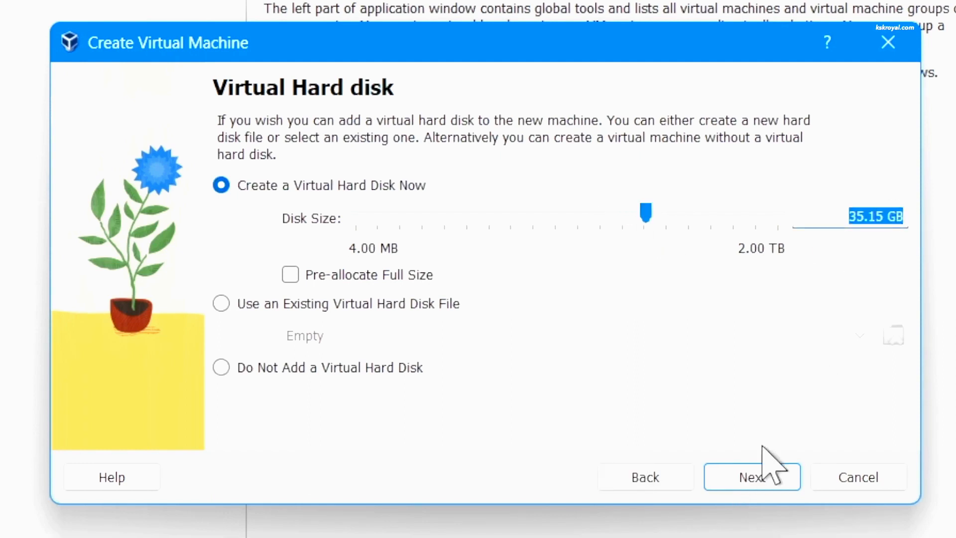
pyautogui.click(764, 476)
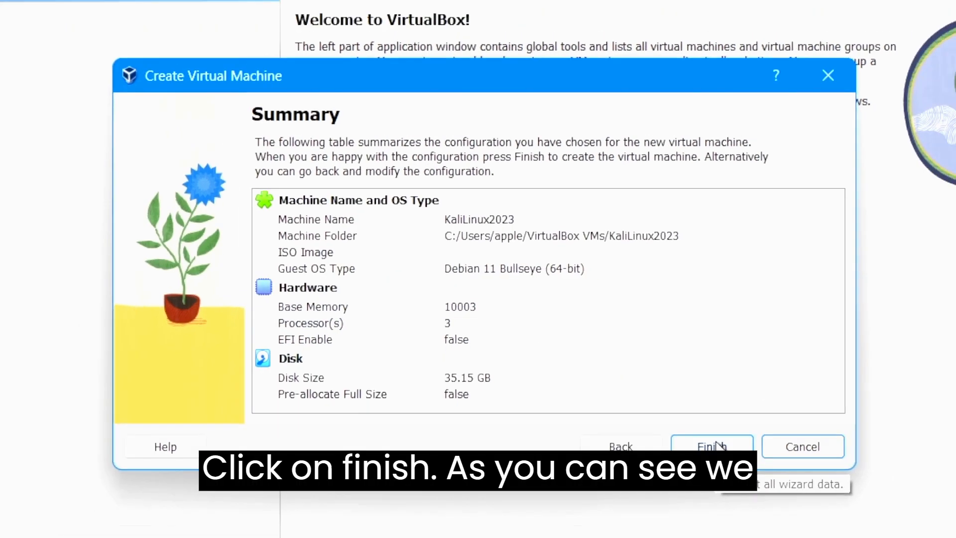
pyautogui.click(760, 483)
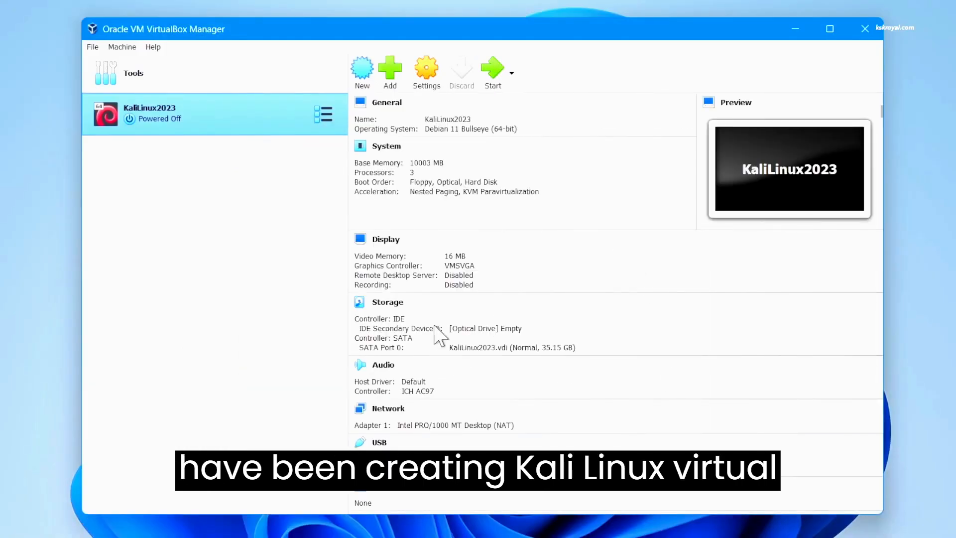
# With KaliLinux2023 selected in VirtualBox Manager, open its Settings window
pyautogui.scroll(-1, 481, 305)
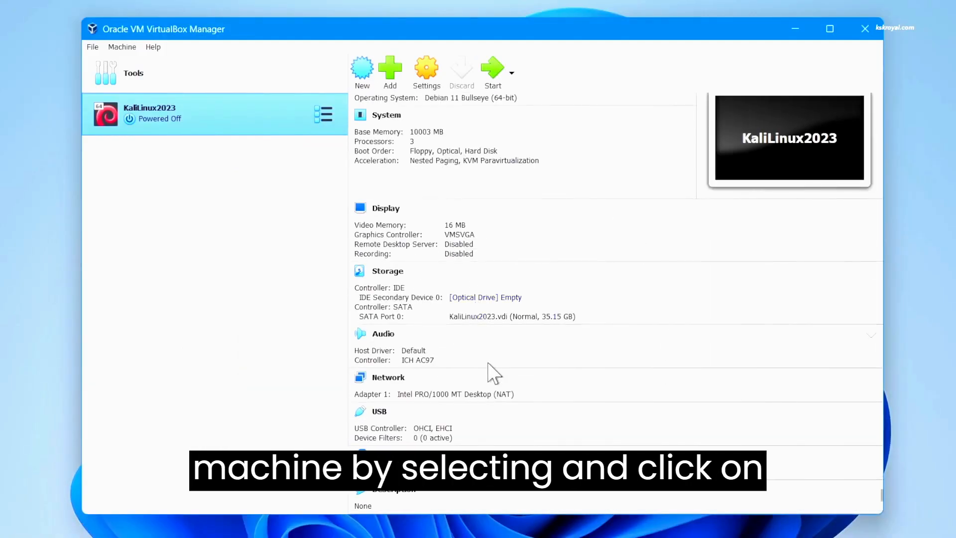
pyautogui.scroll(1, 488, 366)
pyautogui.scroll(-1, 523, 334)
pyautogui.scroll(1, 525, 351)
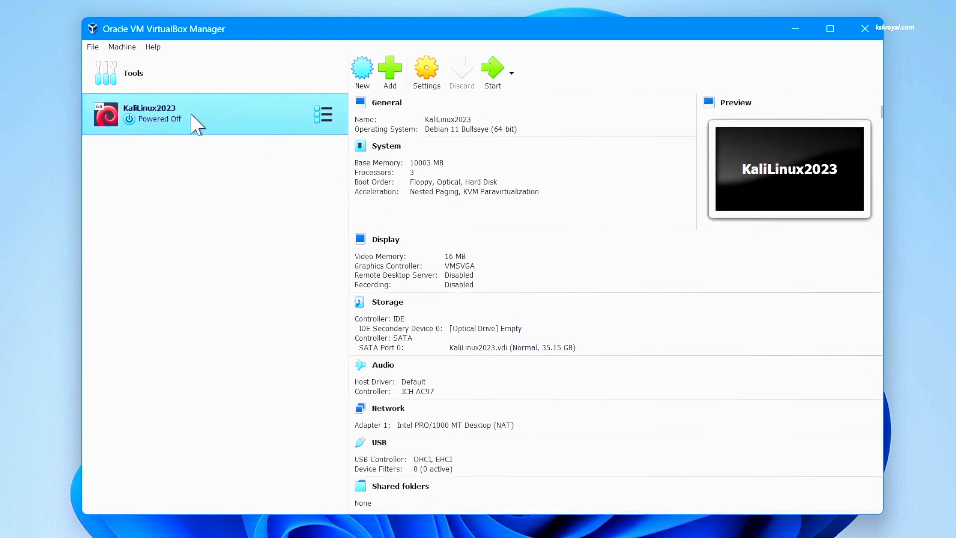
pyautogui.click(426, 72)
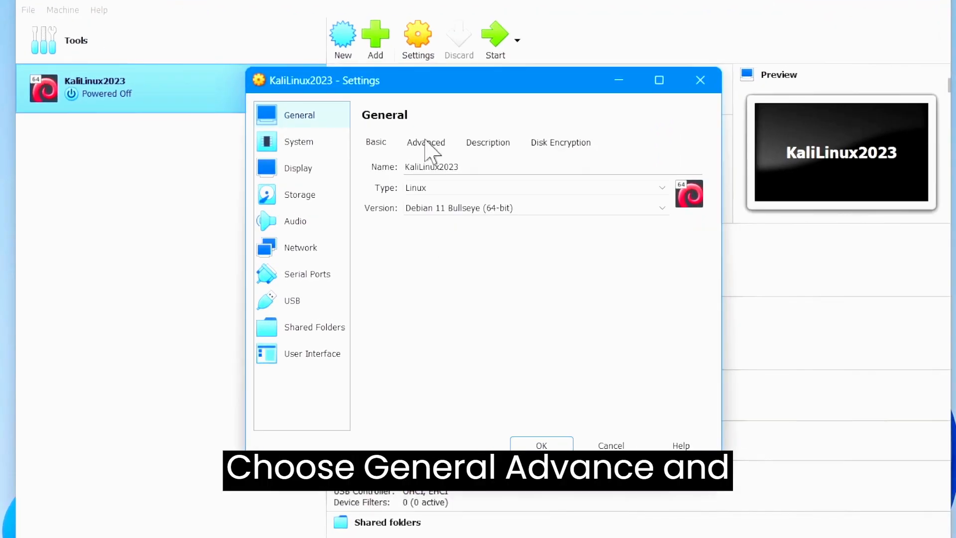
# In General > Advanced, set Shared Clipboard to Bidirectional and leave Drag'n'Drop Disabled
pyautogui.click(425, 142)
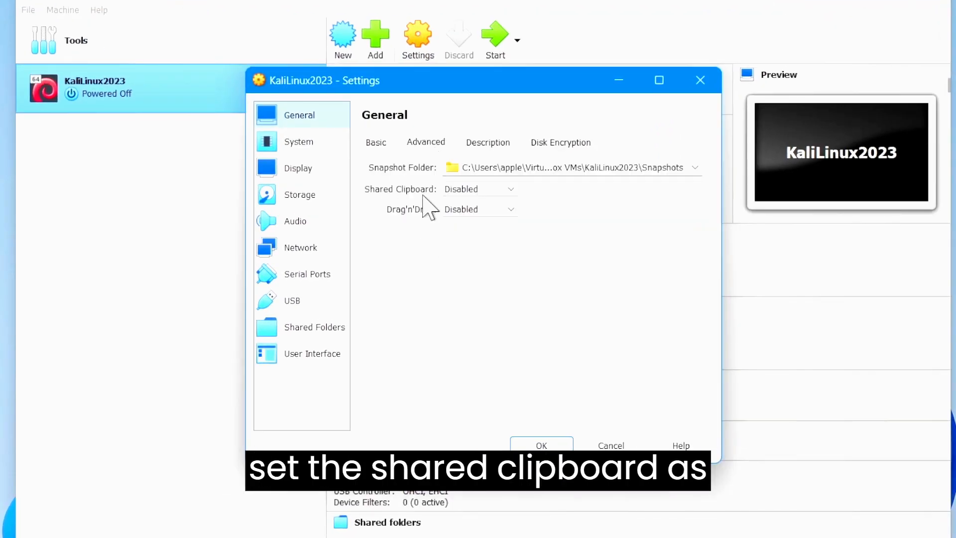
pyautogui.click(511, 190)
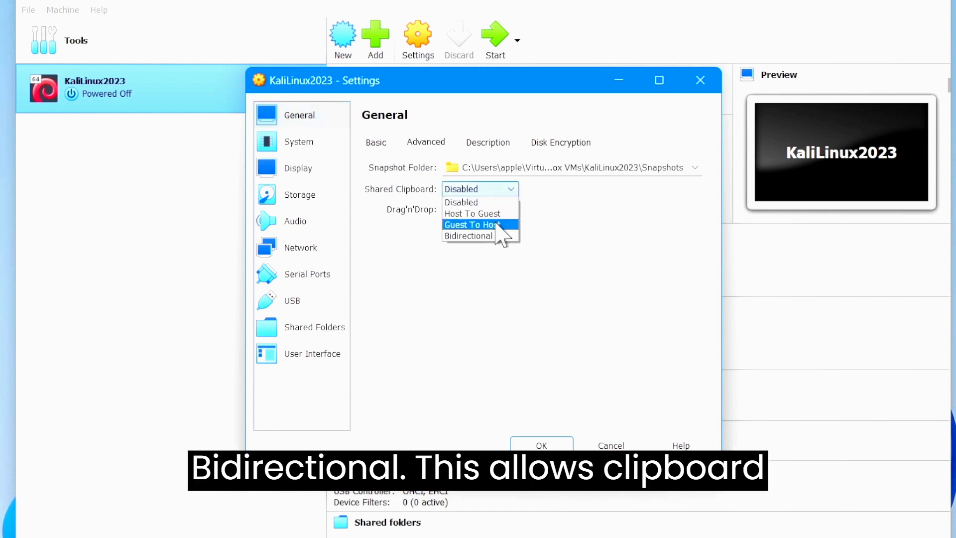
pyautogui.click(472, 236)
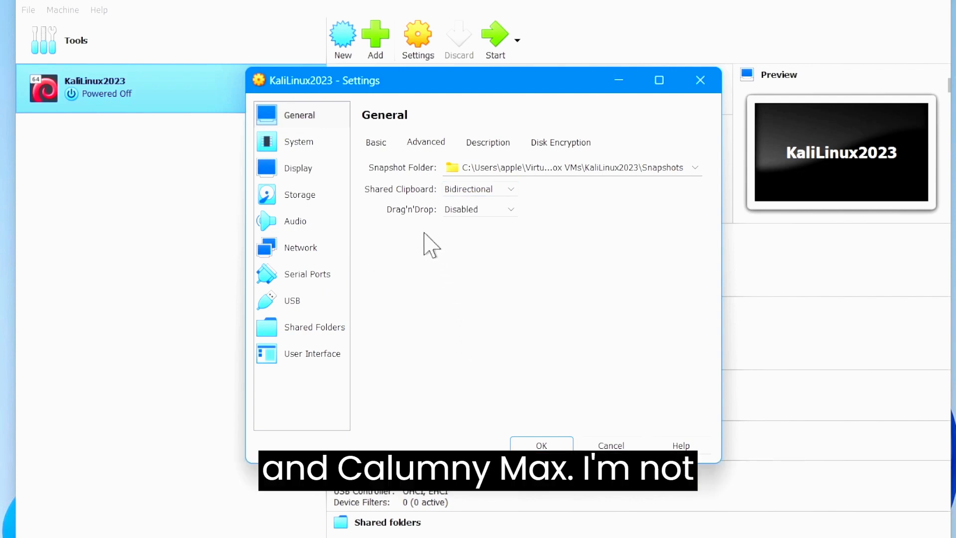
pyautogui.click(463, 210)
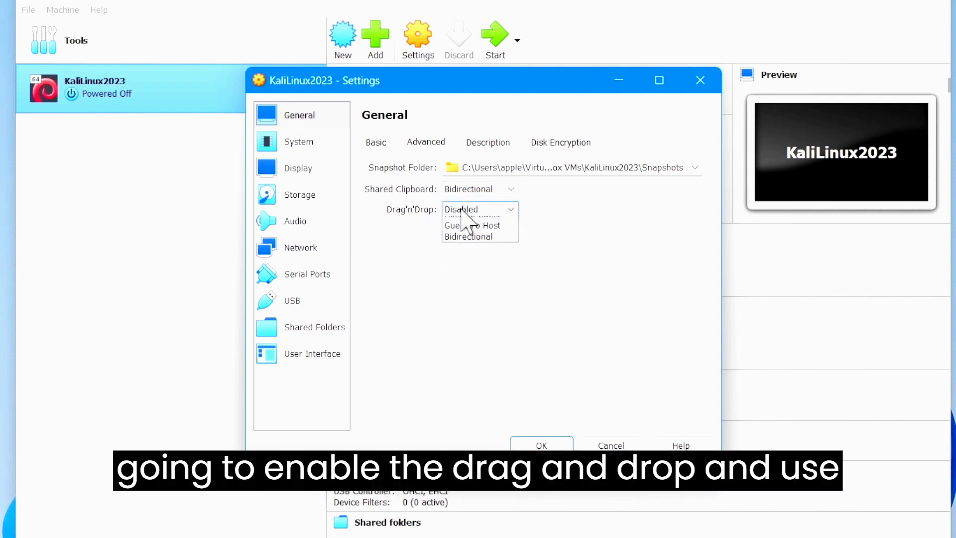
pyautogui.click(528, 304)
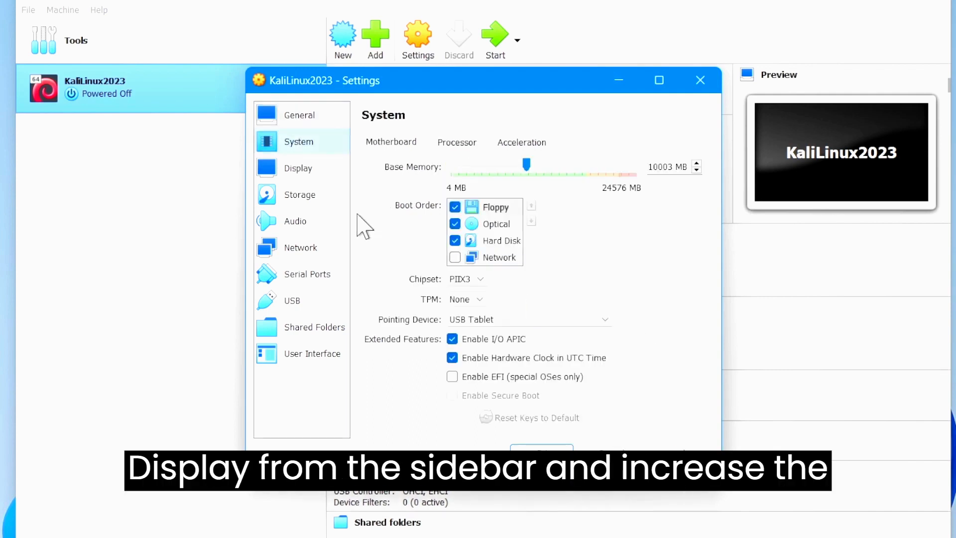
# Give the Kali VM 128 MB video memory, keep VMSVGA graphics, and enable 3D acceleration
pyautogui.click(328, 175)
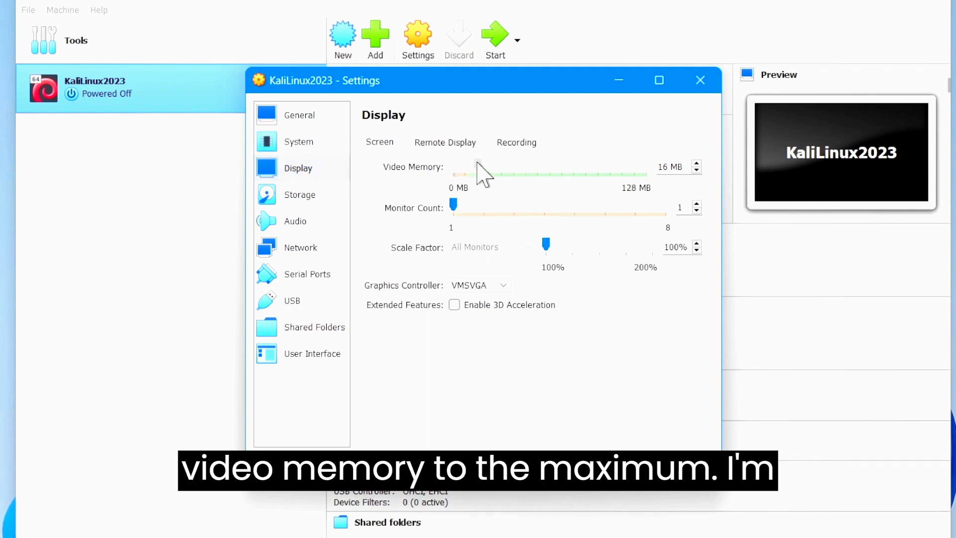
pyautogui.moveTo(476, 166); pyautogui.dragTo(683, 168)
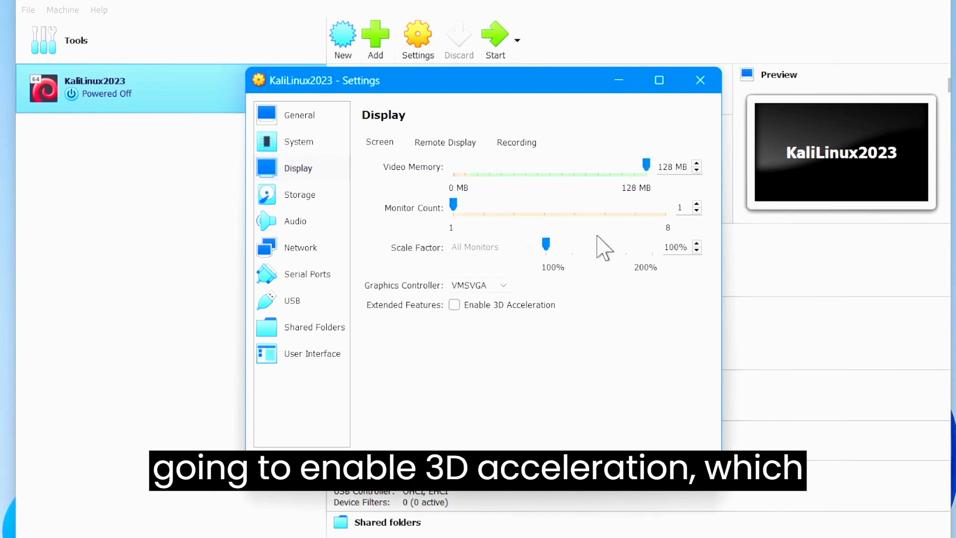
pyautogui.click(503, 285)
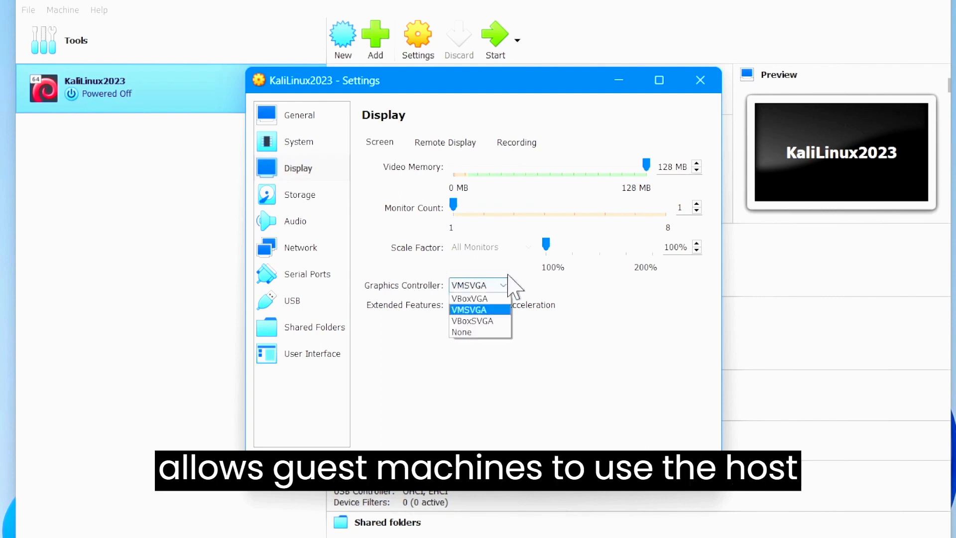
pyautogui.click(582, 355)
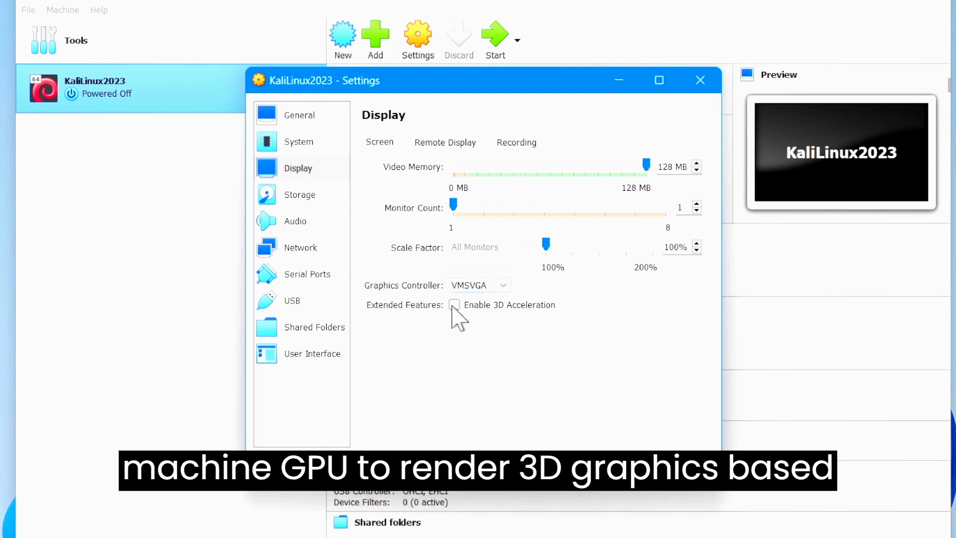
pyautogui.click(457, 305)
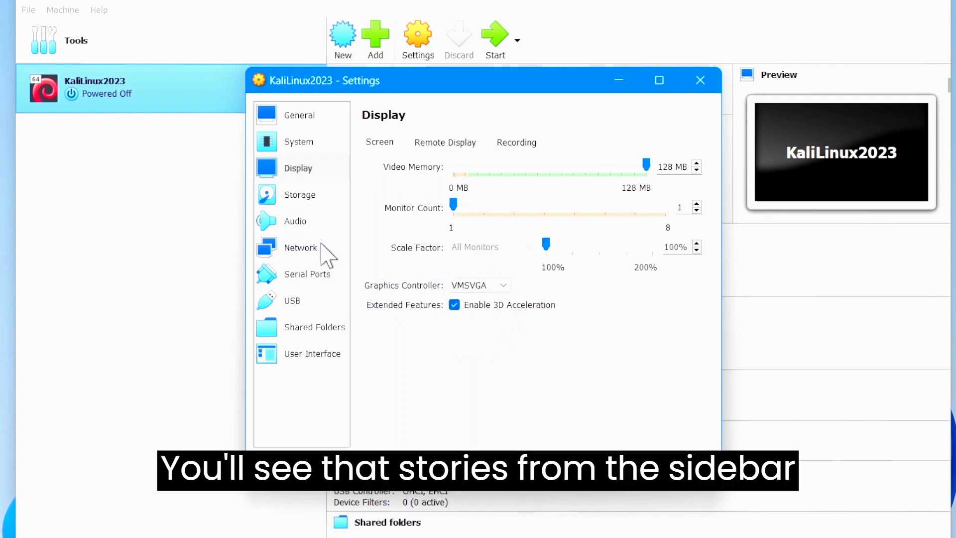
pyautogui.click(310, 193)
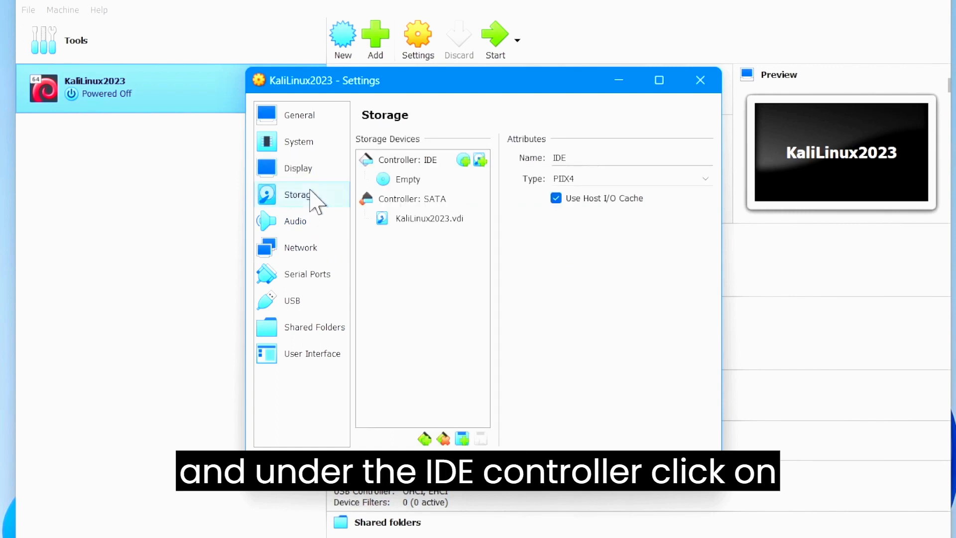
# Attach kali-linux-2023.1-installer-amd64.iso to the empty IDE optical drive
pyautogui.click(411, 182)
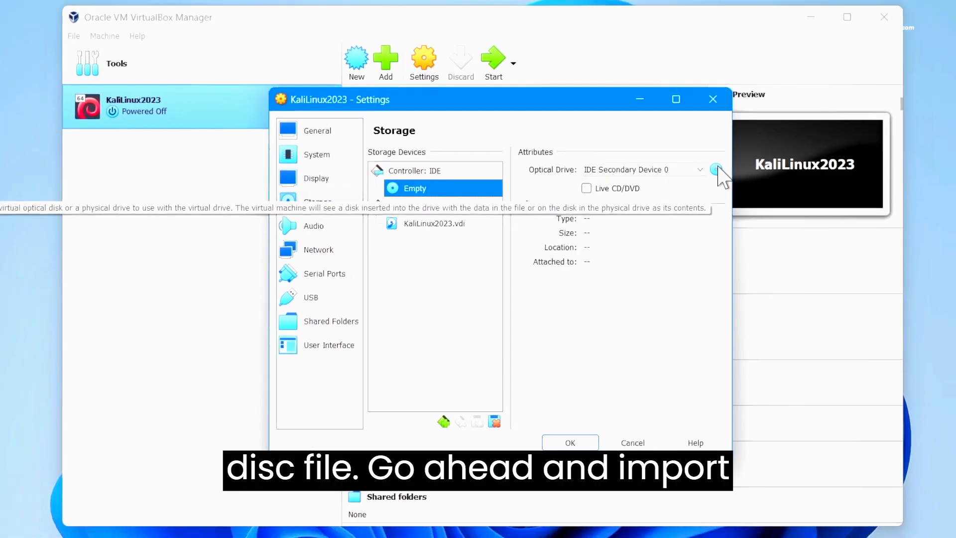
pyautogui.click(744, 159)
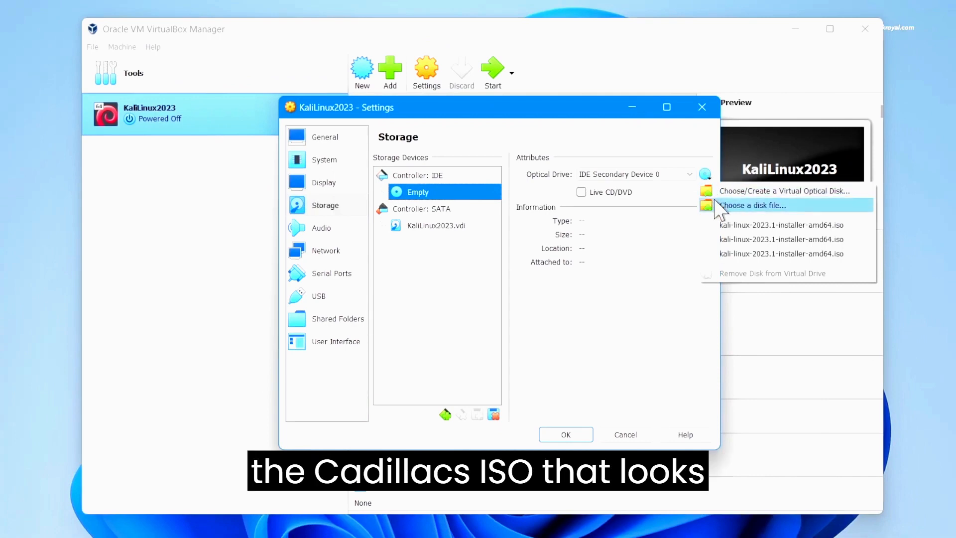
pyautogui.click(752, 208)
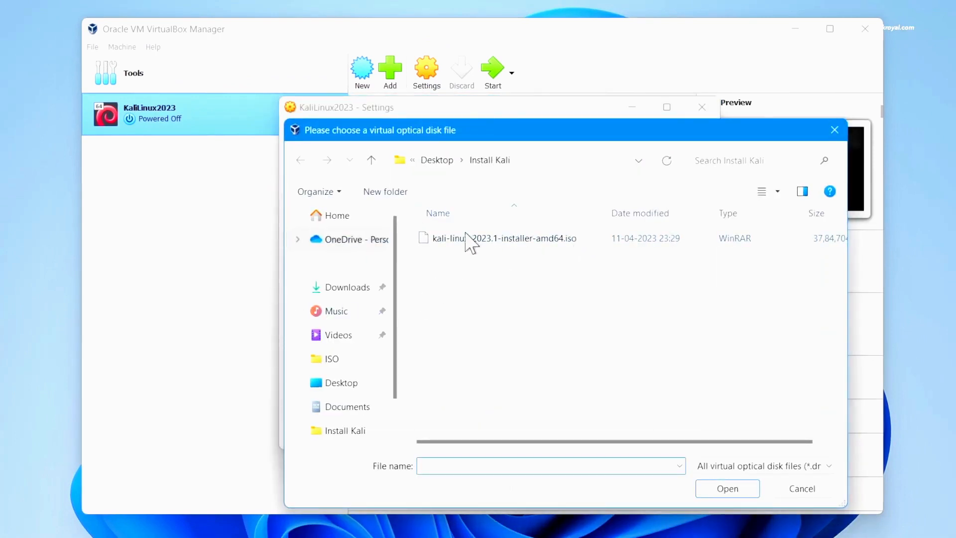
pyautogui.click(479, 238)
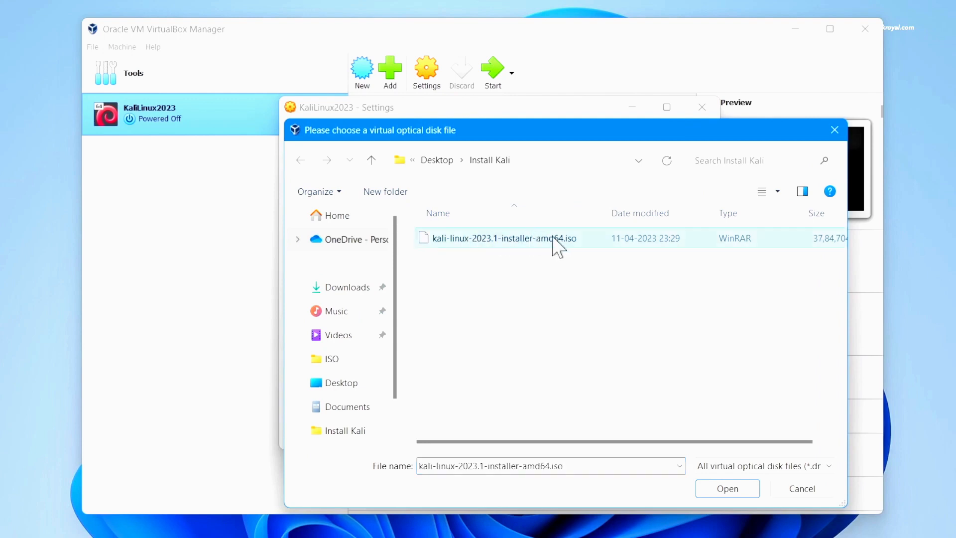
pyautogui.click(728, 488)
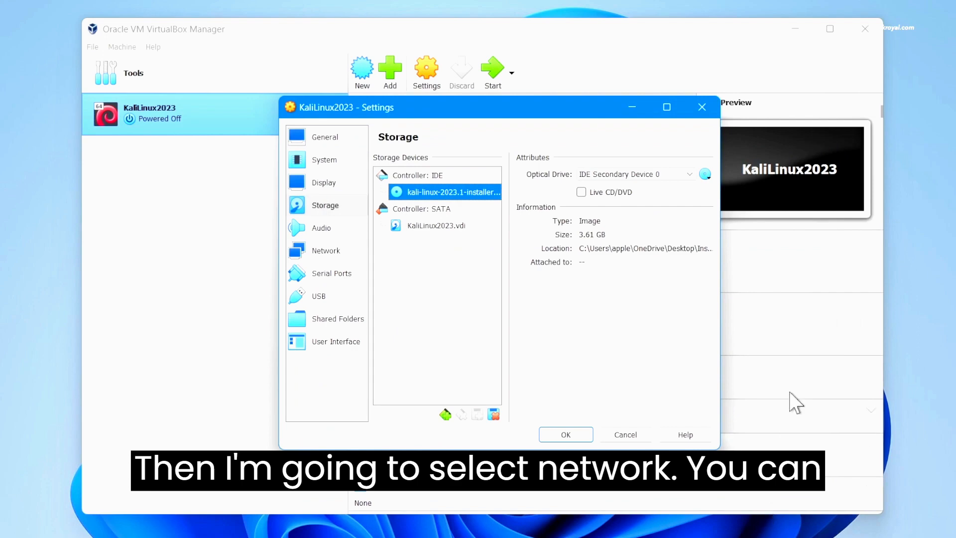
# Set Adapter 1 to Bridged Adapter on the Realtek WiFi card and save the settings
pyautogui.click(324, 251)
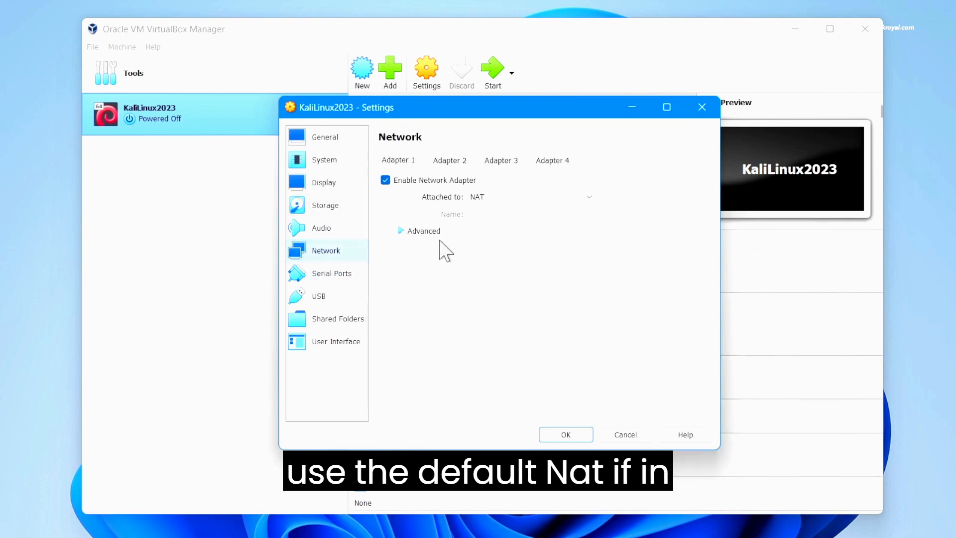
pyautogui.click(524, 198)
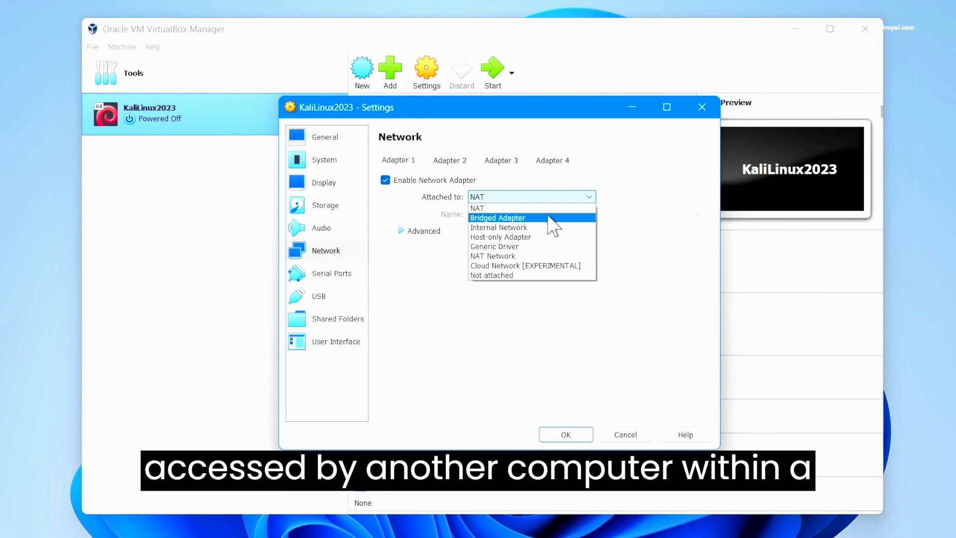
pyautogui.click(549, 218)
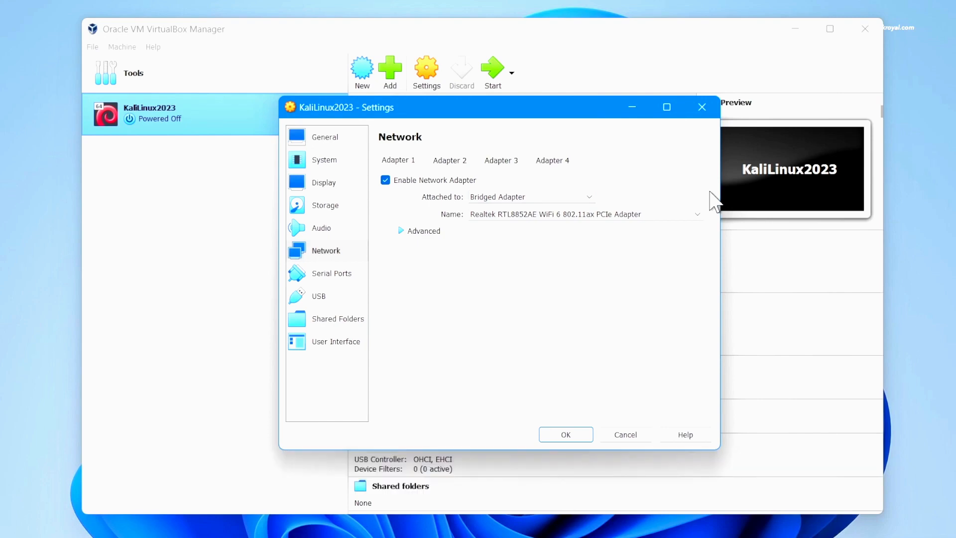
pyautogui.click(568, 436)
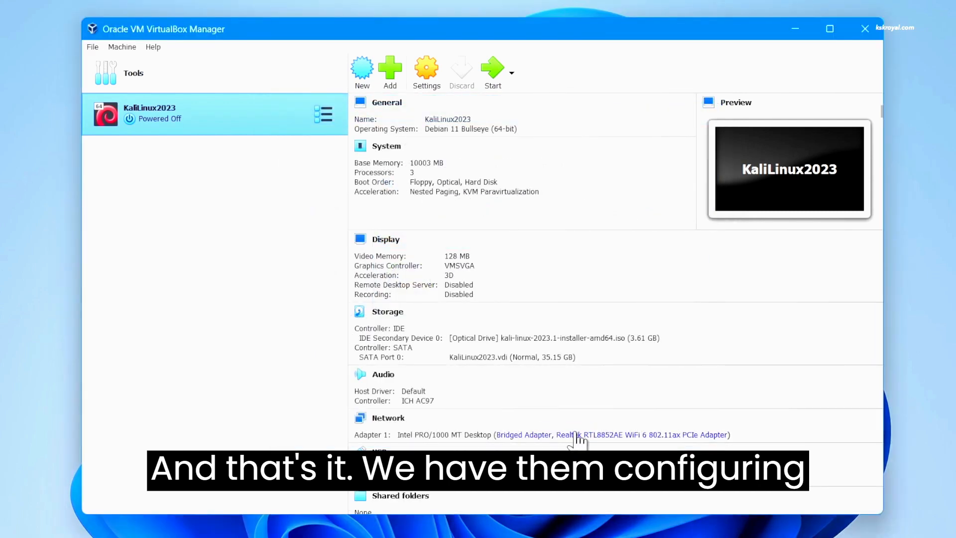
# Start the KaliLinux2023 VM from the Manager toolbar to reach the installer boot menu
pyautogui.scroll(-2, 566, 399)
pyautogui.scroll(2, 544, 367)
pyautogui.scroll(-2, 553, 384)
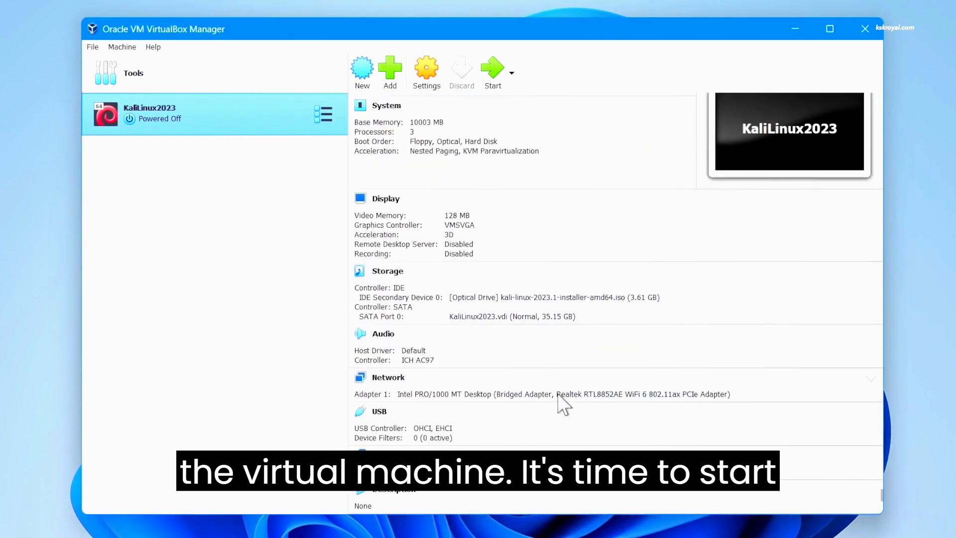
pyautogui.scroll(2, 558, 364)
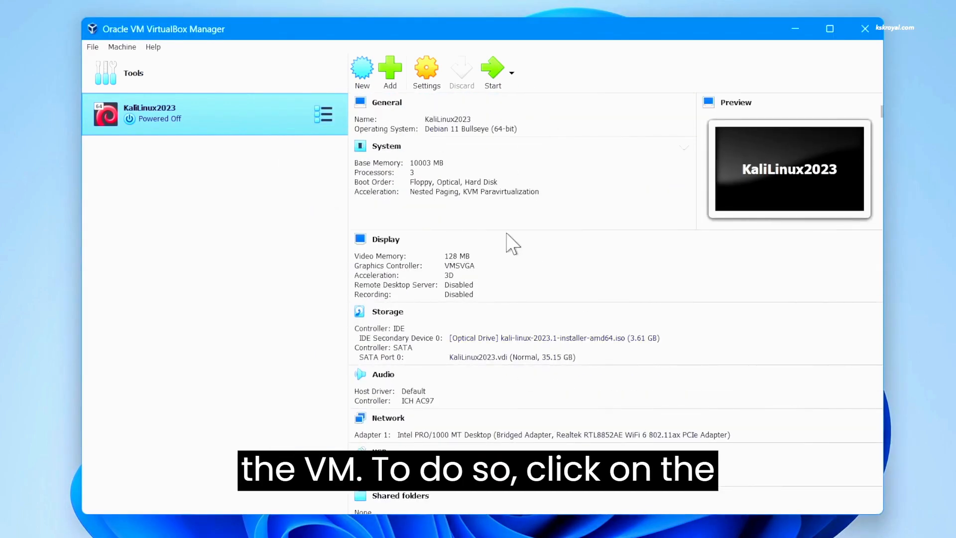
pyautogui.click(489, 75)
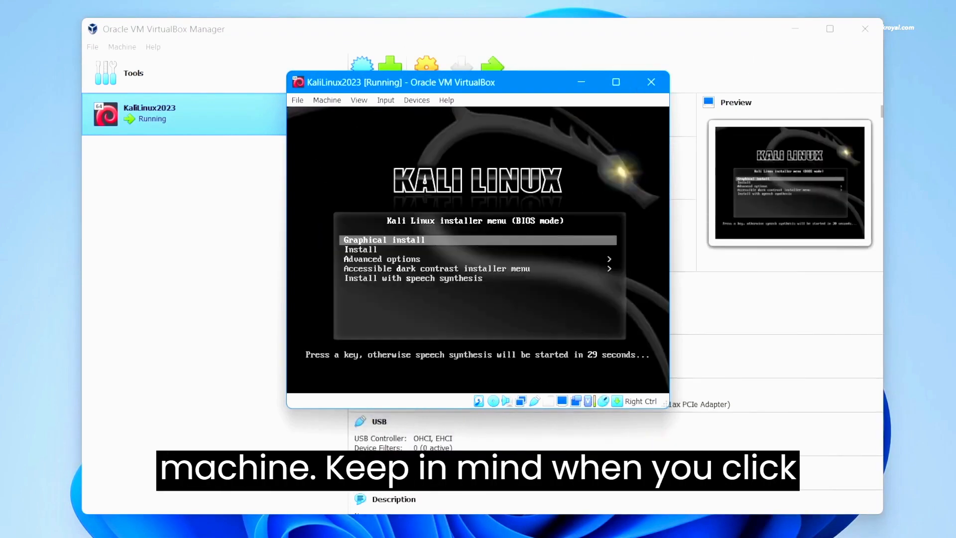
# Highlight Graphical install in the Kali boot menu and launch it
pyautogui.press('Down')
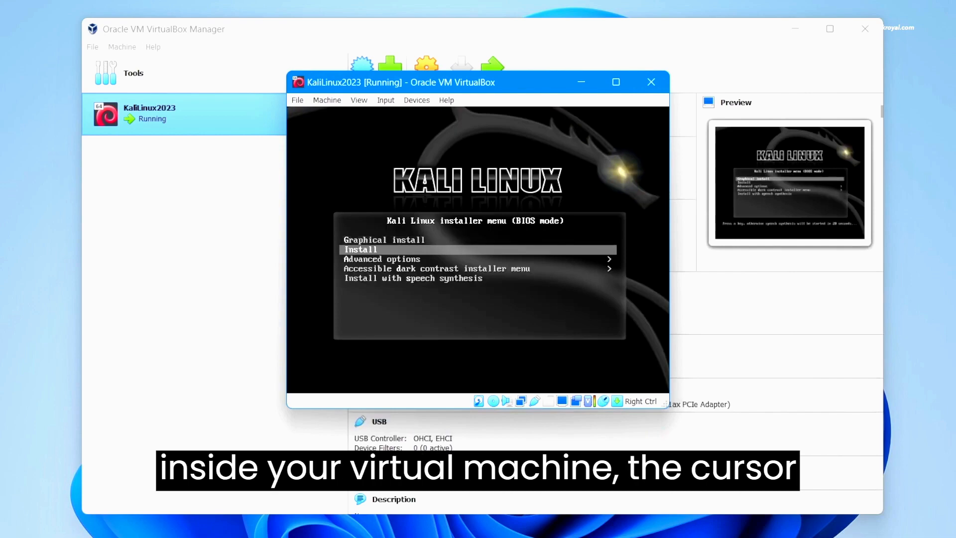
pyautogui.press('Up')
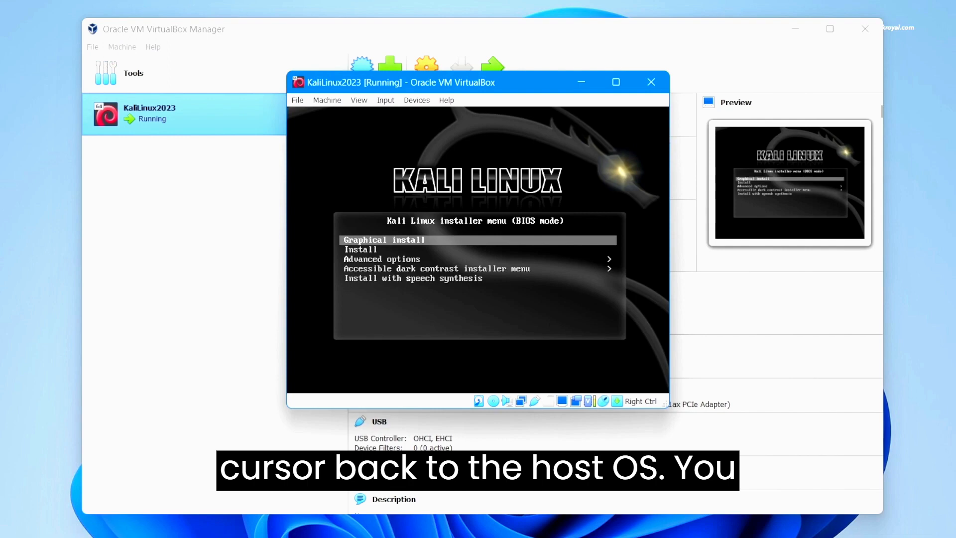
pyautogui.press('Down')
pyautogui.press('Up')
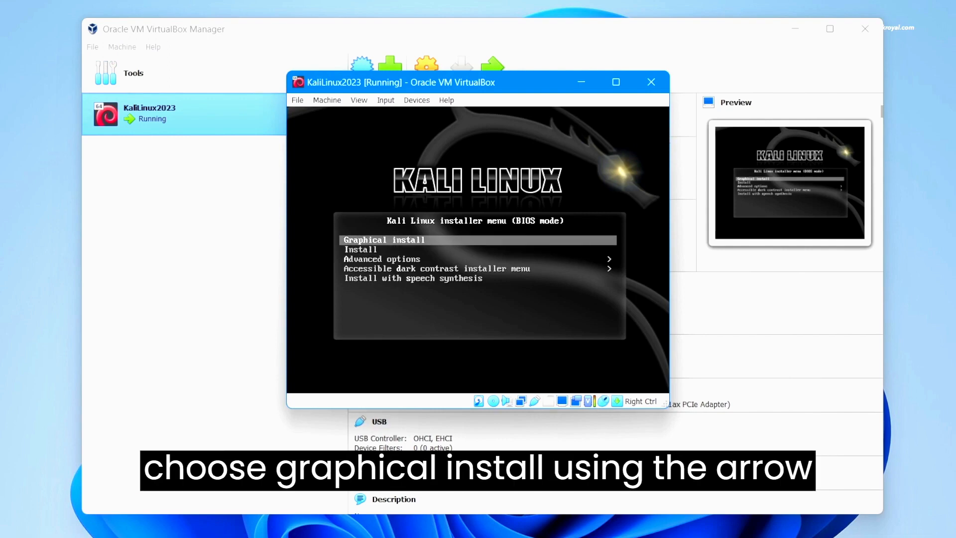
pyautogui.press('Return')
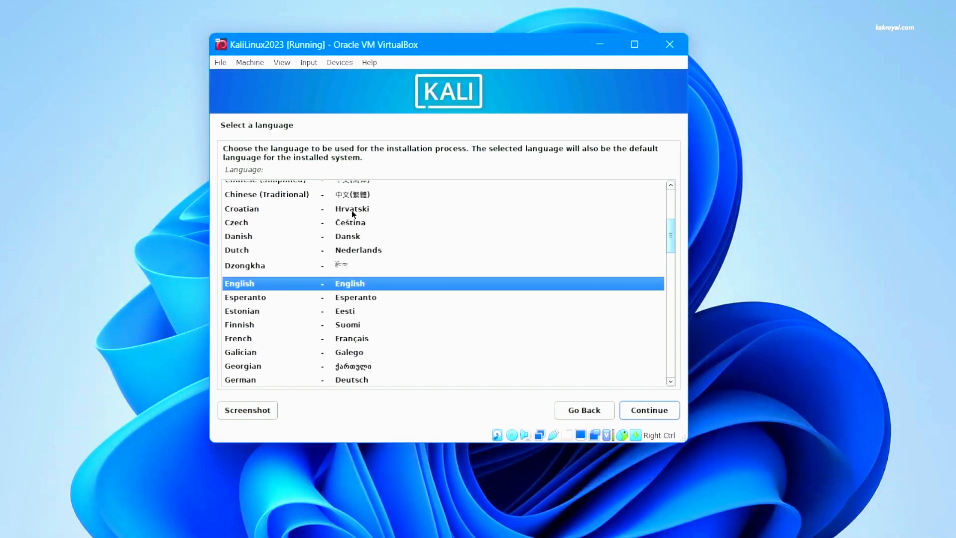
# Keep English, choose India as the location, and accept the American English keymap
pyautogui.click(646, 413)
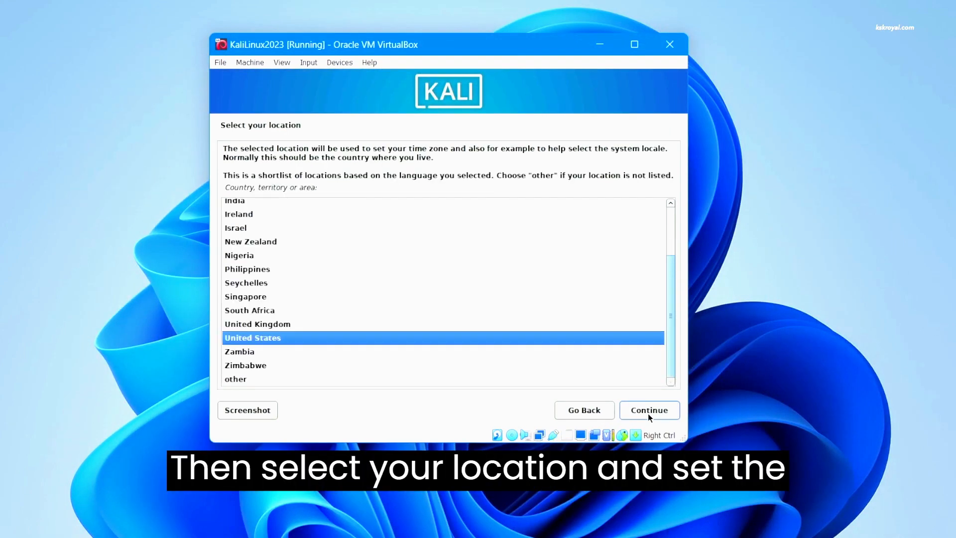
pyautogui.scroll(2, 314, 268)
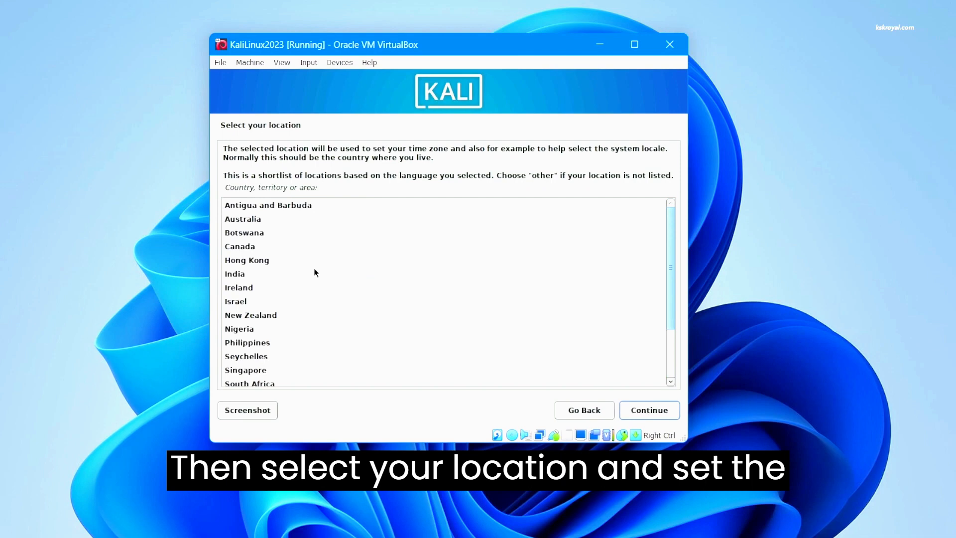
pyautogui.click(265, 274)
pyautogui.click(668, 412)
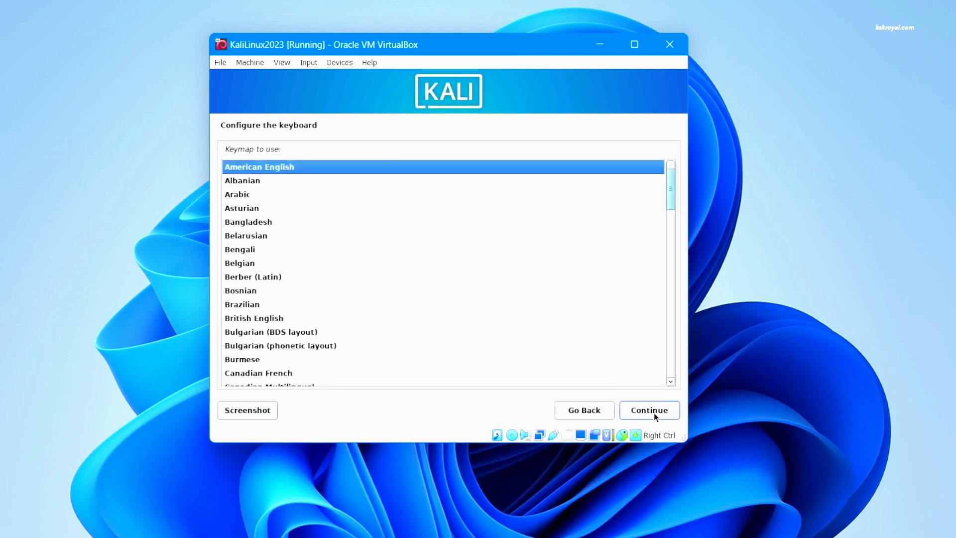
pyautogui.click(638, 415)
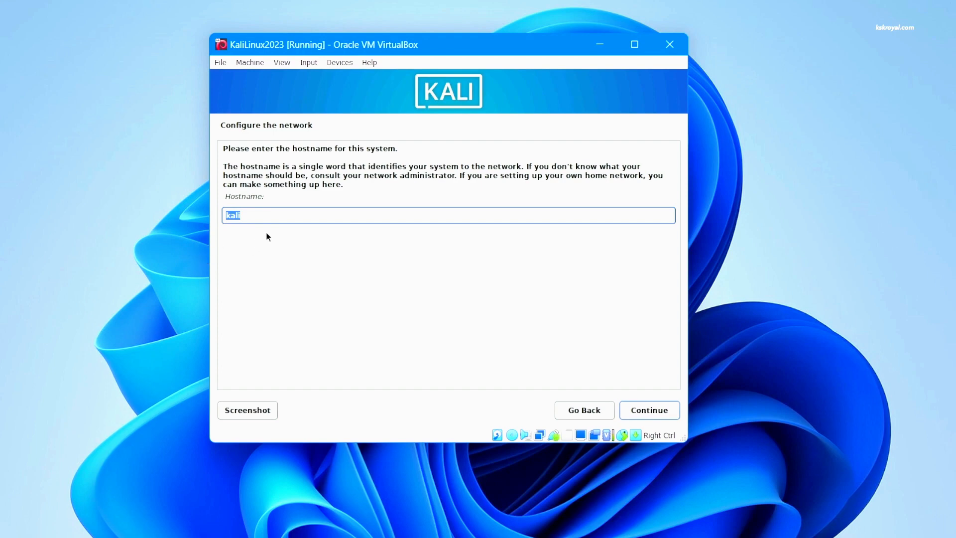
# Keep hostname kali, leave the domain blank, confirm the user's name and username, and set the account password
pyautogui.click(633, 414)
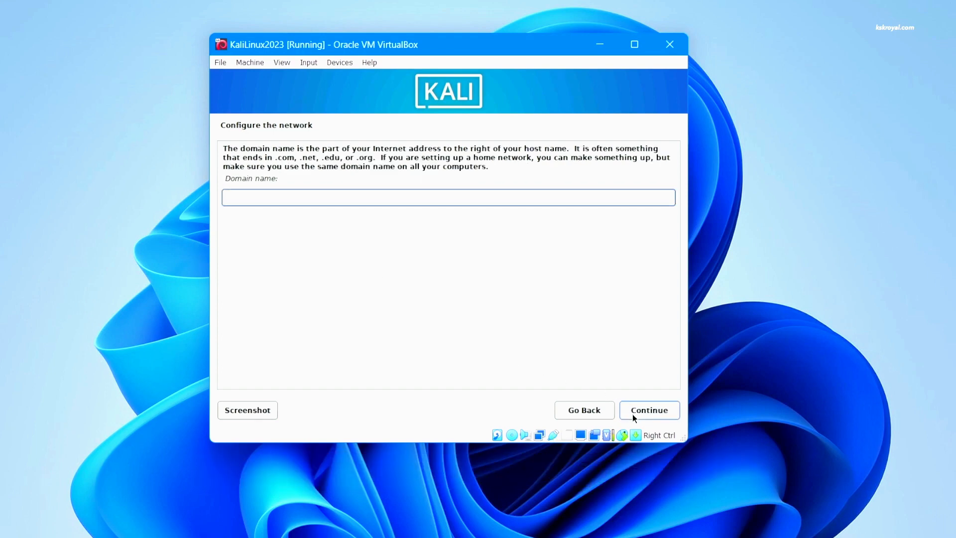
pyautogui.click(634, 415)
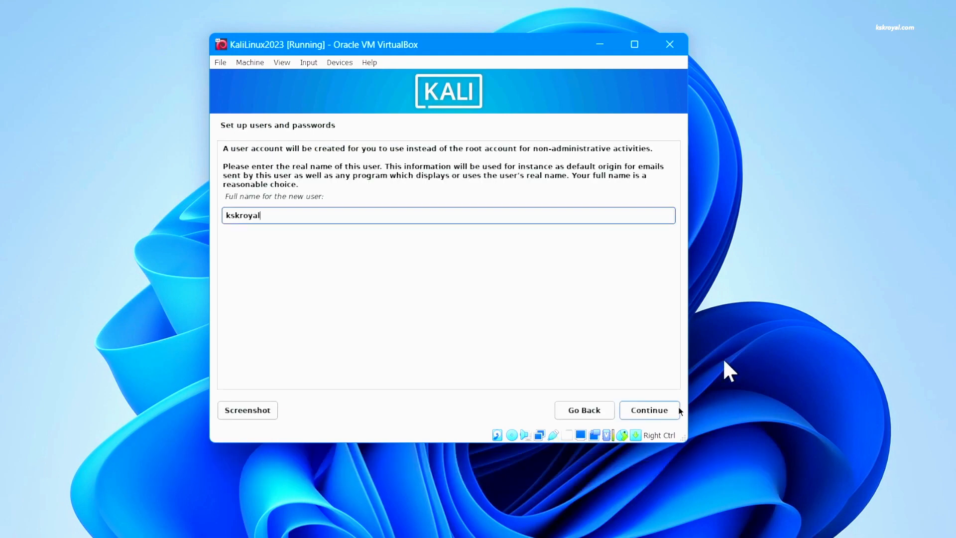
pyautogui.click(657, 411)
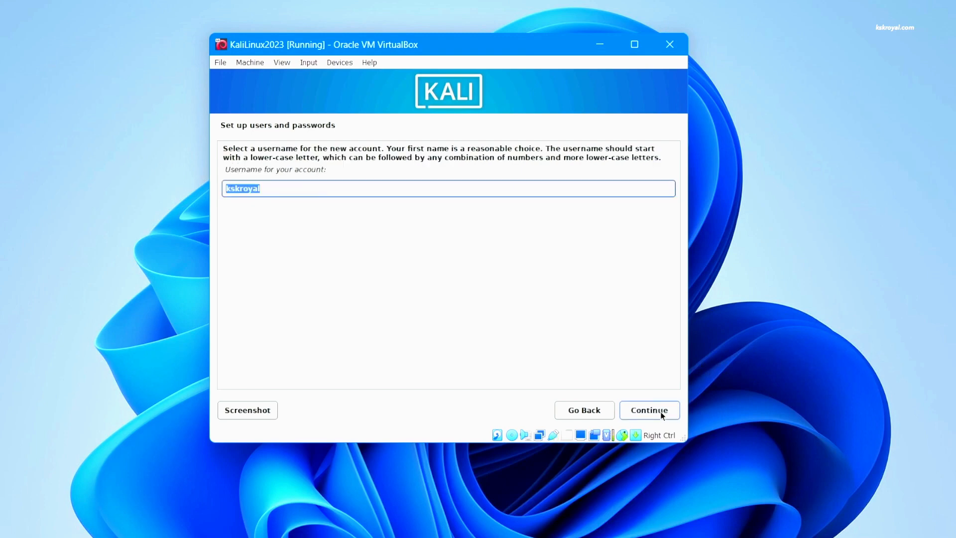
pyautogui.click(663, 416)
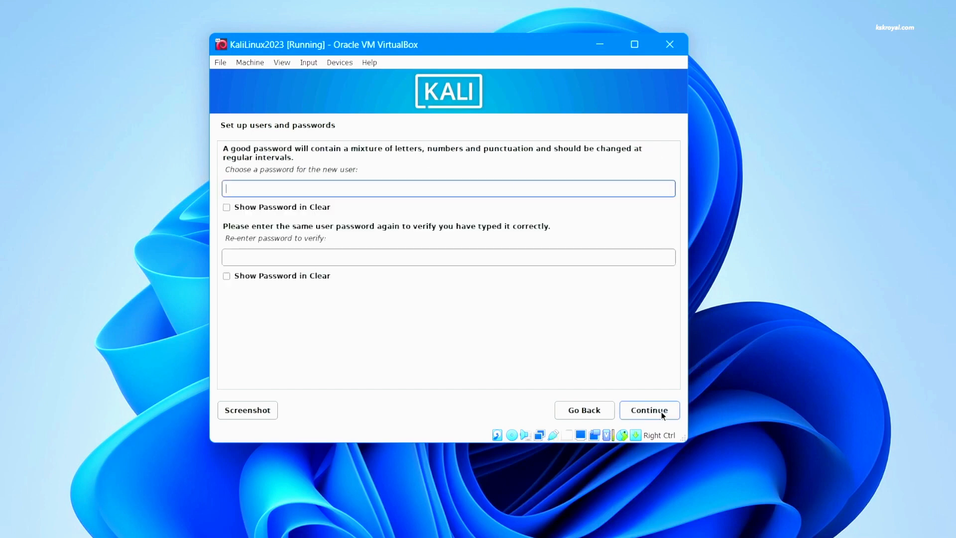
pyautogui.write('kali')
pyautogui.press('Tab')
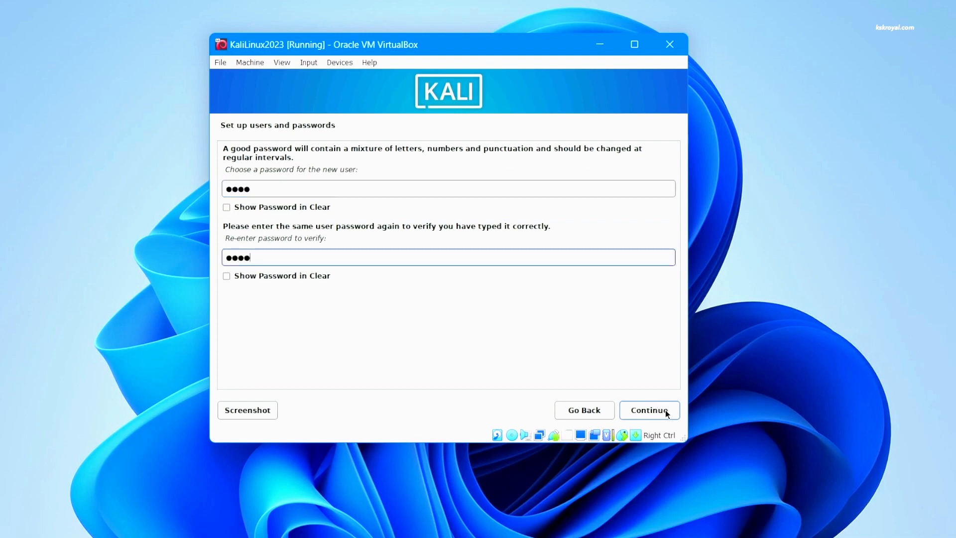
pyautogui.click(666, 410)
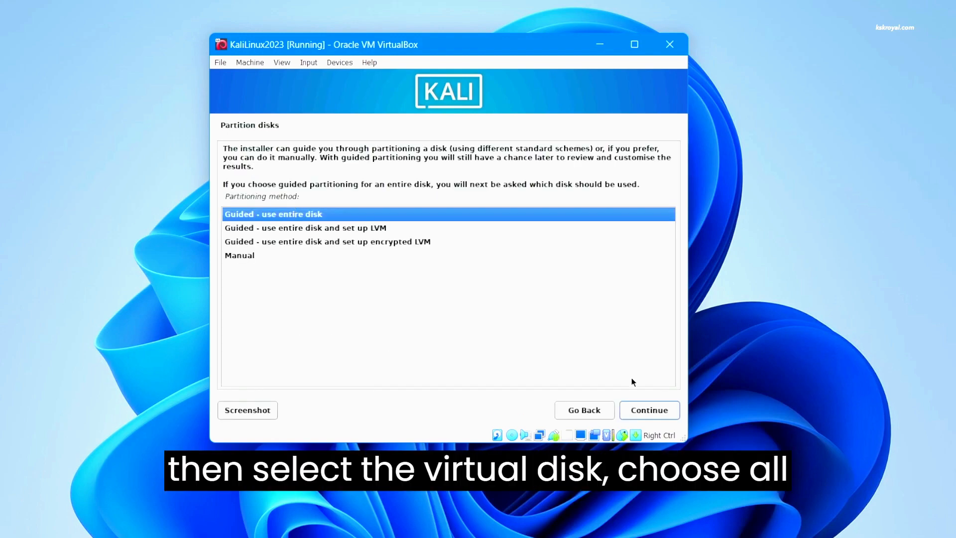
# Use guided partitioning on the whole VBOX hard disk and write the changes to disk
pyautogui.click(644, 413)
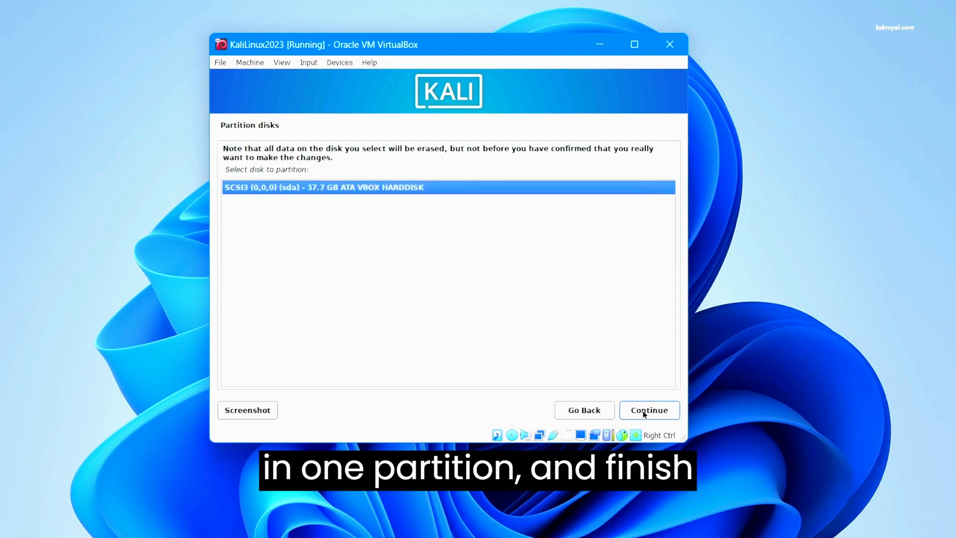
pyautogui.click(644, 414)
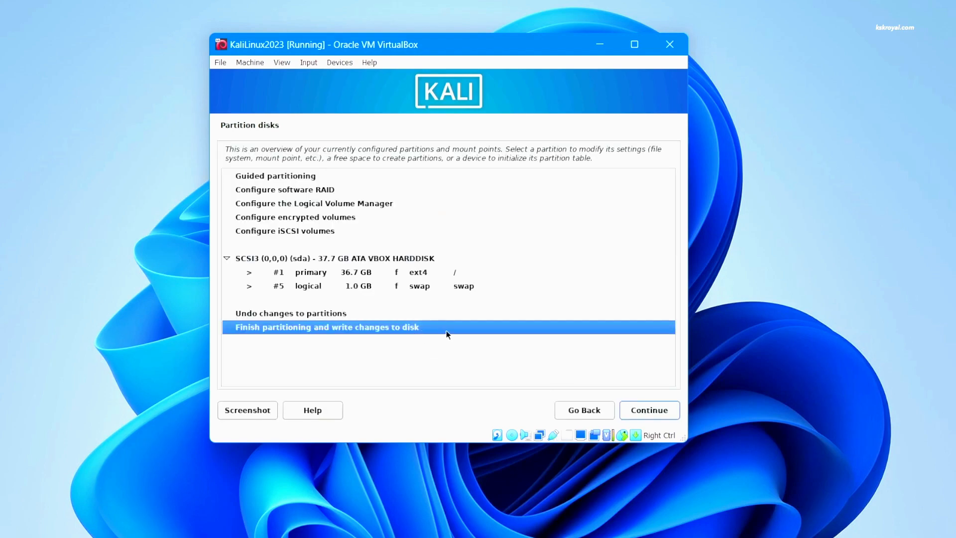
pyautogui.click(633, 411)
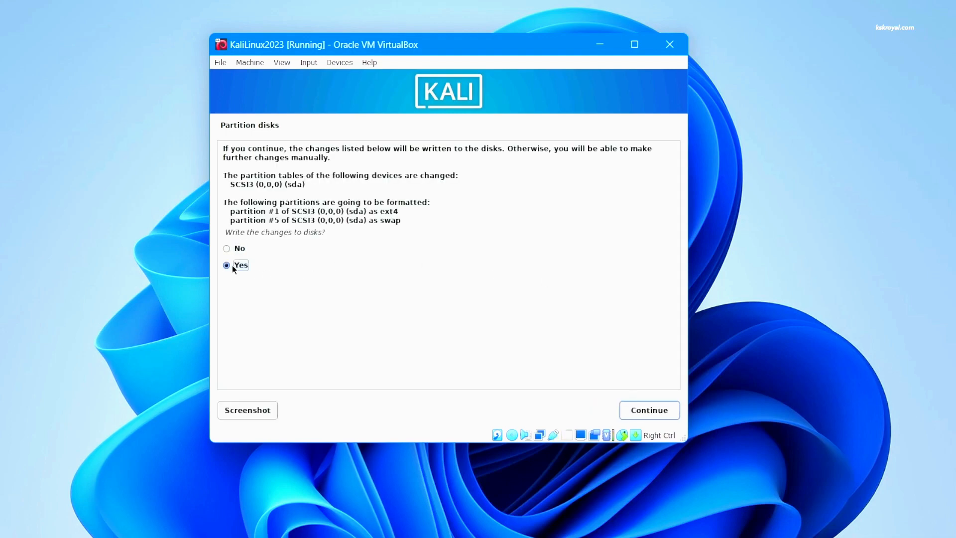
pyautogui.click(668, 412)
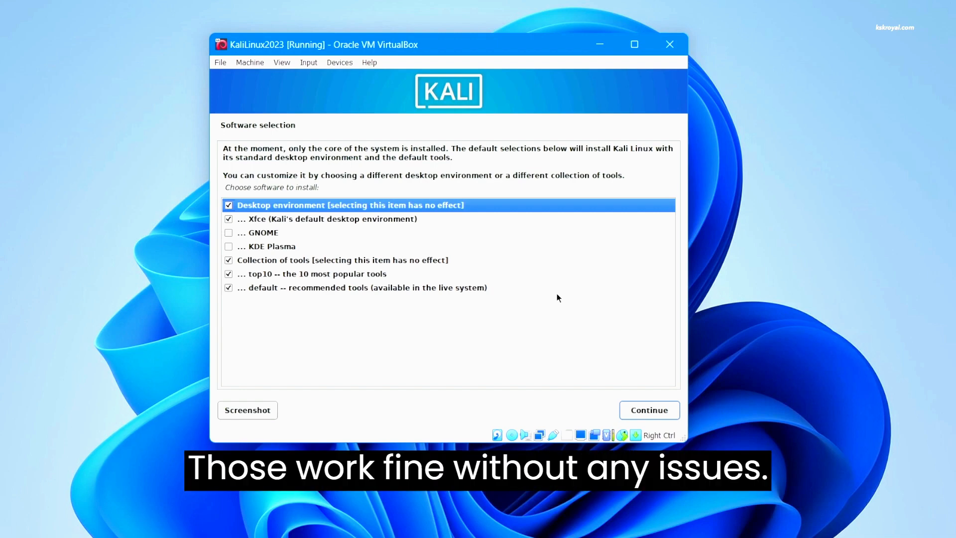
# Replace the Xfce desktop with GNOME in Software selection and start the software install
pyautogui.click(270, 234)
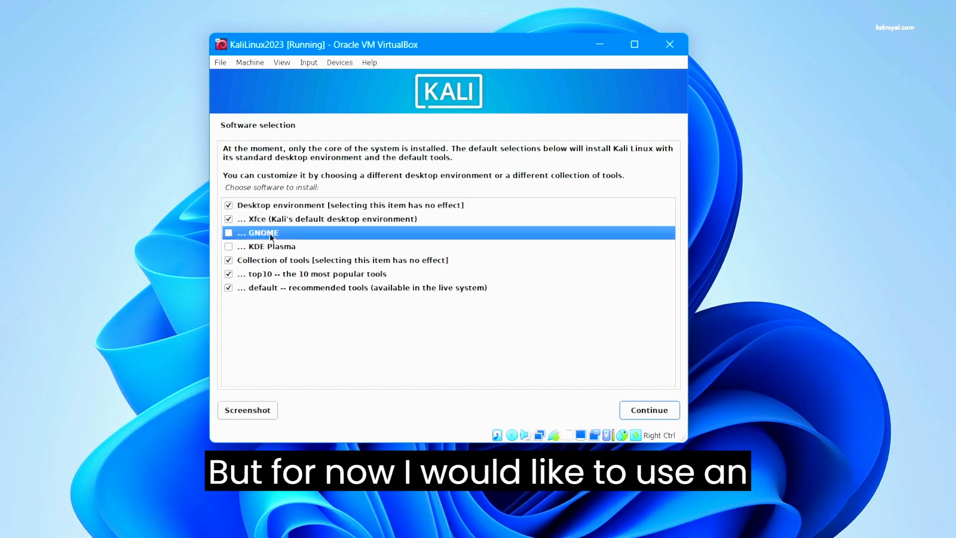
pyautogui.click(228, 219)
pyautogui.click(229, 232)
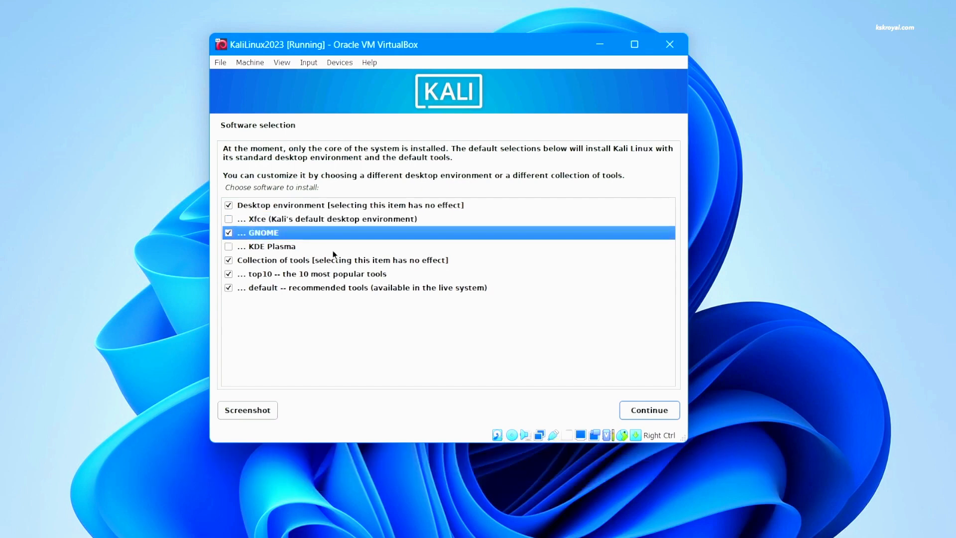
pyautogui.click(667, 412)
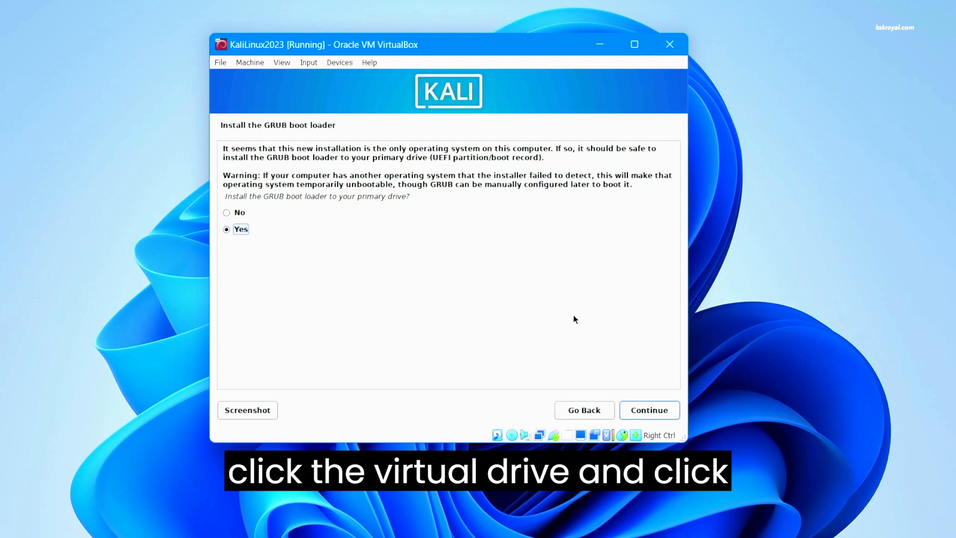
# Install GRUB on /dev/sda and finish the installation so the VM reboots
pyautogui.click(660, 412)
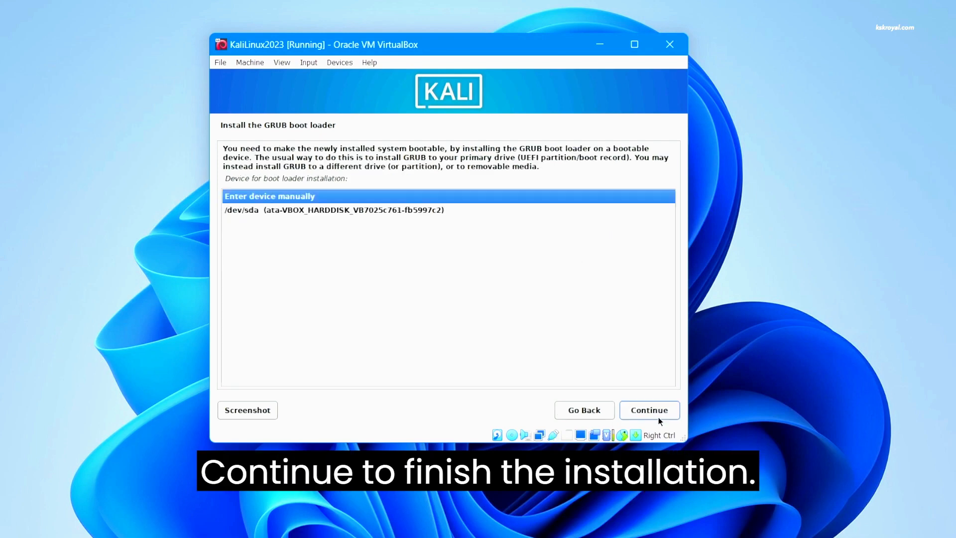
pyautogui.click(374, 213)
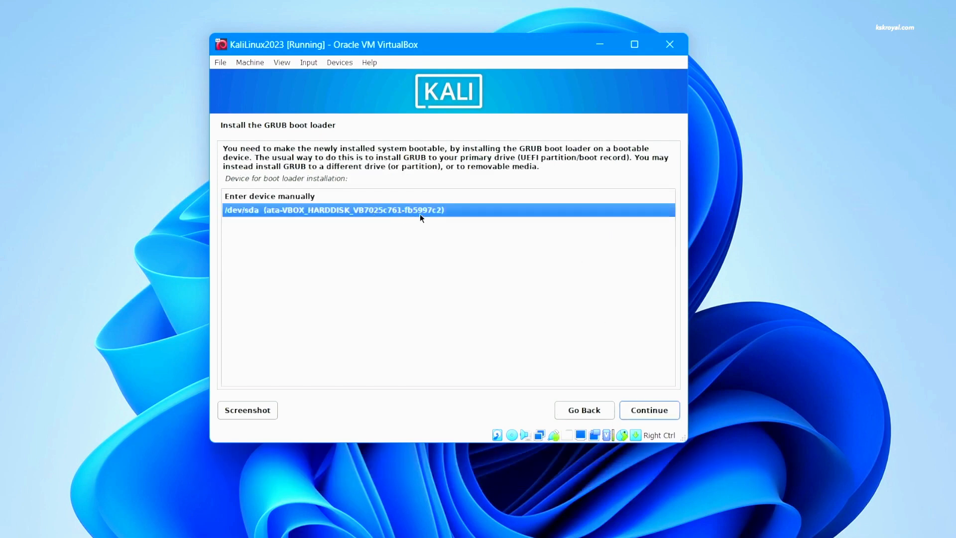
pyautogui.click(656, 416)
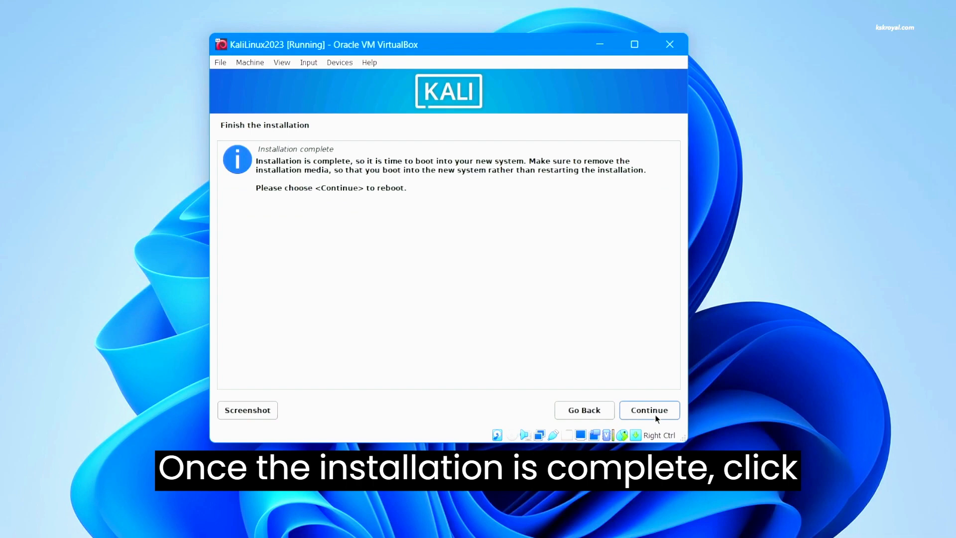
pyautogui.click(656, 415)
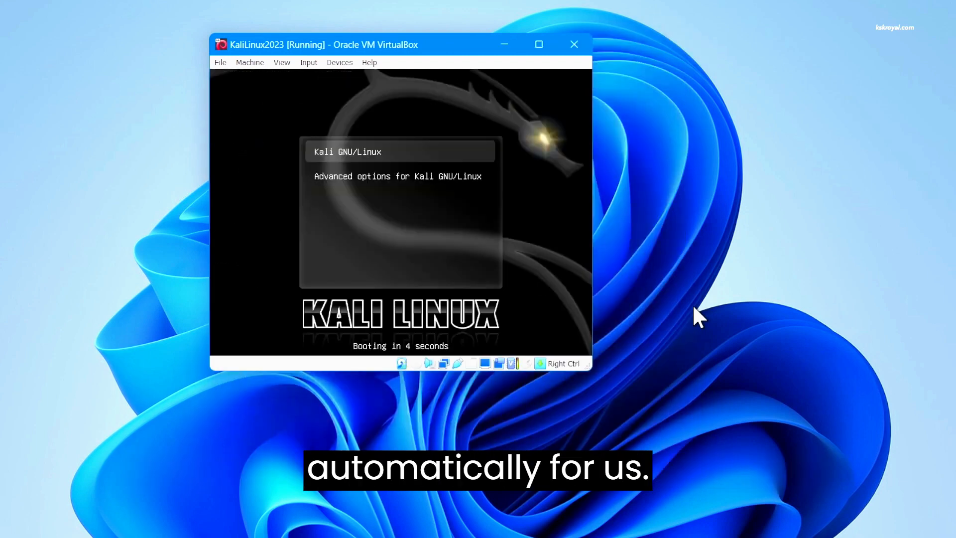
# Boot Kali GNU/Linux from GRUB and sign in to the user account with its password
pyautogui.press('Return')
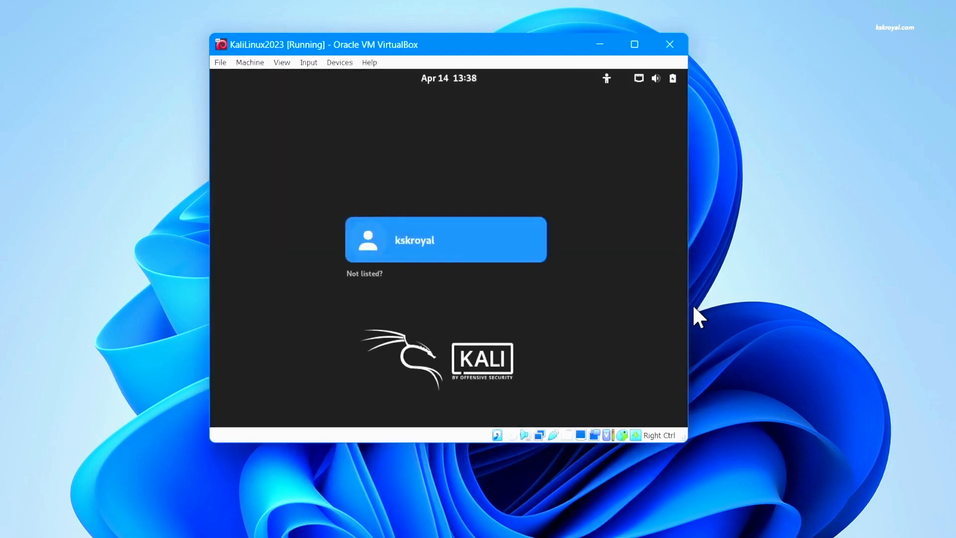
pyautogui.click(521, 255)
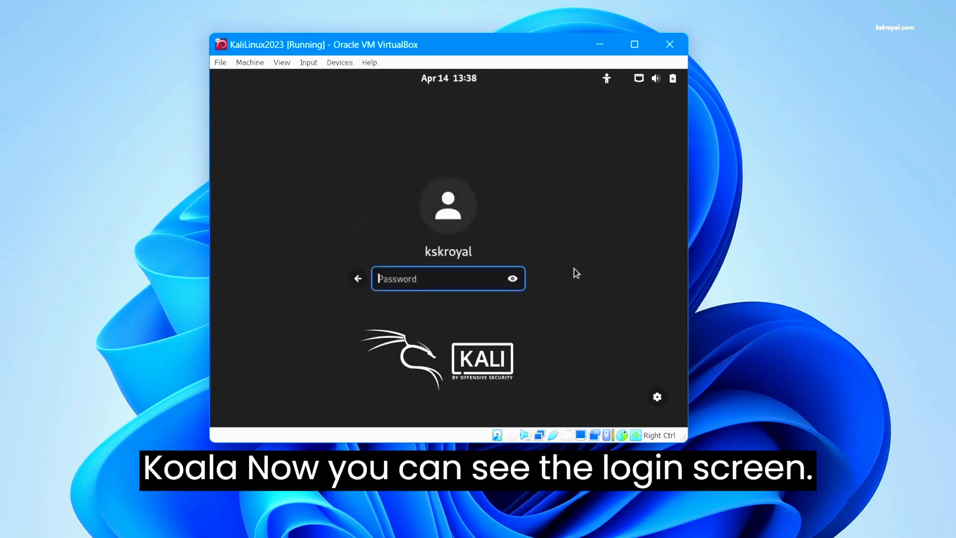
pyautogui.write('kal')
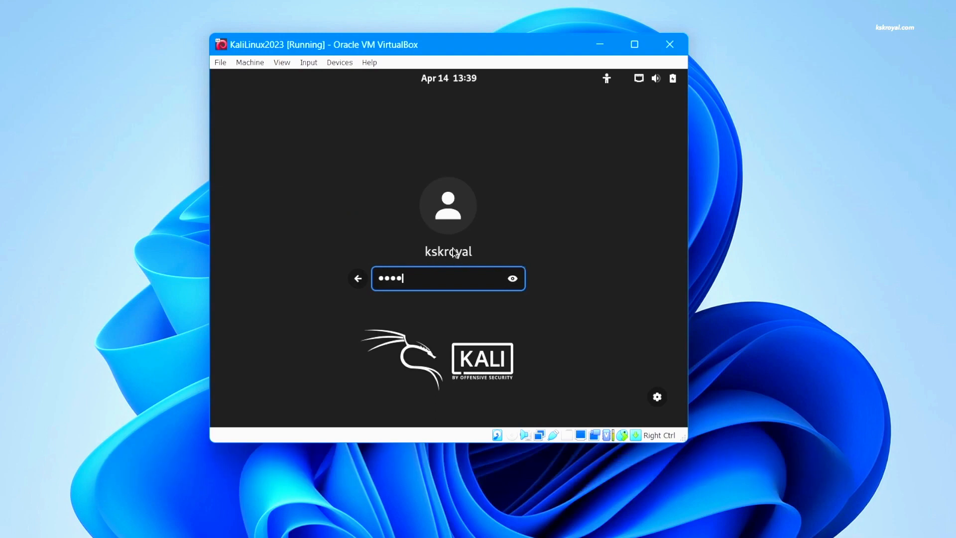
pyautogui.press('Return')
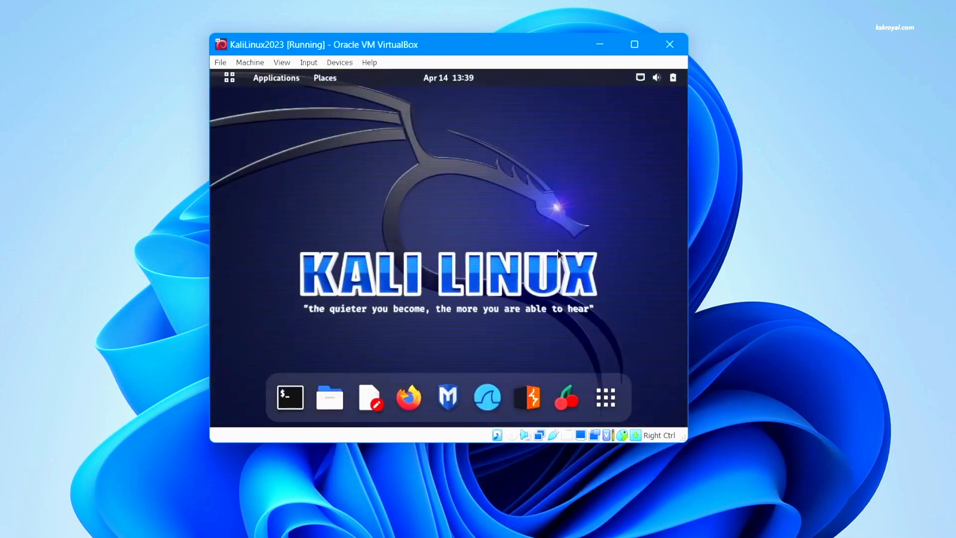
# Switch the Kali VM to full-screen mode
pyautogui.click(283, 63)
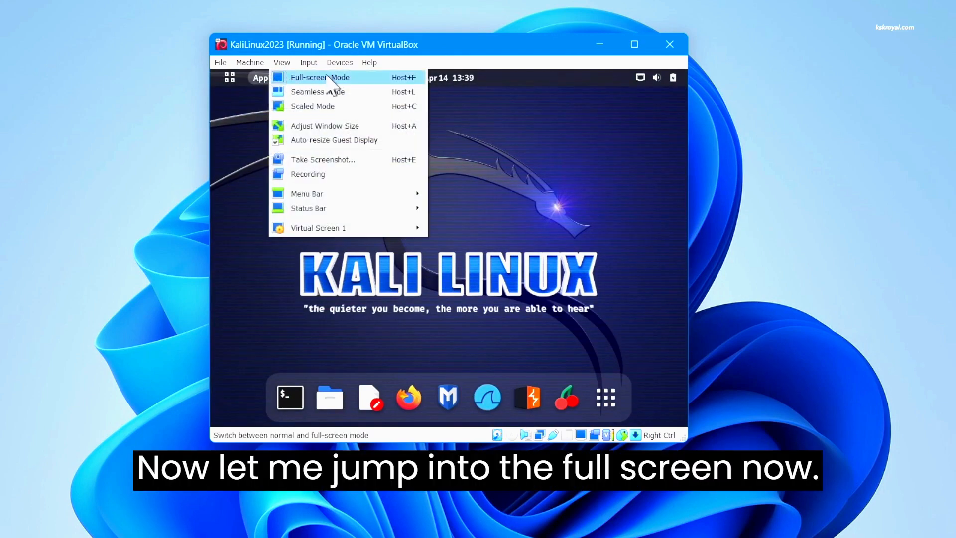
pyautogui.click(329, 77)
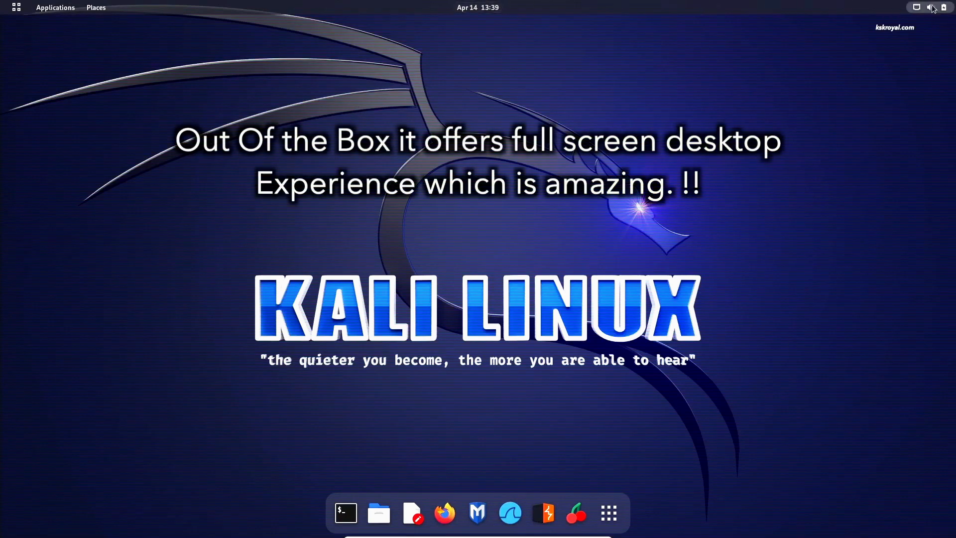
pyautogui.click(931, 7)
pyautogui.click(647, 441)
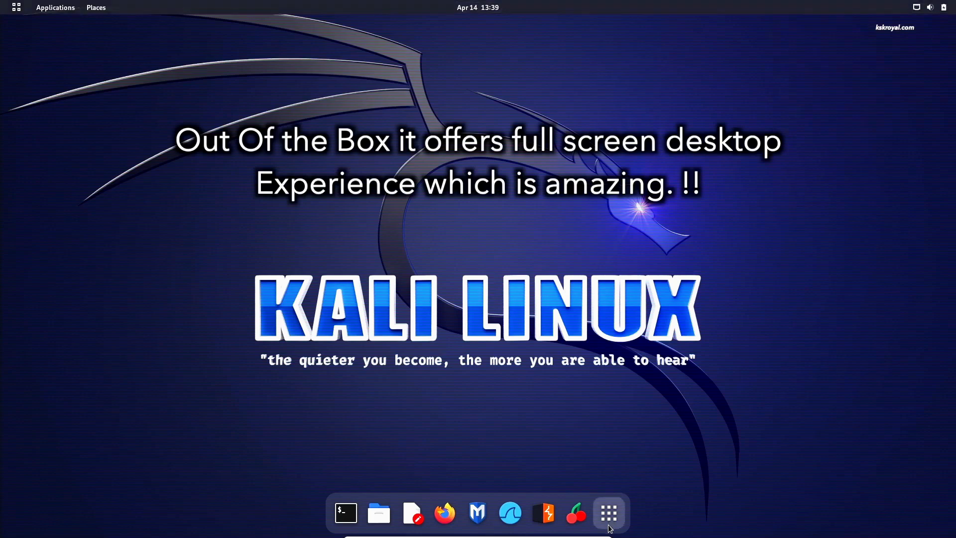
# Browse the installed applications in Kali's app grid
pyautogui.click(610, 515)
pyautogui.click(609, 515)
pyautogui.click(609, 515)
pyautogui.scroll(-4, 638, 364)
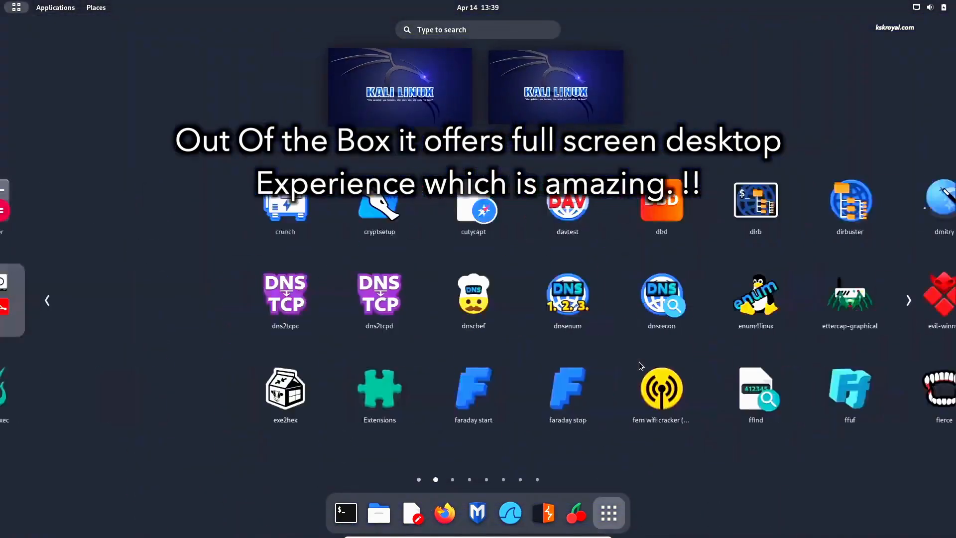
pyautogui.scroll(-1, 644, 373)
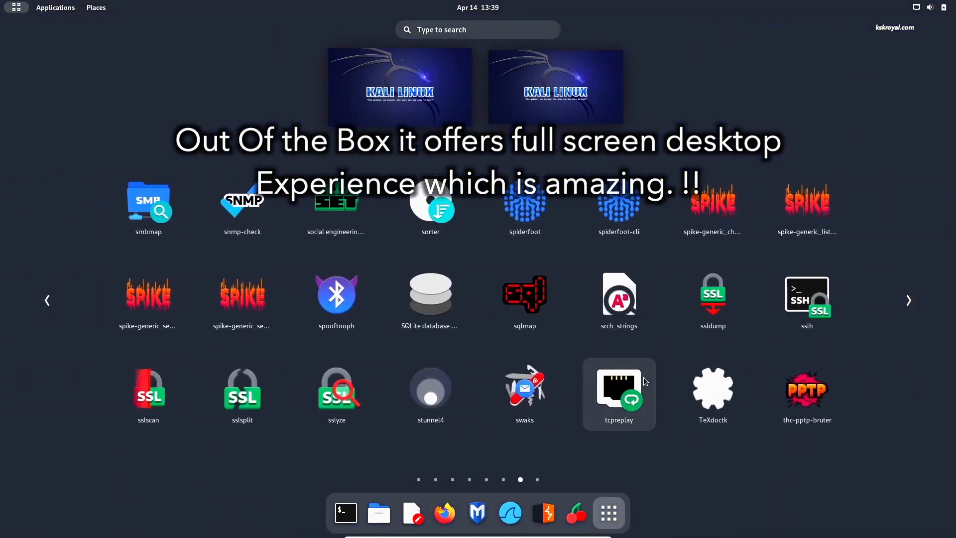
pyautogui.scroll(2, 643, 377)
pyautogui.click(609, 515)
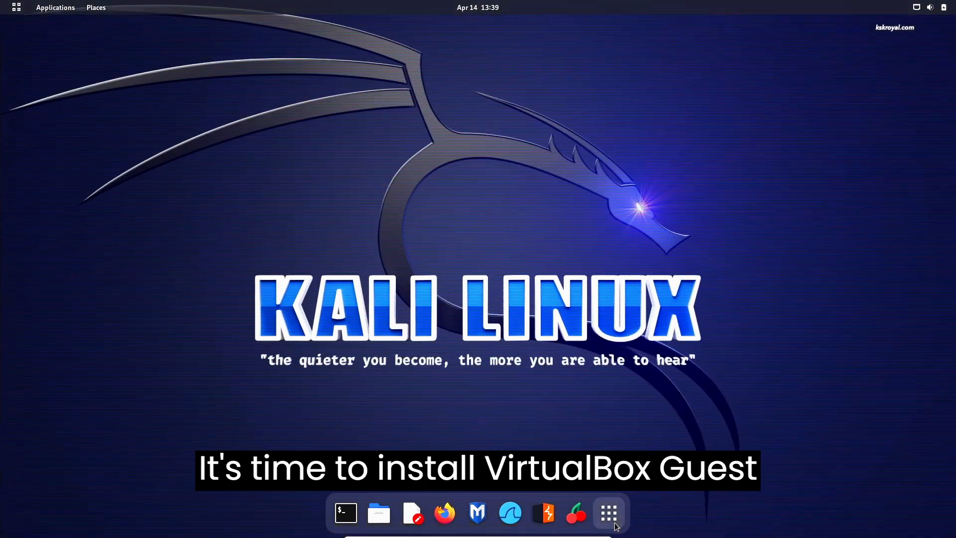
pyautogui.click(609, 515)
pyautogui.press('Escape')
# Open Kali Settings from quick settings and review the About system details
pyautogui.click(942, 6)
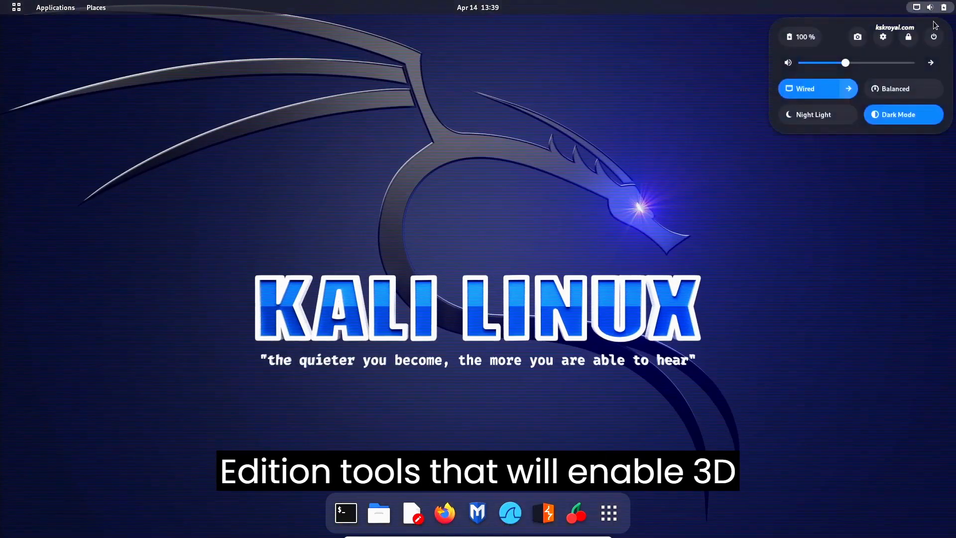
pyautogui.click(883, 36)
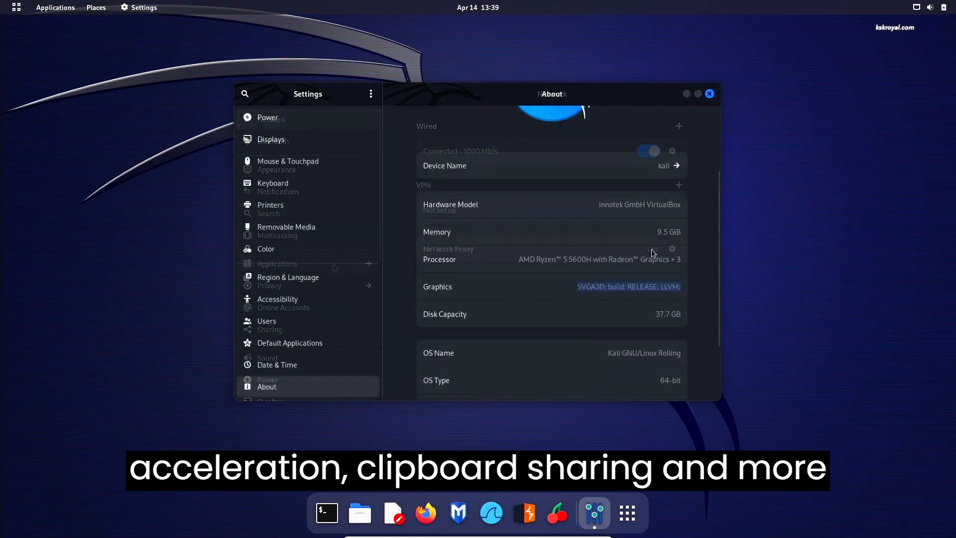
pyautogui.scroll(-3, 655, 340)
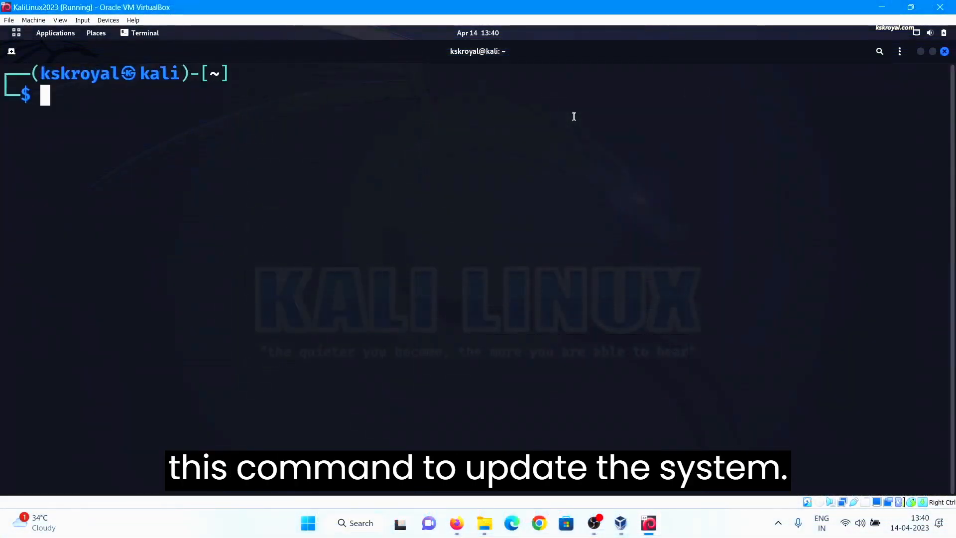
# Run sudo apt update && sudo apt upgrade, giving the sudo password and confirming with y
pyautogui.write('sudo apt')
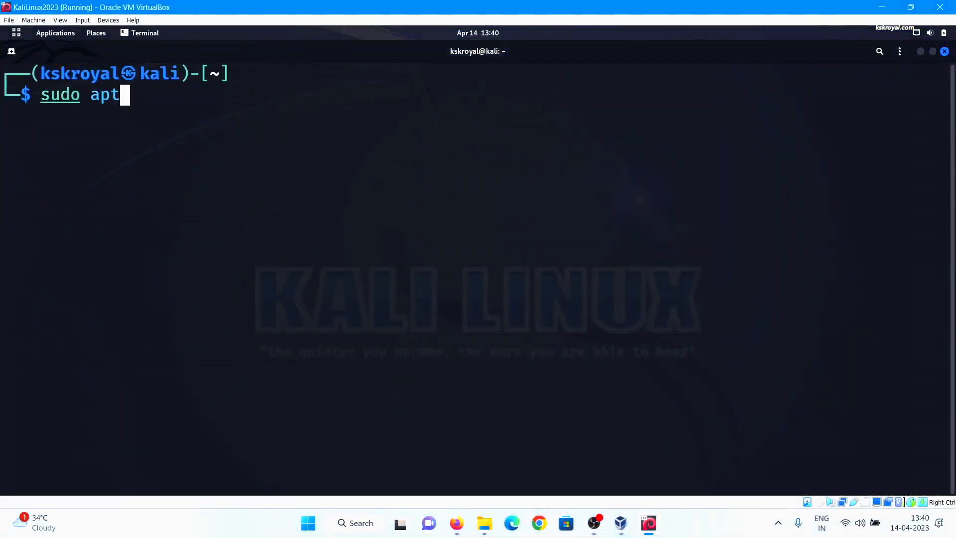
pyautogui.write(' update && sudo apt upgrade')
pyautogui.press('Return')
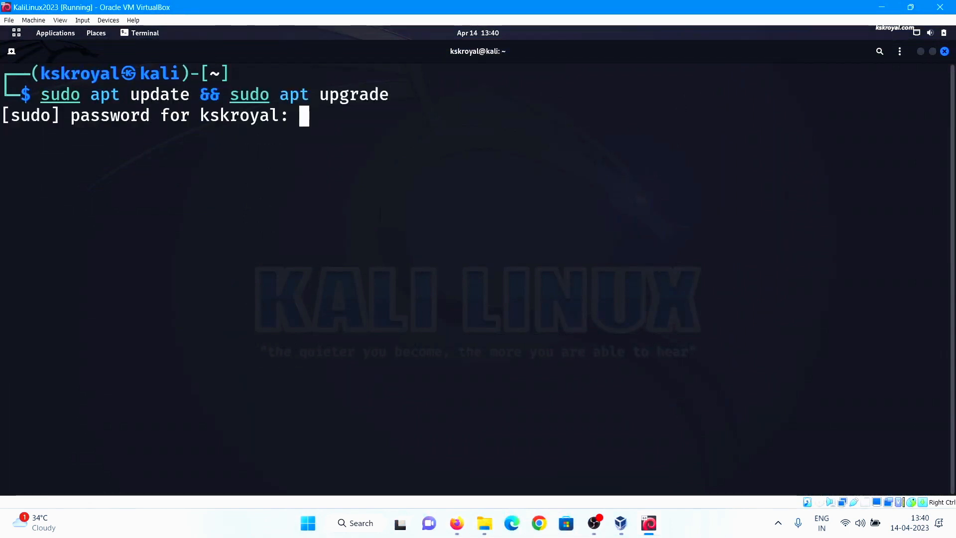
pyautogui.press('Return')
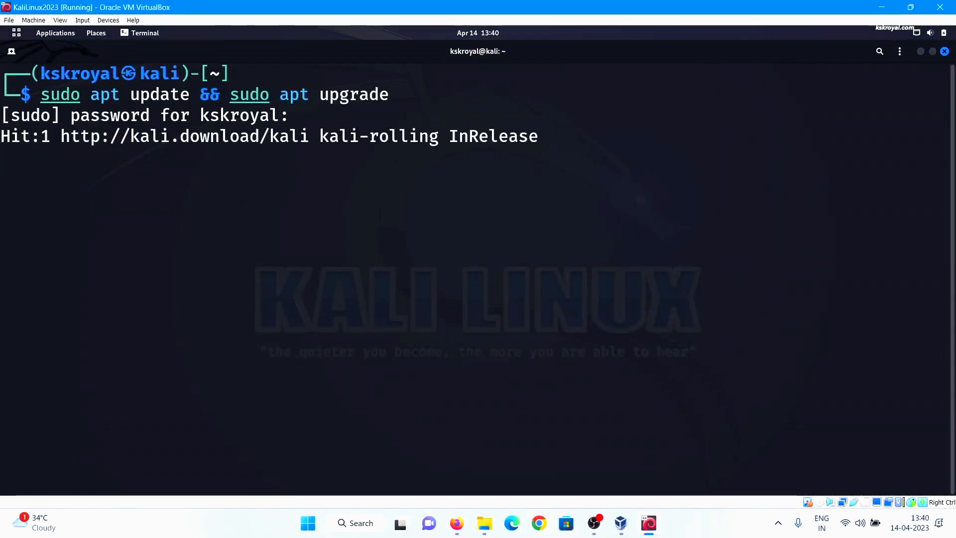
pyautogui.write('y')
pyautogui.press('Return')
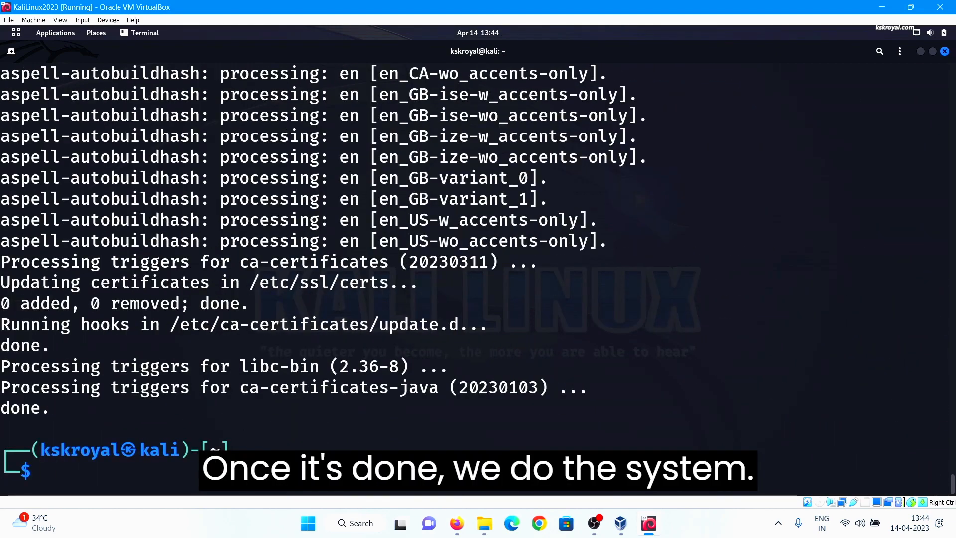
# Restart the guest with sudo reboot now and pick the user account at login
pyautogui.write('sudo r')
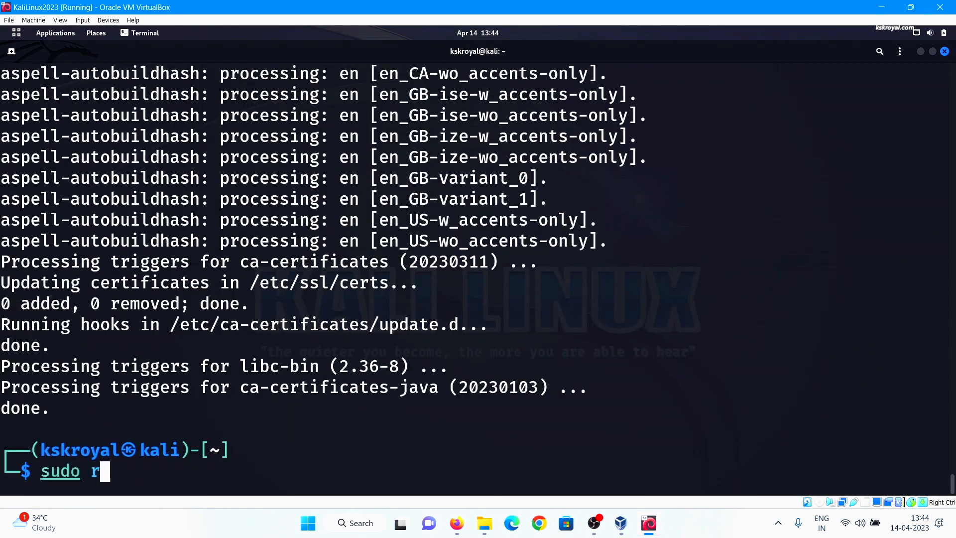
pyautogui.write('eboot now')
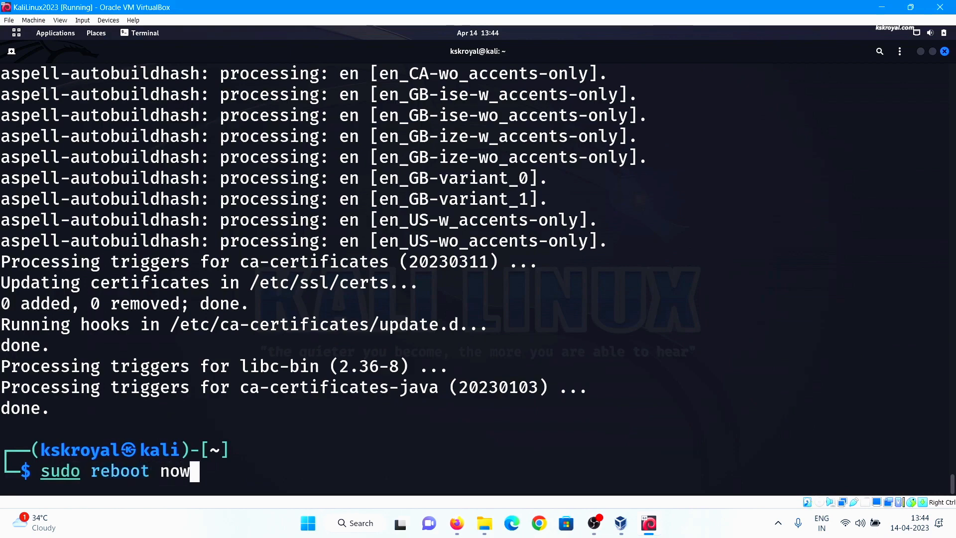
pyautogui.press('Return')
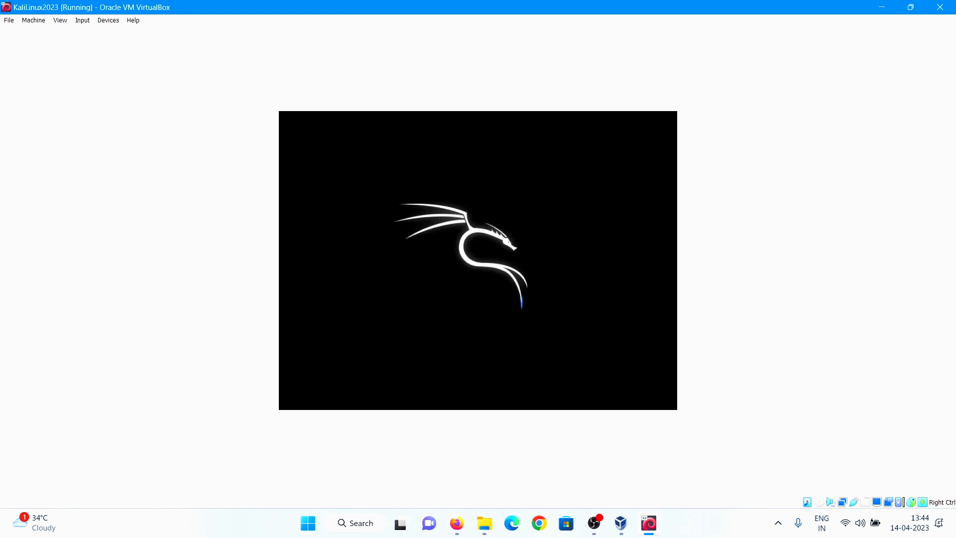
pyautogui.click(531, 250)
# Log back in to Kali with the account password and launch a terminal
pyautogui.write('kali')
pyautogui.press('Return')
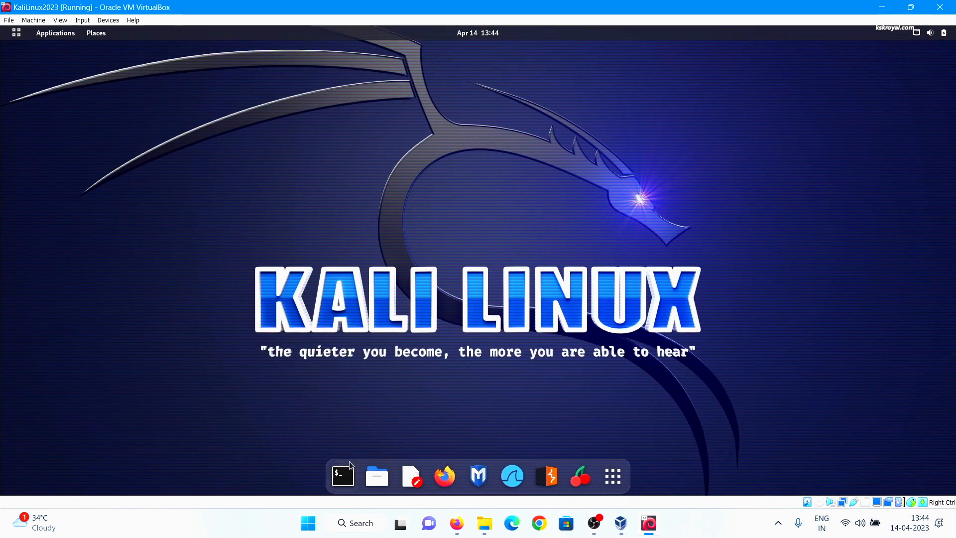
pyautogui.click(343, 476)
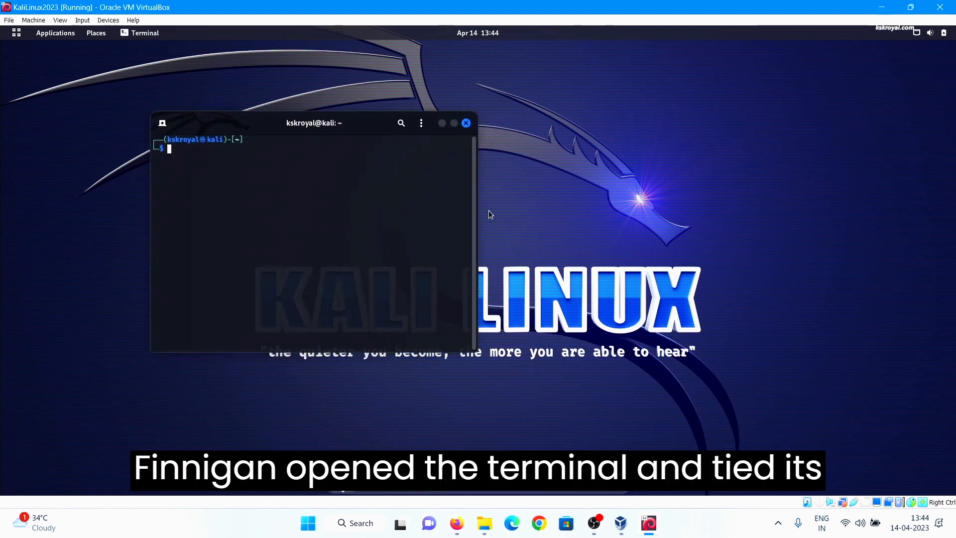
# Enlarge the terminal text and install linux-headers-$(uname -r), confirming with y
pyautogui.hotkey('ctrl', '+')
pyautogui.hotkey('ctrl', '+')
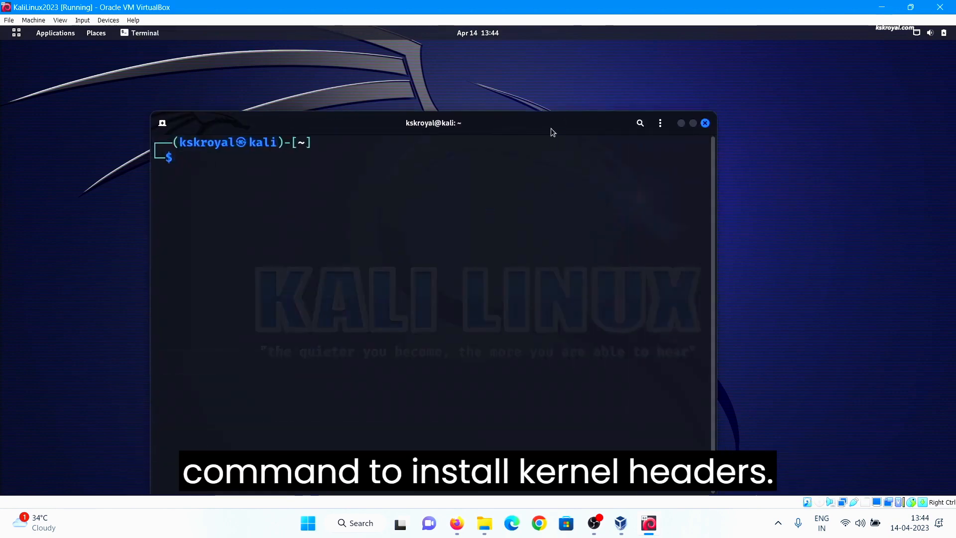
pyautogui.hotkey('ctrl', '+')
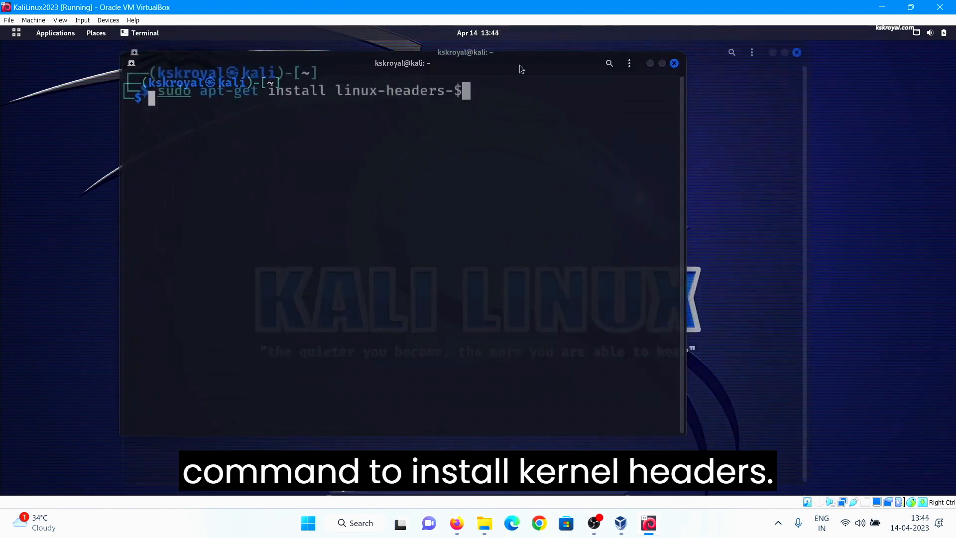
pyautogui.write('()')
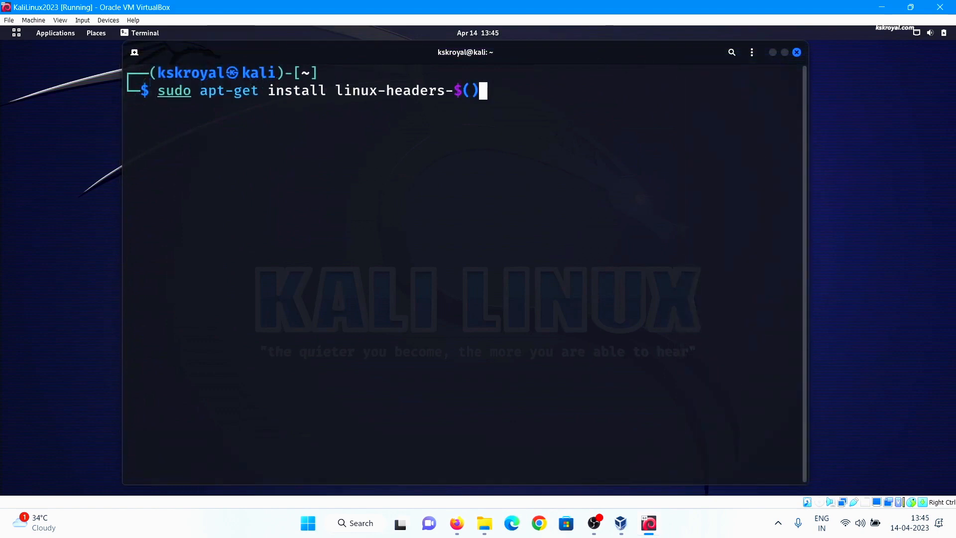
pyautogui.press('Left')
pyautogui.write('unam')
pyautogui.write('e -r')
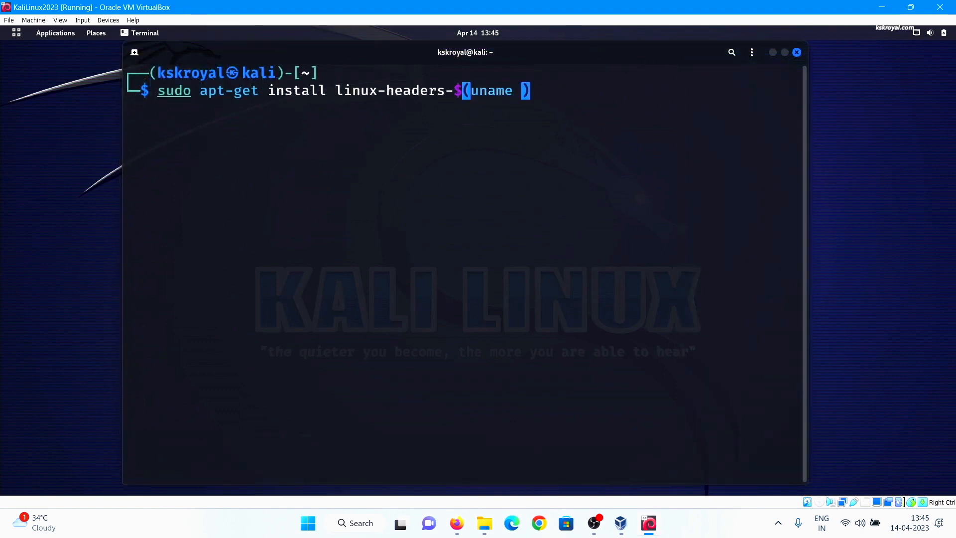
pyautogui.press('Right')
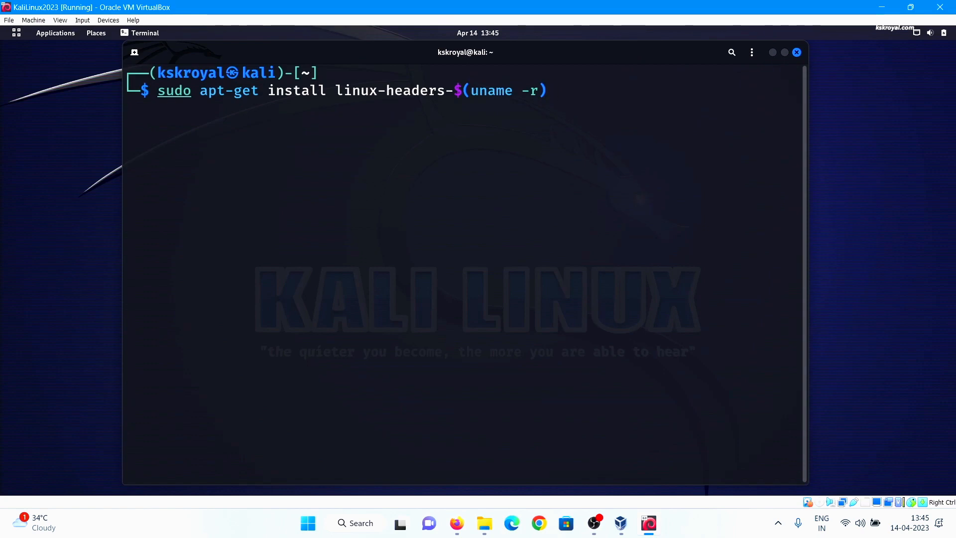
pyautogui.press('Return')
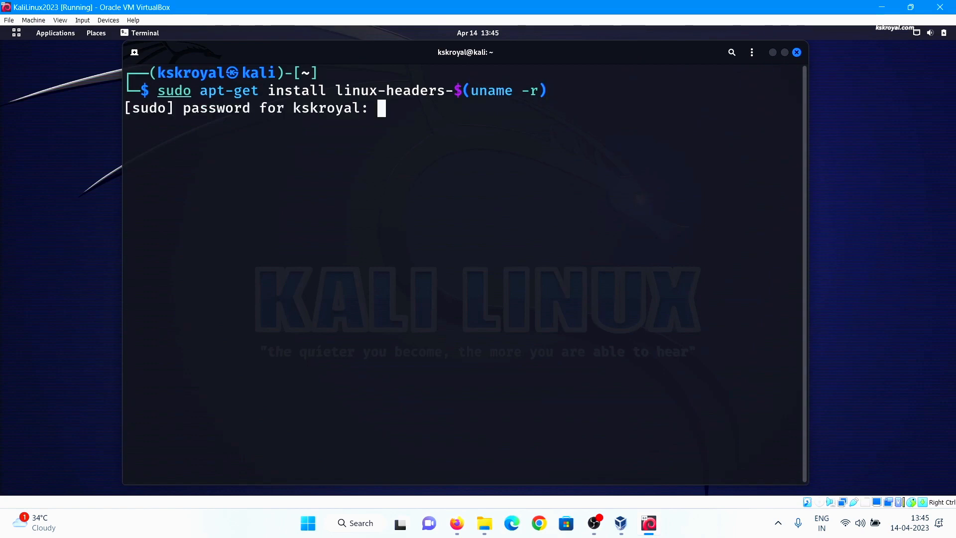
pyautogui.press('Return')
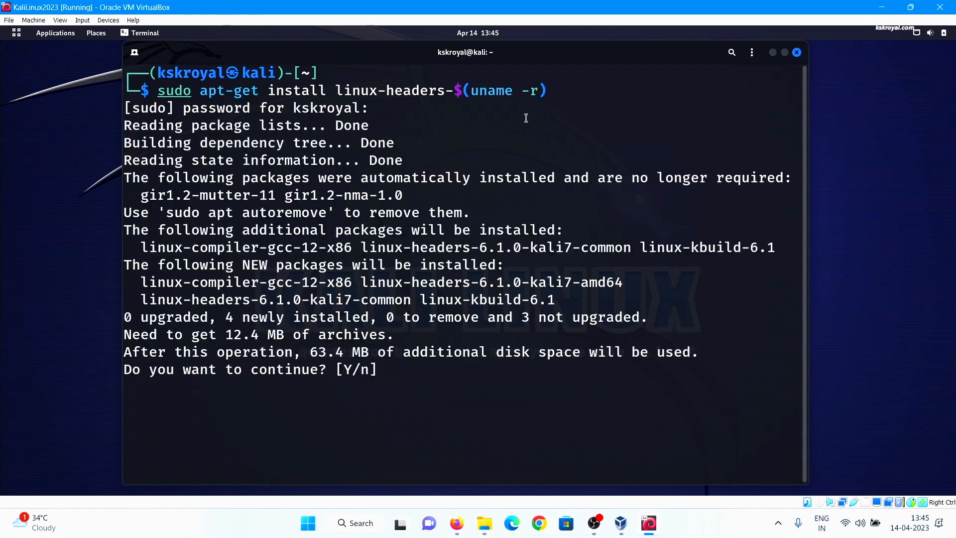
pyautogui.write('y')
pyautogui.press('Return')
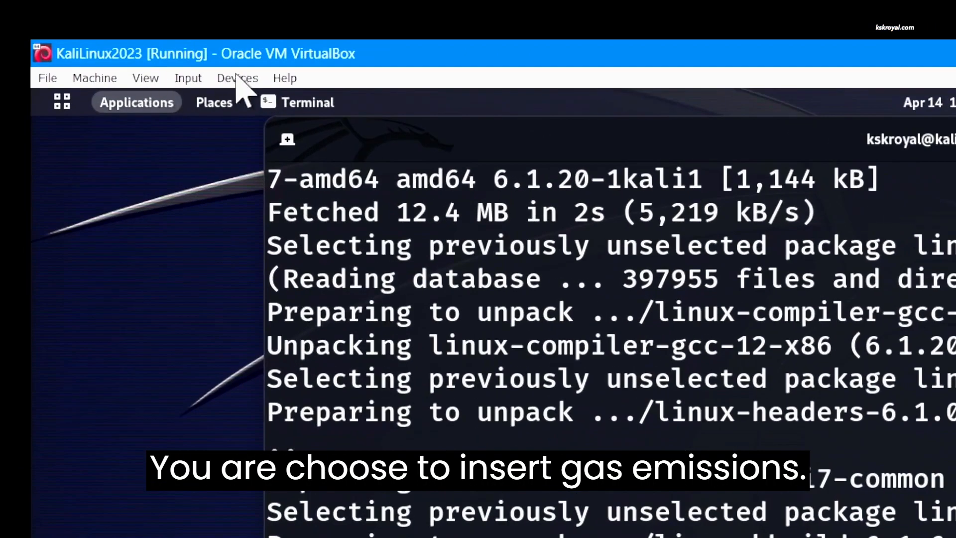
# Insert the Guest Additions CD image into the Kali VM
pyautogui.click(238, 79)
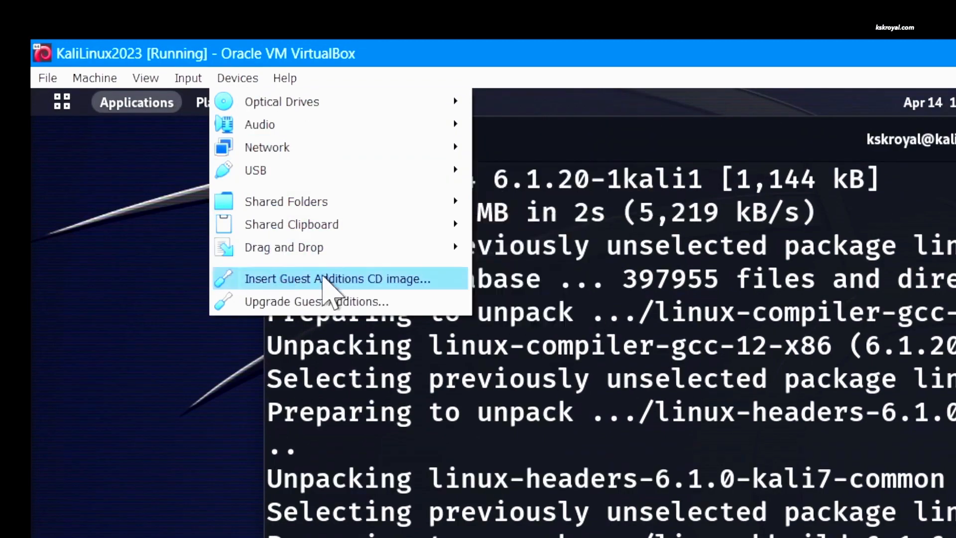
pyautogui.click(323, 278)
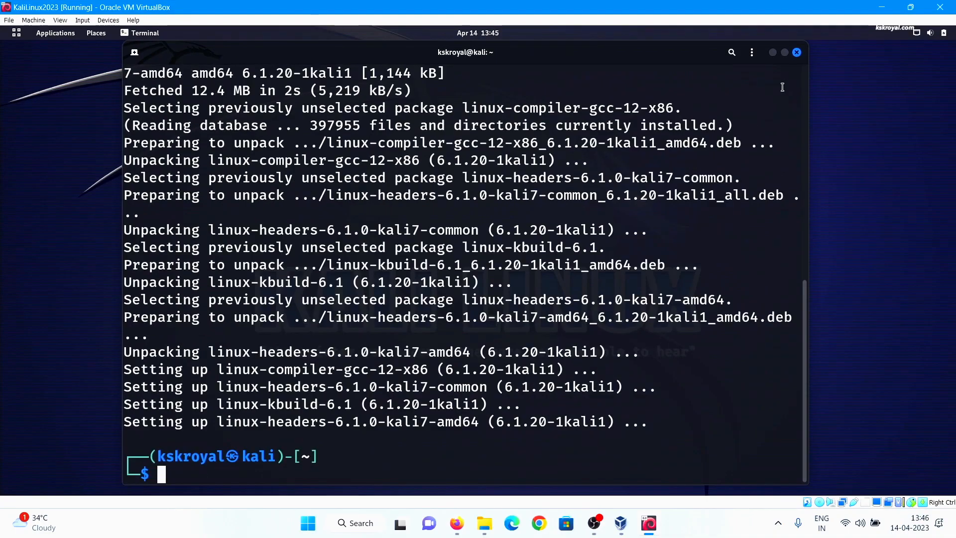
pyautogui.click(774, 51)
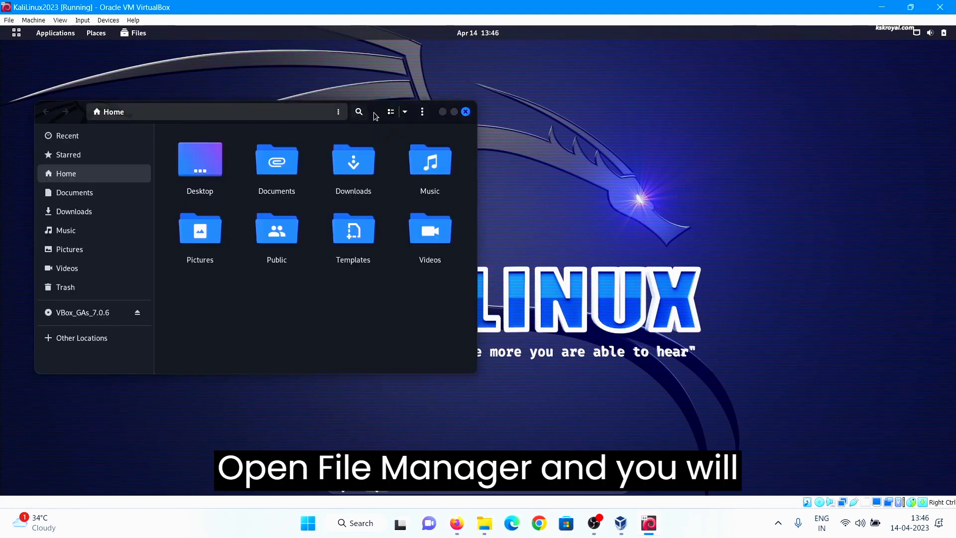
pyautogui.moveTo(374, 113); pyautogui.dragTo(498, 110)
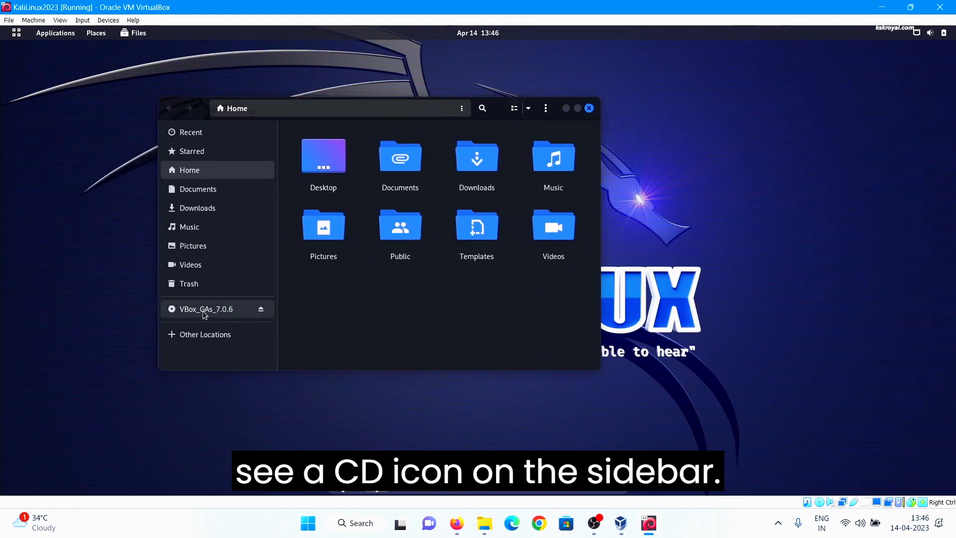
# Open the VBox_GAs_7.0.6 disc and copy all of its files and folders
pyautogui.click(234, 311)
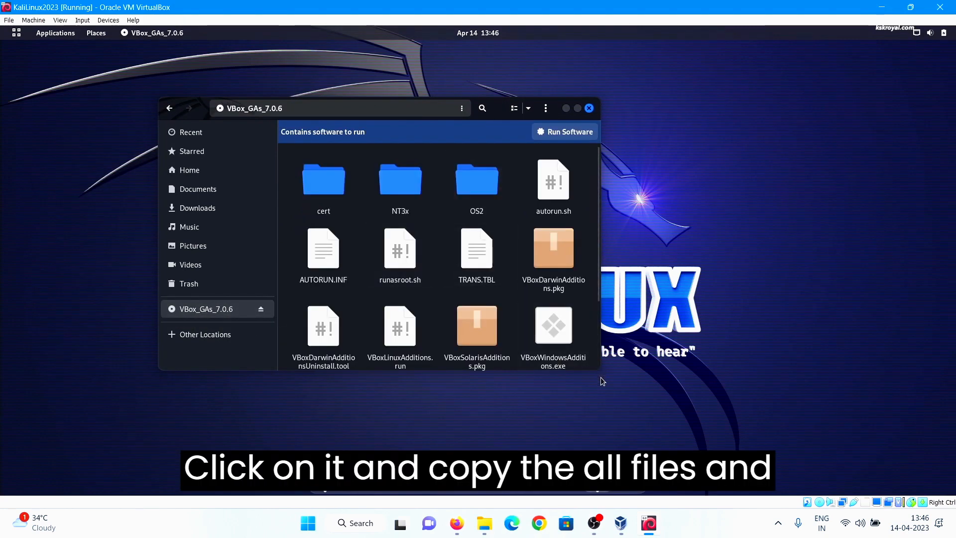
pyautogui.moveTo(598, 374); pyautogui.dragTo(805, 435)
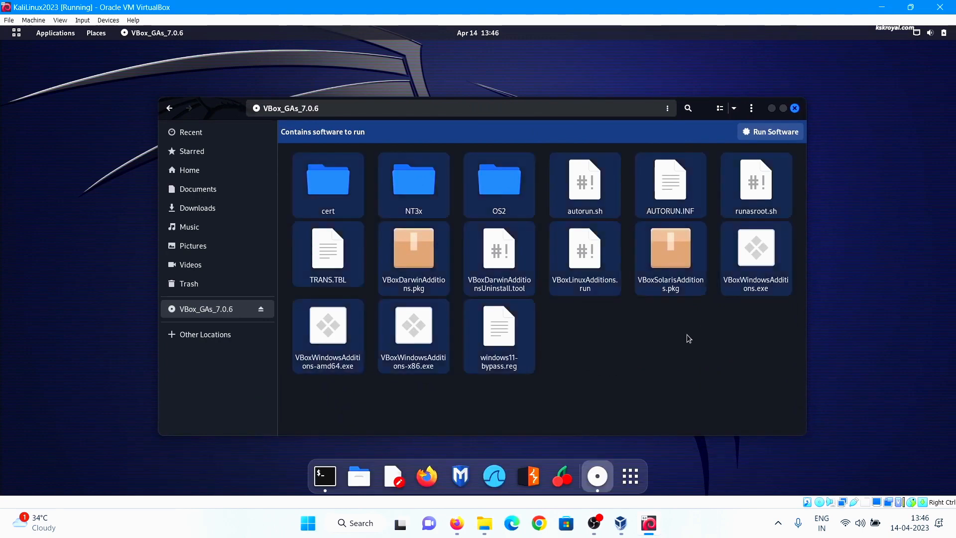
pyautogui.hotkey('ctrl', 'a')
pyautogui.rightClick(595, 174)
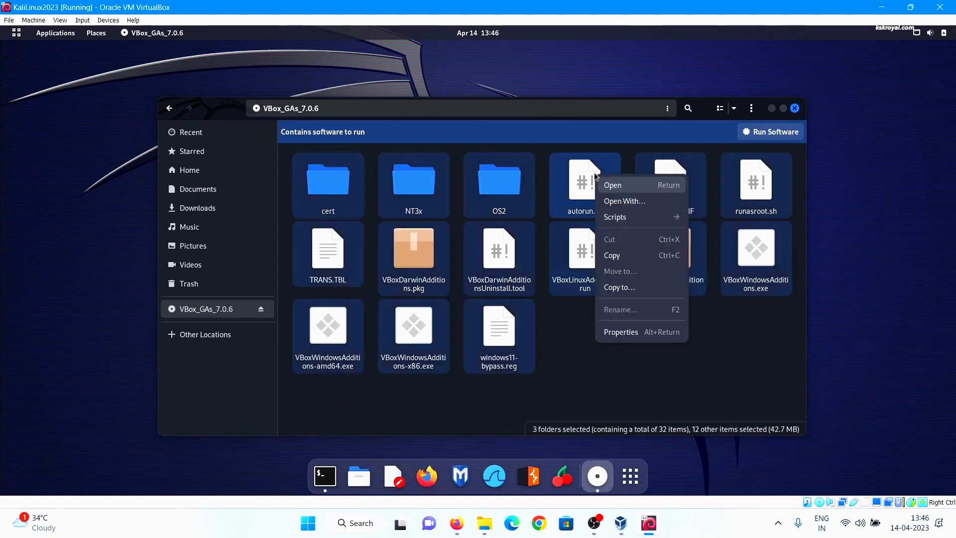
pyautogui.click(612, 255)
# Paste the copied disc files into the Documents folder
pyautogui.click(198, 189)
pyautogui.rightClick(441, 188)
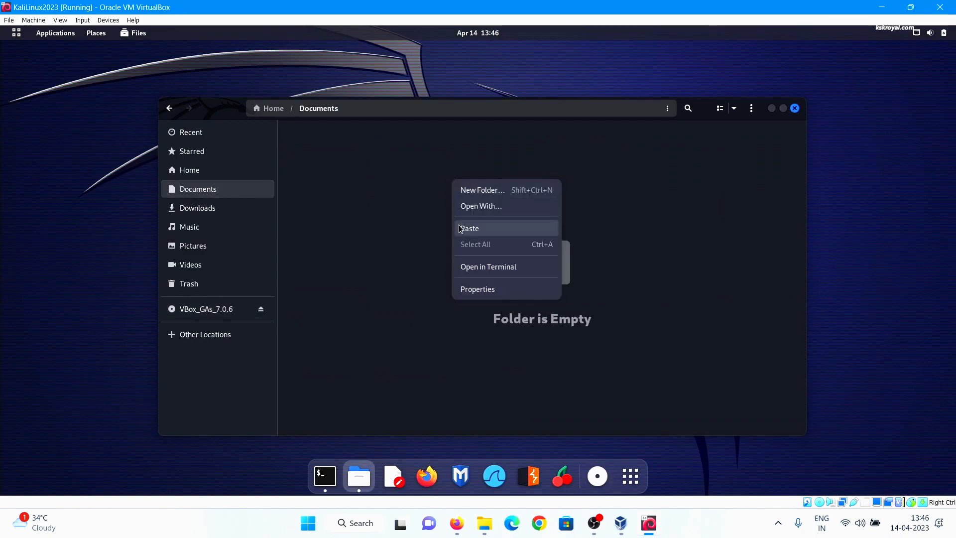
pyautogui.click(474, 232)
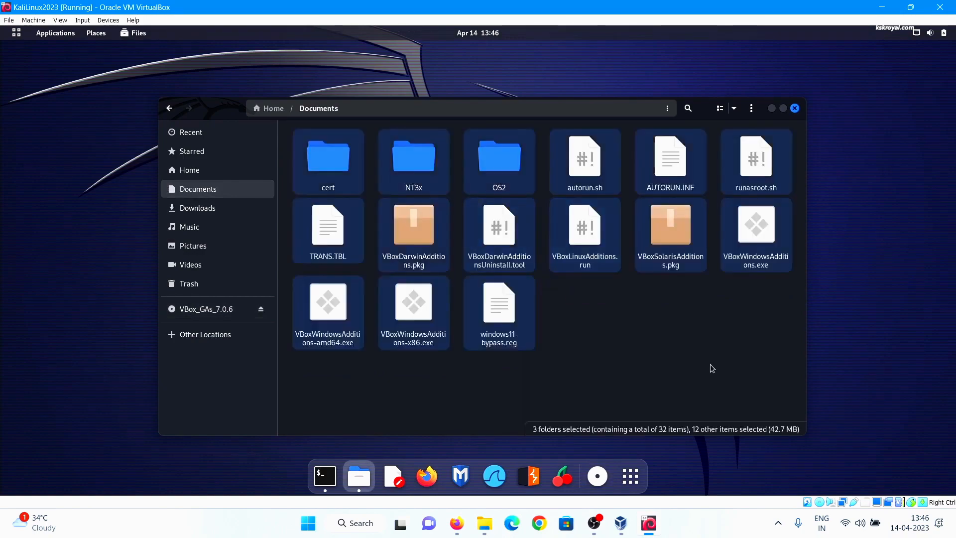
pyautogui.click(325, 476)
# In Documents, locate VBoxLinuxAdditions.run and make it executable with chmod 777
pyautogui.hotkey('ctrl', 'l')
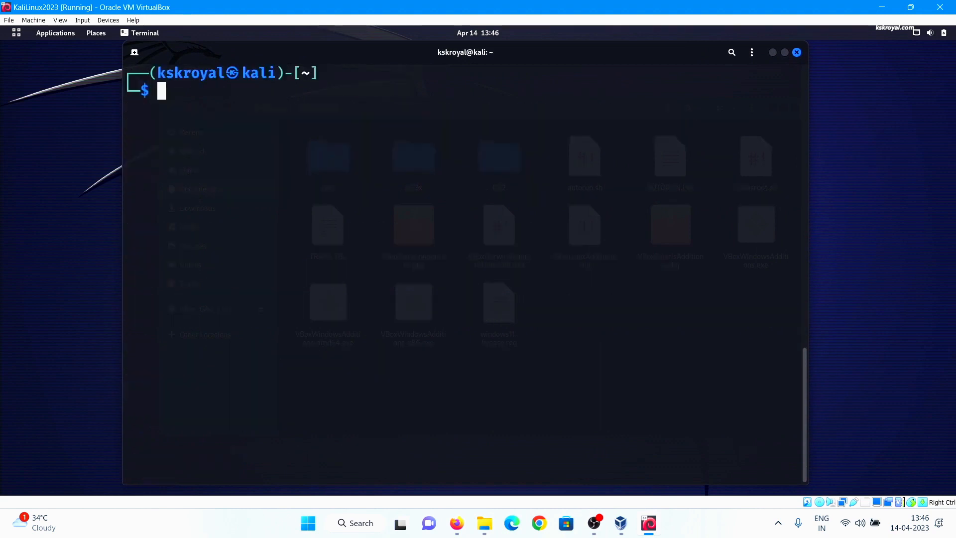
pyautogui.write('cd Doc')
pyautogui.press('Tab')
pyautogui.press('Return')
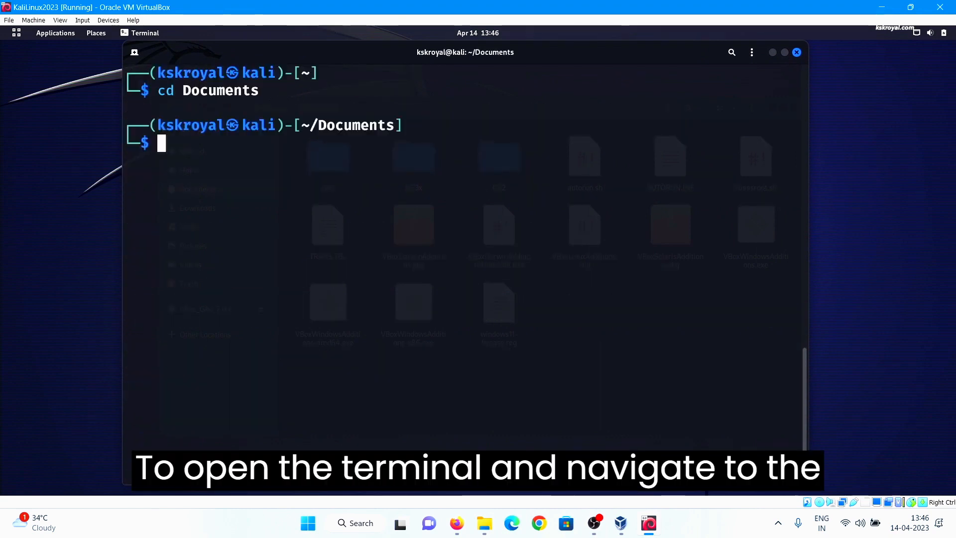
pyautogui.write('ls *')
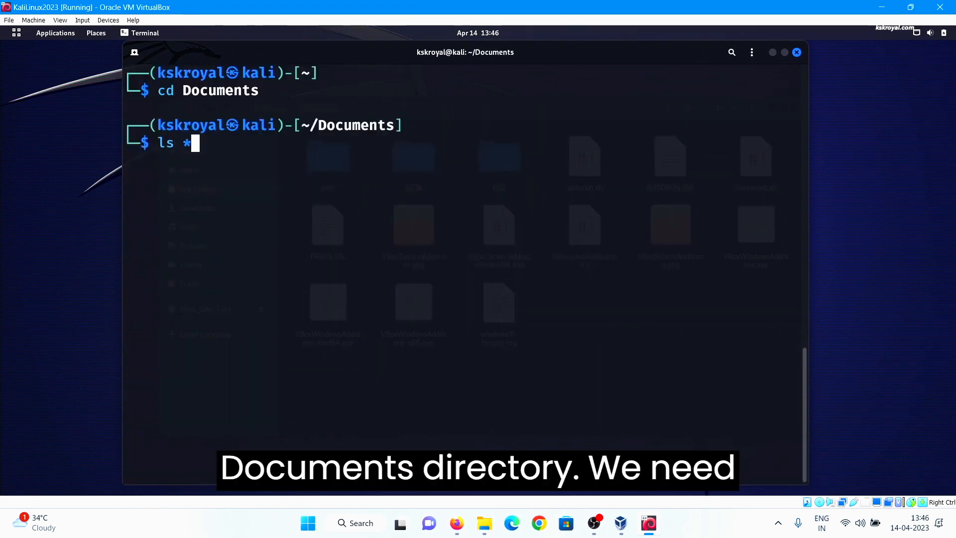
pyautogui.write('run')
pyautogui.press('Return')
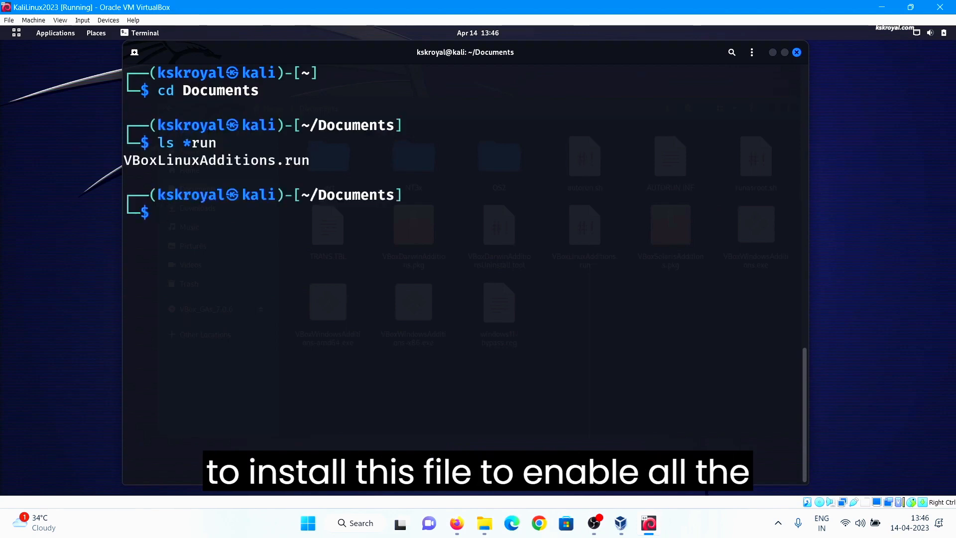
pyautogui.doubleClick(232, 160)
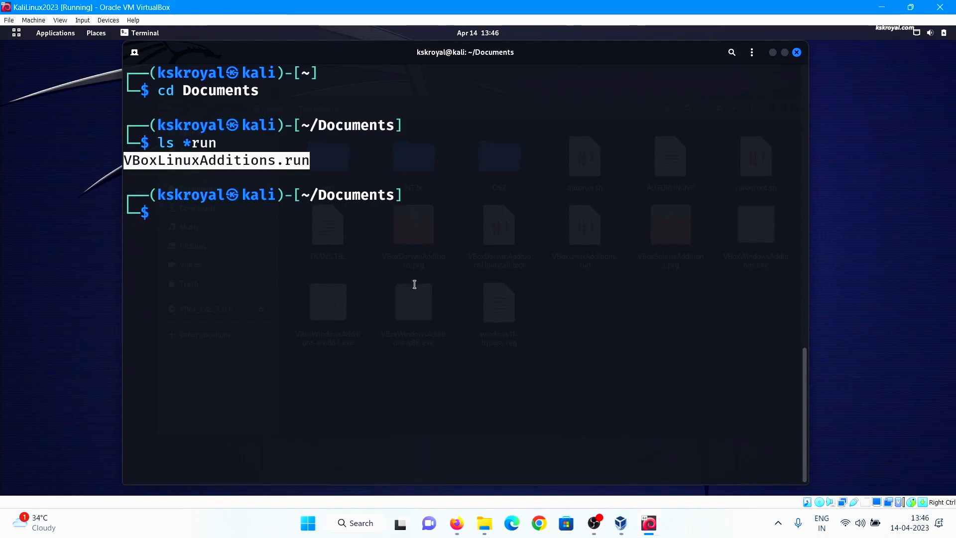
pyautogui.write('chmod 7')
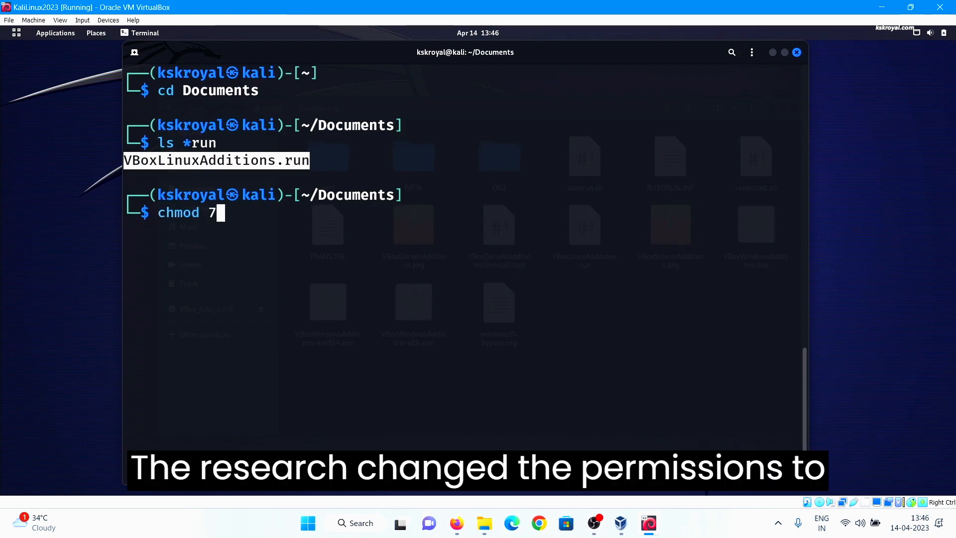
pyautogui.write('77 VBoxLinuxAdditions.run')
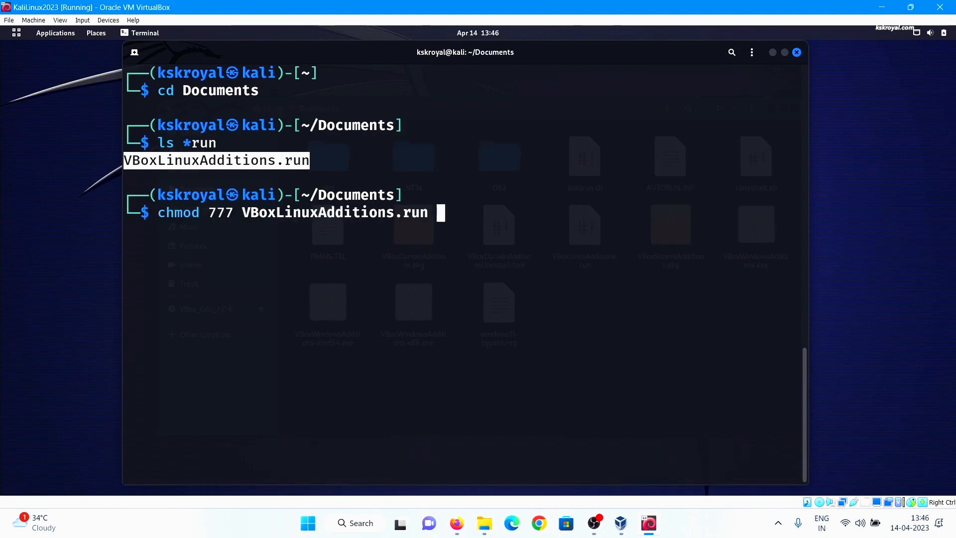
pyautogui.press('Return')
# Run sudo ./VBoxLinuxAdditions.run and answer yes to continue the install
pyautogui.write('sudo ')
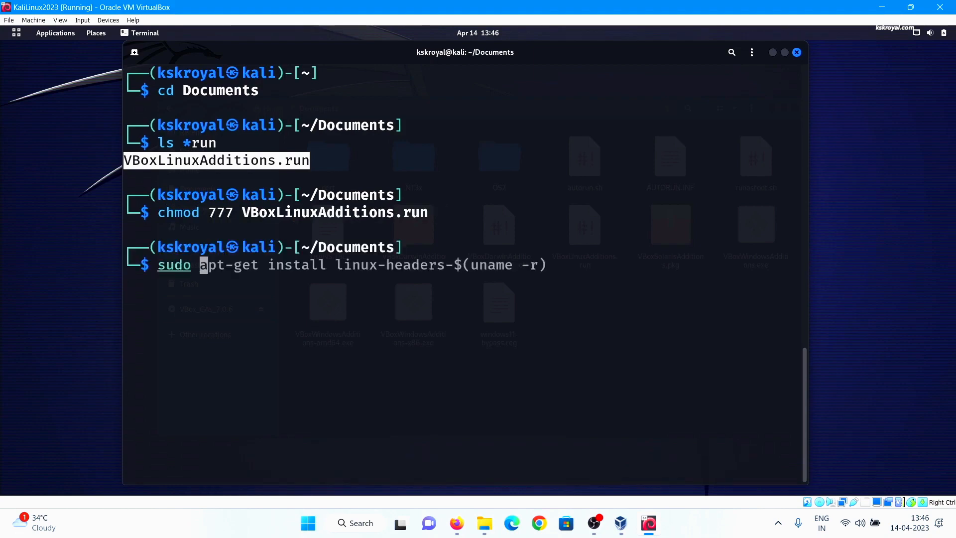
pyautogui.write('./VBO')
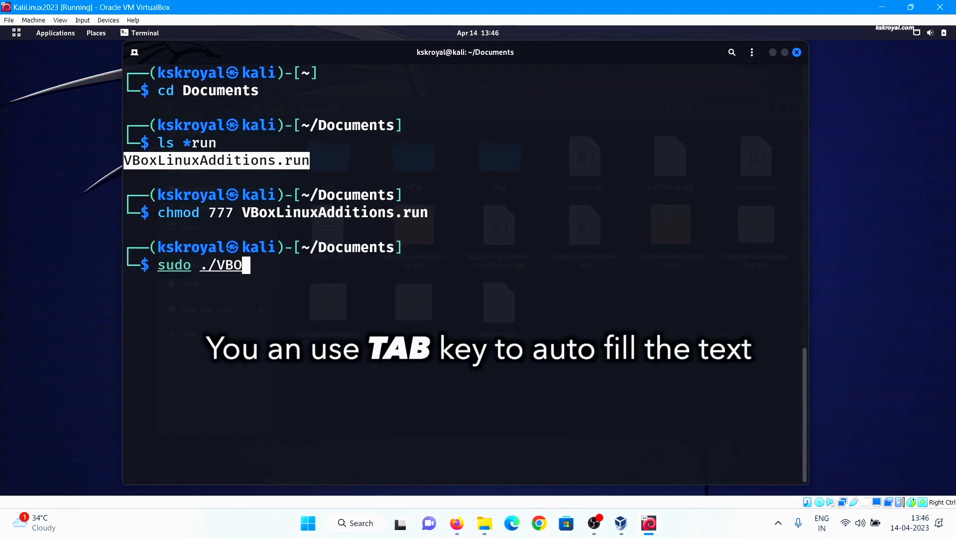
pyautogui.write('XLi')
pyautogui.press('Tab')
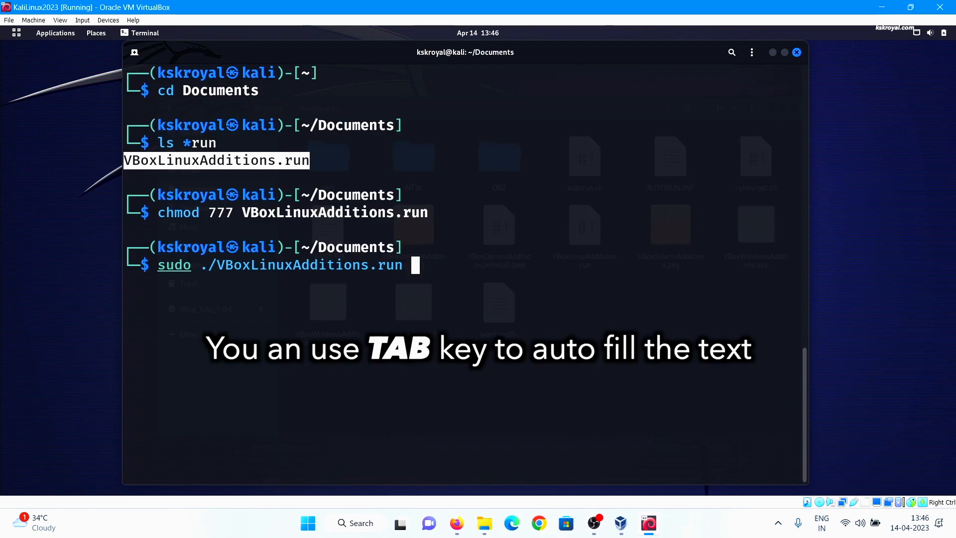
pyautogui.press('Return')
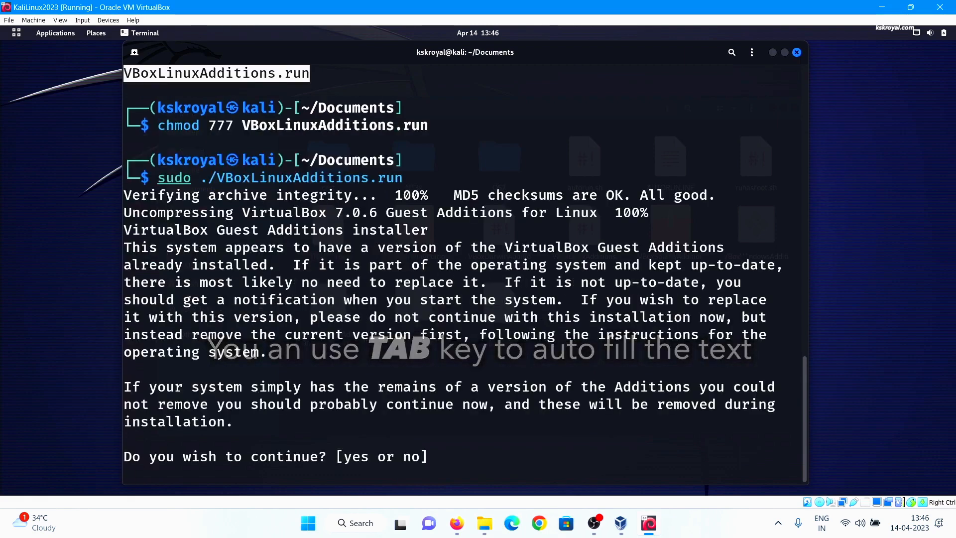
pyautogui.write('y')
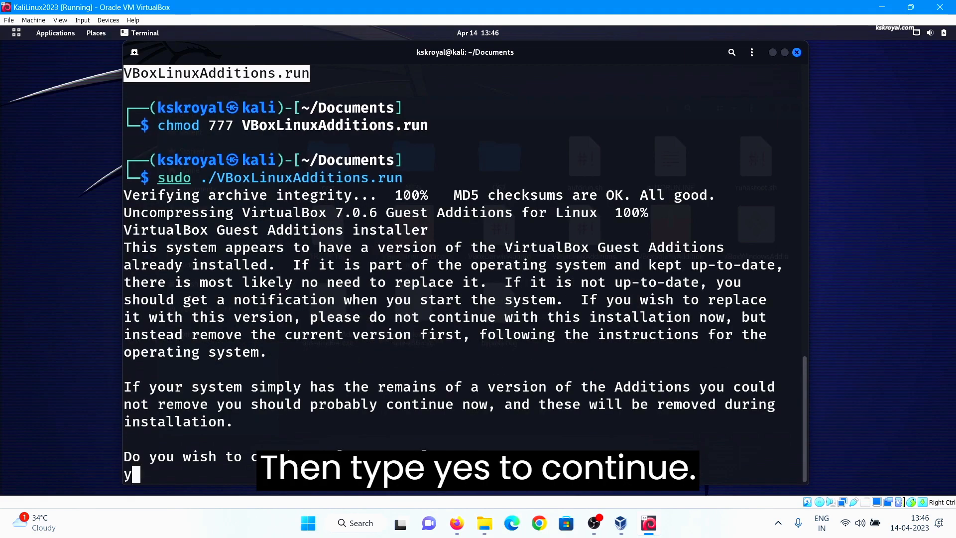
pyautogui.write('es')
pyautogui.press('Return')
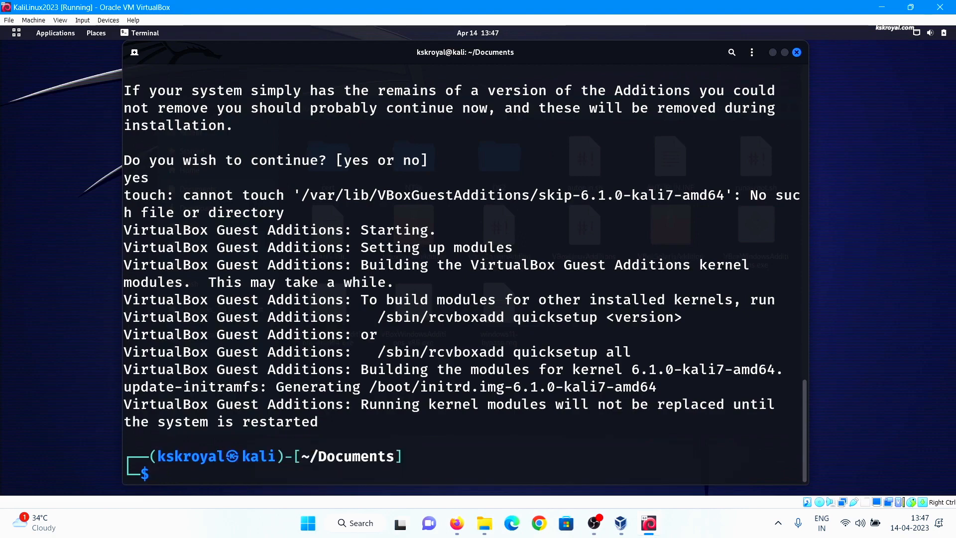
# Reboot the Kali guest with sudo reboot now
pyautogui.doubleClick(616, 408)
pyautogui.press('Up')
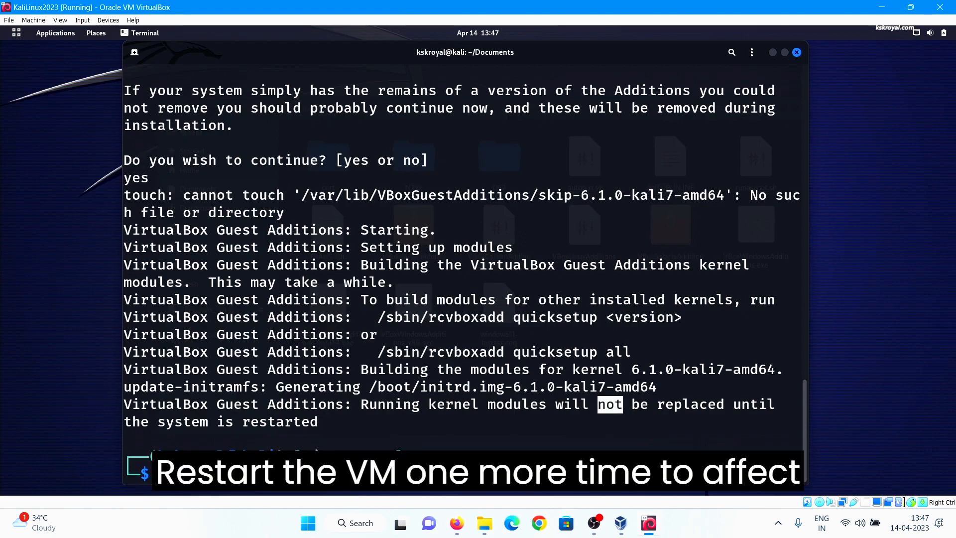
pyautogui.press('Up')
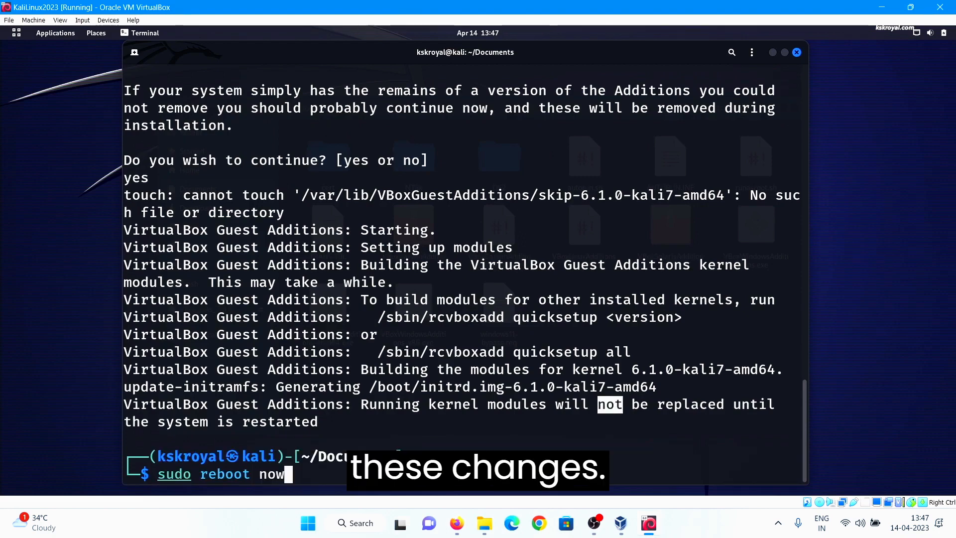
pyautogui.press('Return')
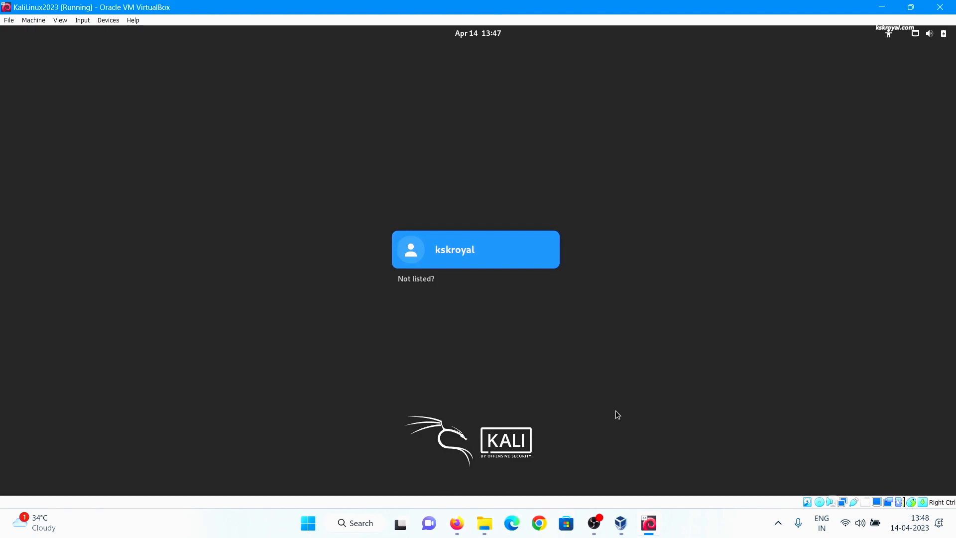
# Sign back in to the Kali user account with its password
pyautogui.press('Return')
pyautogui.write('kali')
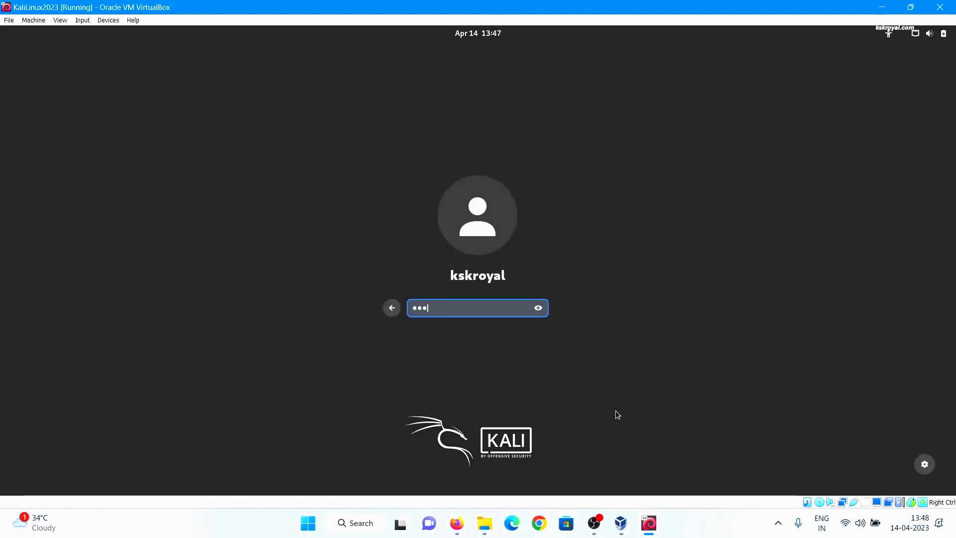
pyautogui.press('Return')
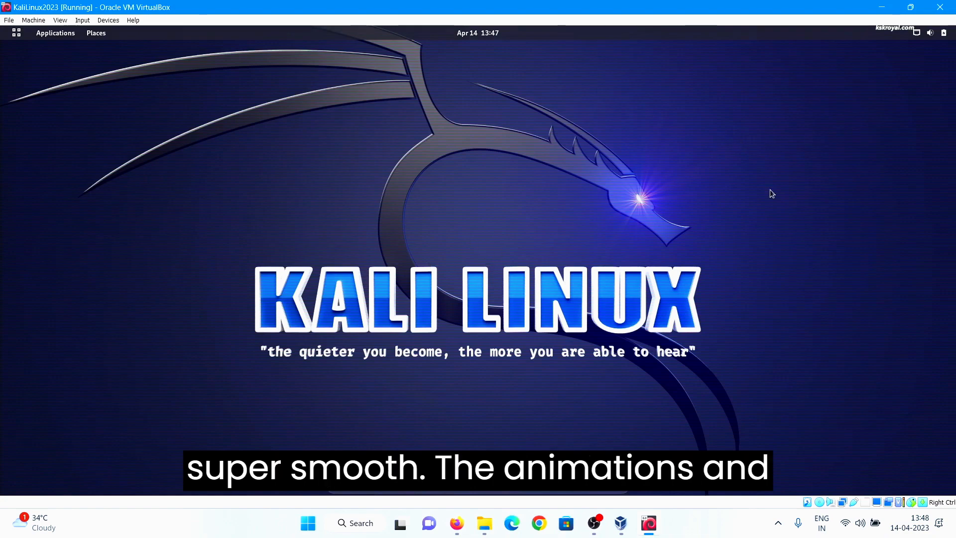
# Launch Terminal from the app grid and maximize its window
pyautogui.press('super')
pyautogui.press('super')
pyautogui.press('super')
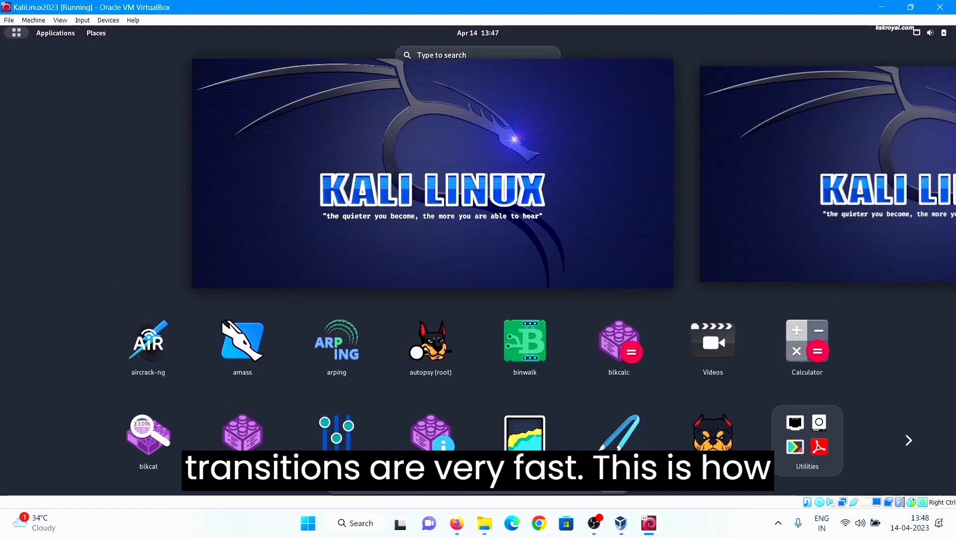
pyautogui.press('super')
pyautogui.press('super')
pyautogui.scroll(-5, 602, 325)
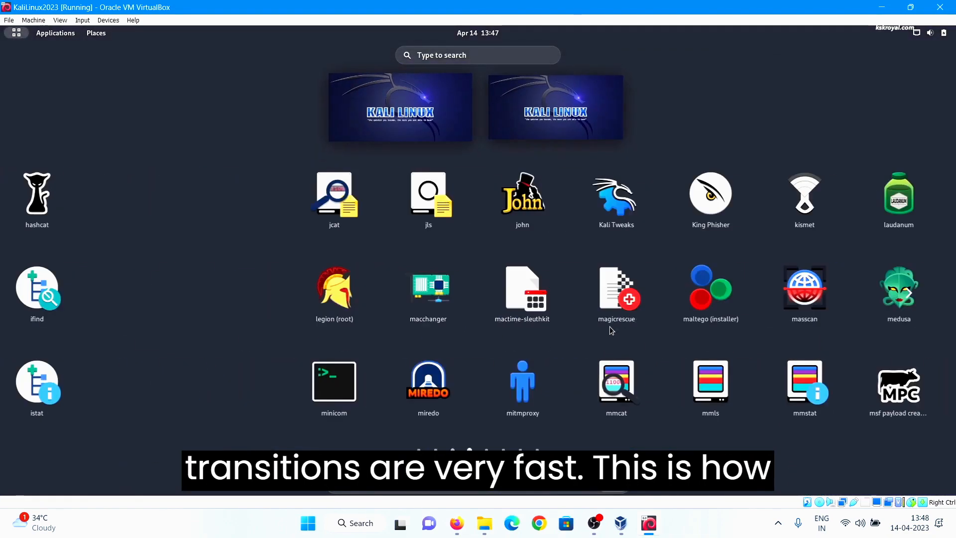
pyautogui.scroll(-1, 622, 339)
pyautogui.press('super')
pyautogui.press('super')
pyautogui.press('super')
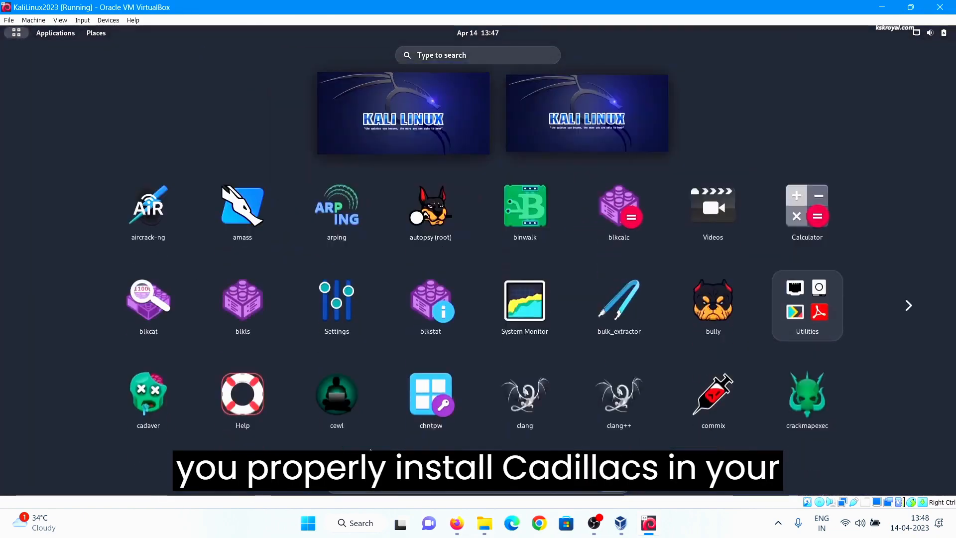
pyautogui.click(343, 473)
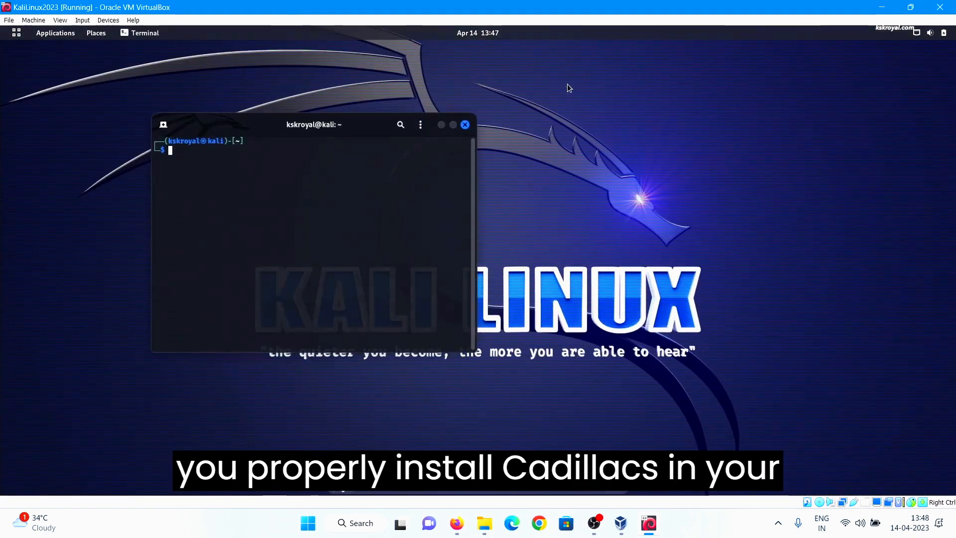
pyautogui.click(454, 122)
# Zoom the text and run cat /etc/os-release to confirm Kali 2023.1, then minimize the terminal
pyautogui.hotkey('ctrl', '+')
pyautogui.hotkey('ctrl', '+')
pyautogui.hotkey('ctrl', '+')
pyautogui.hotkey('ctrl', '+')
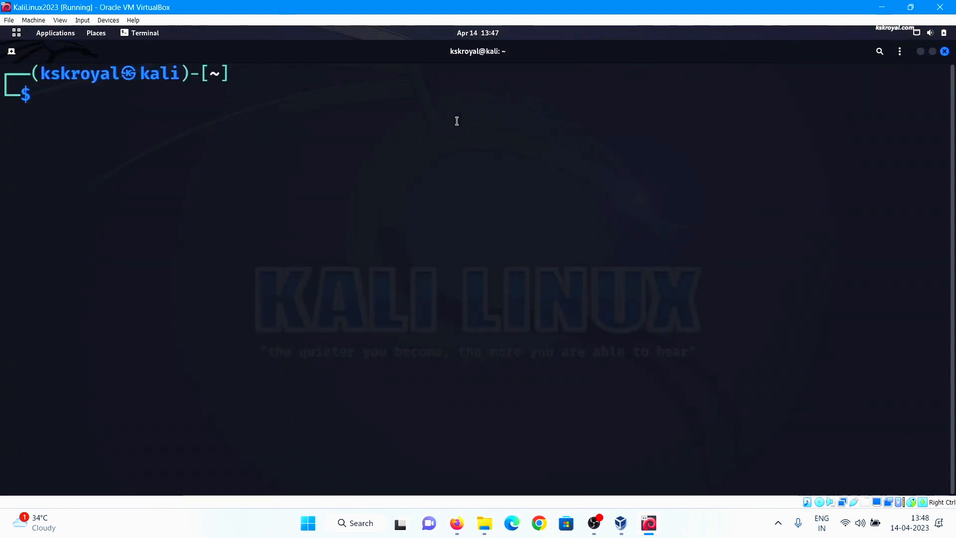
pyautogui.write('cat /etc/os-release')
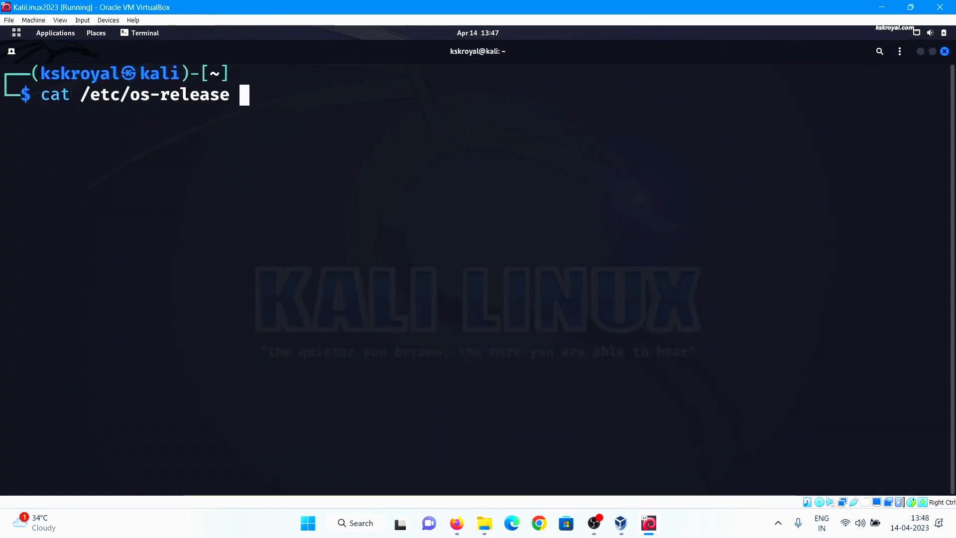
pyautogui.press('Return')
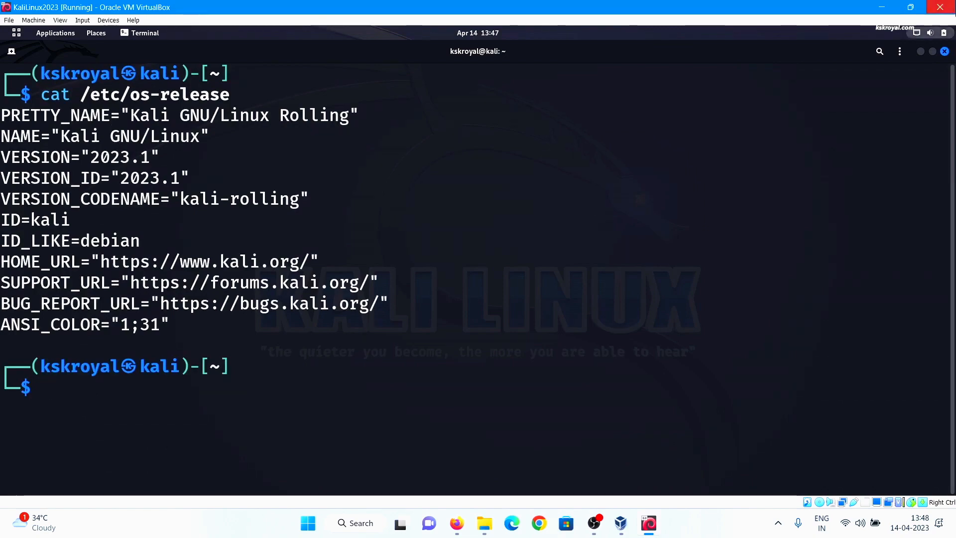
pyautogui.click(920, 52)
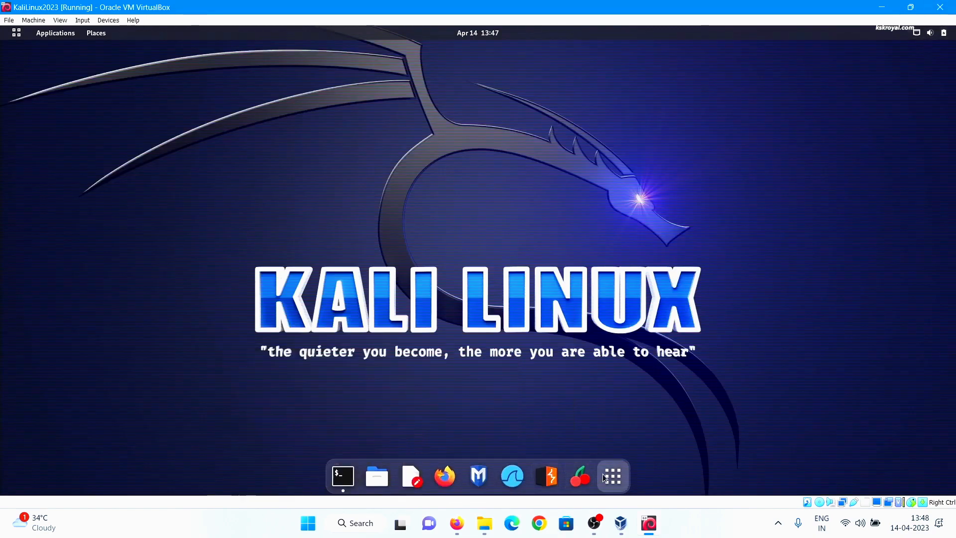
# Start Kali's Text Editor and copy the Kali Docs URL from host Firefox
pyautogui.click(614, 489)
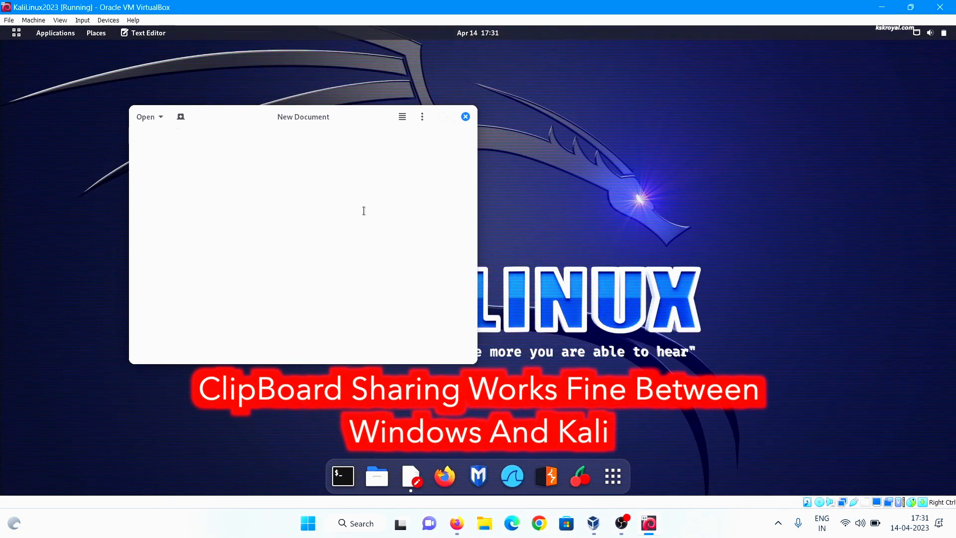
pyautogui.click(456, 526)
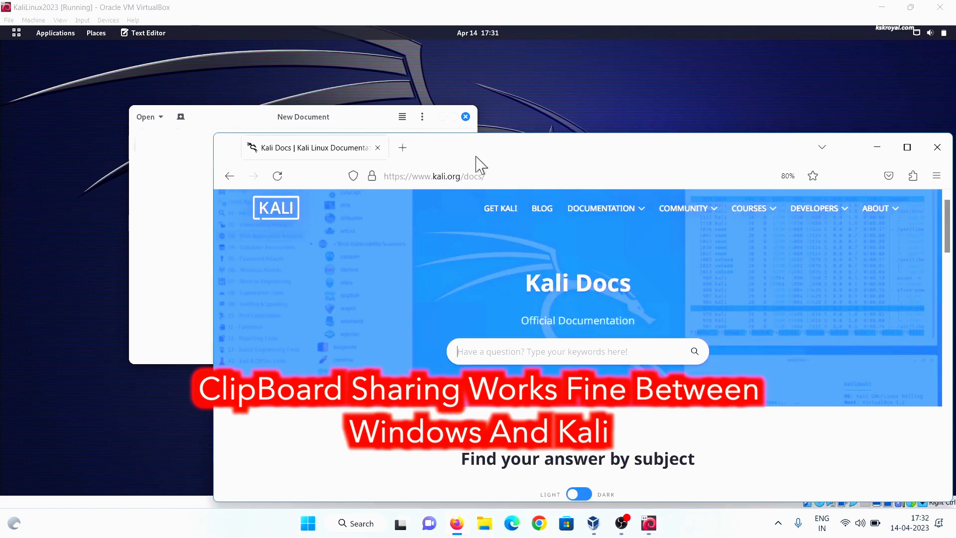
pyautogui.moveTo(476, 161); pyautogui.dragTo(440, 113)
pyautogui.click(415, 124)
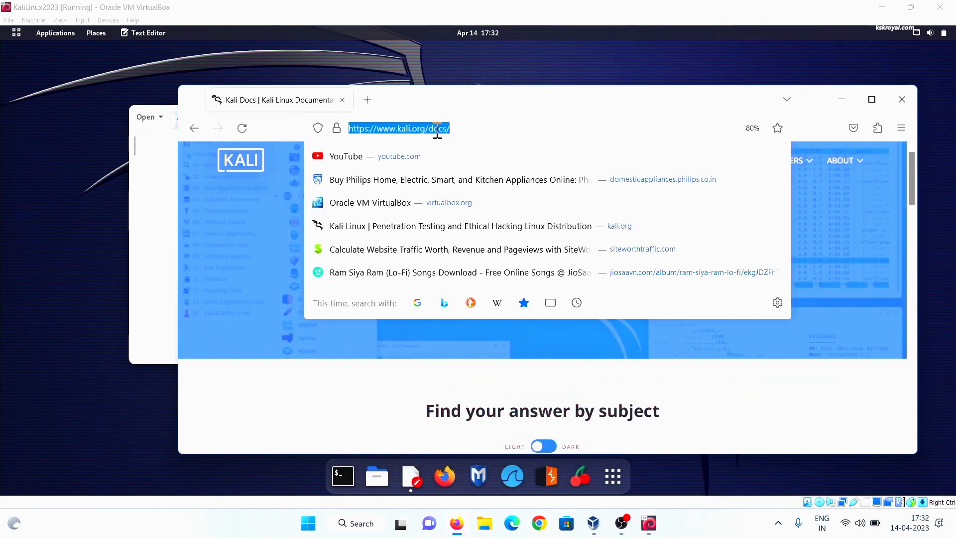
pyautogui.rightClick(438, 131)
pyautogui.click(457, 206)
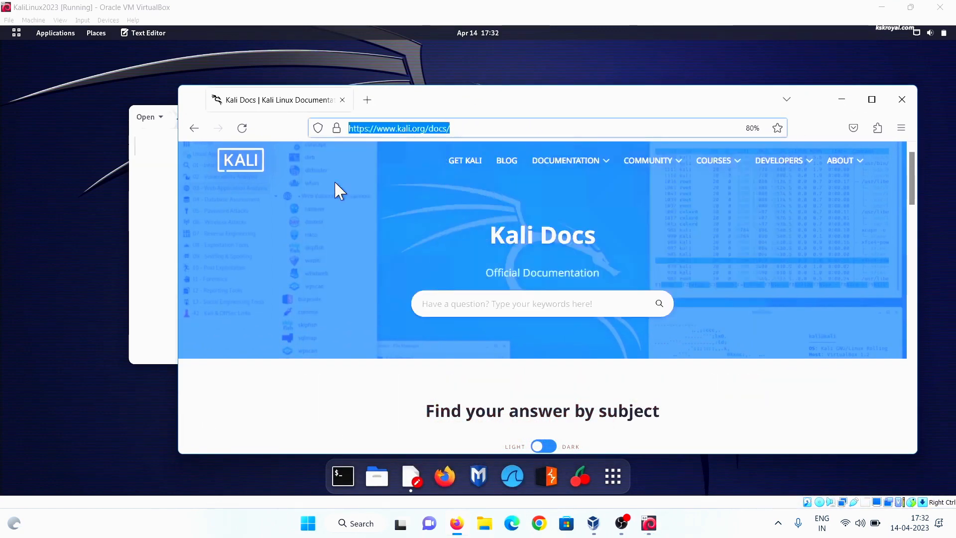
pyautogui.click(144, 169)
pyautogui.rightClick(211, 163)
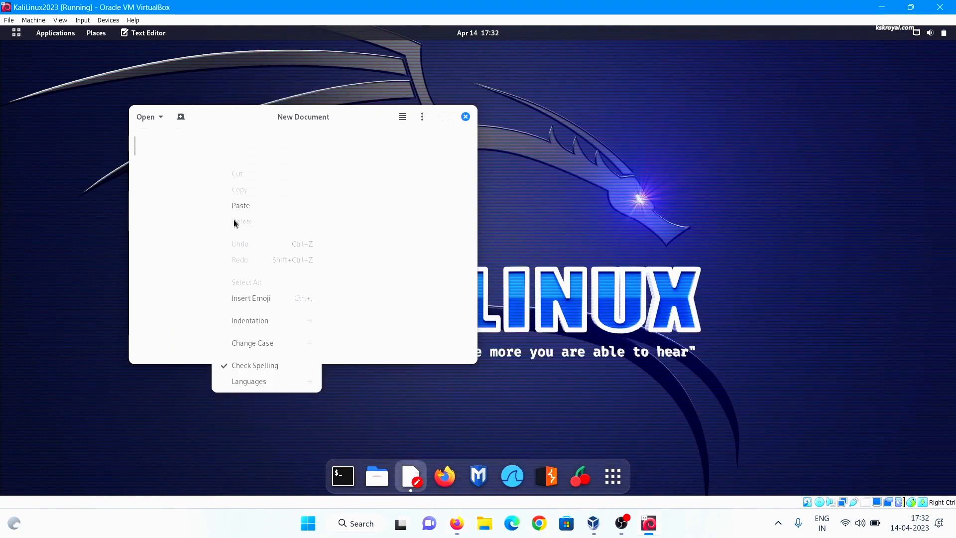
pyautogui.click(240, 206)
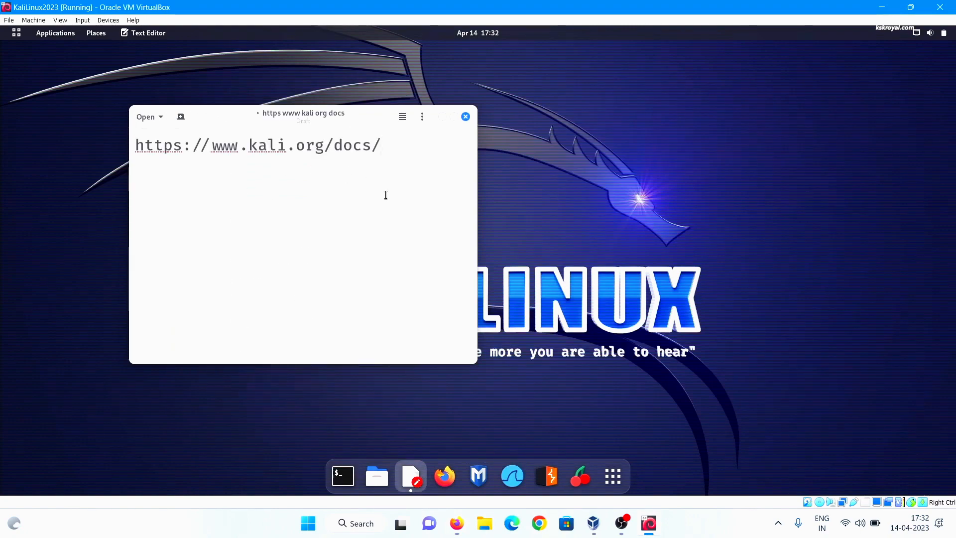
pyautogui.moveTo(382, 145); pyautogui.dragTo(100, 131)
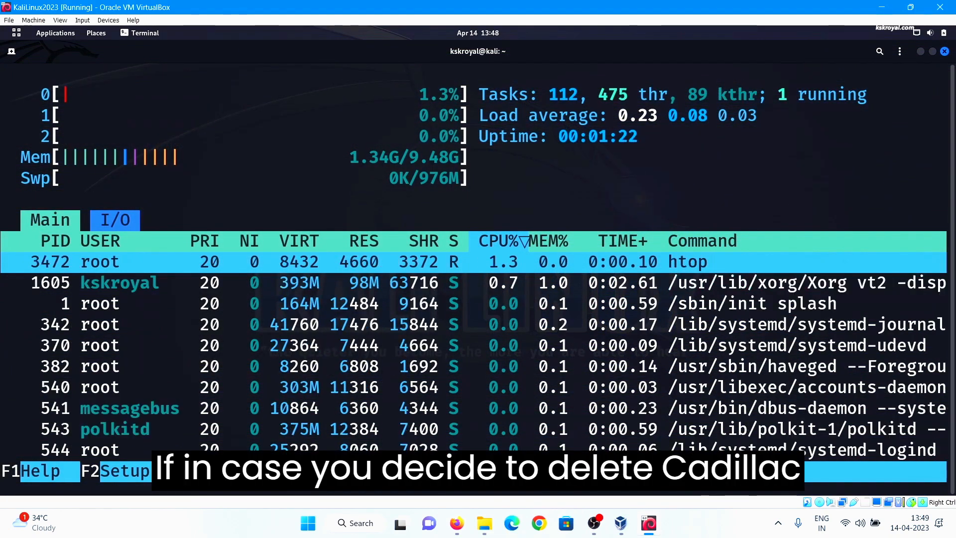
pyautogui.press('F10')
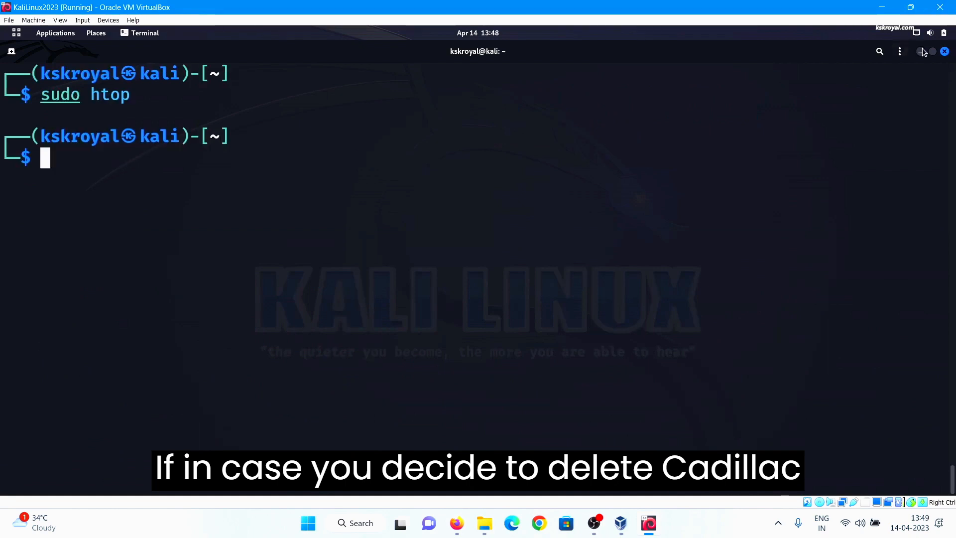
# Close the terminal and power off the Kali guest from its system menu
pyautogui.click(945, 51)
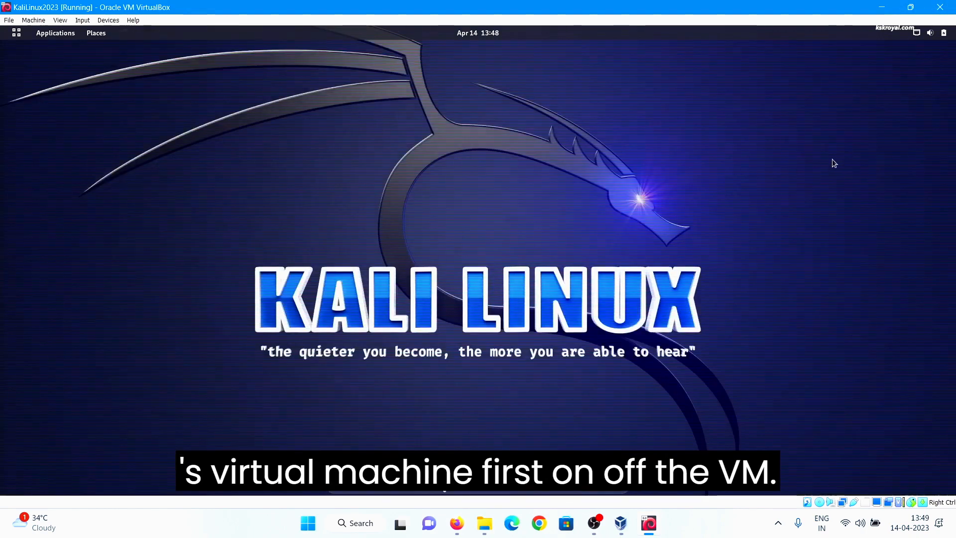
pyautogui.click(937, 33)
pyautogui.click(922, 60)
pyautogui.click(811, 154)
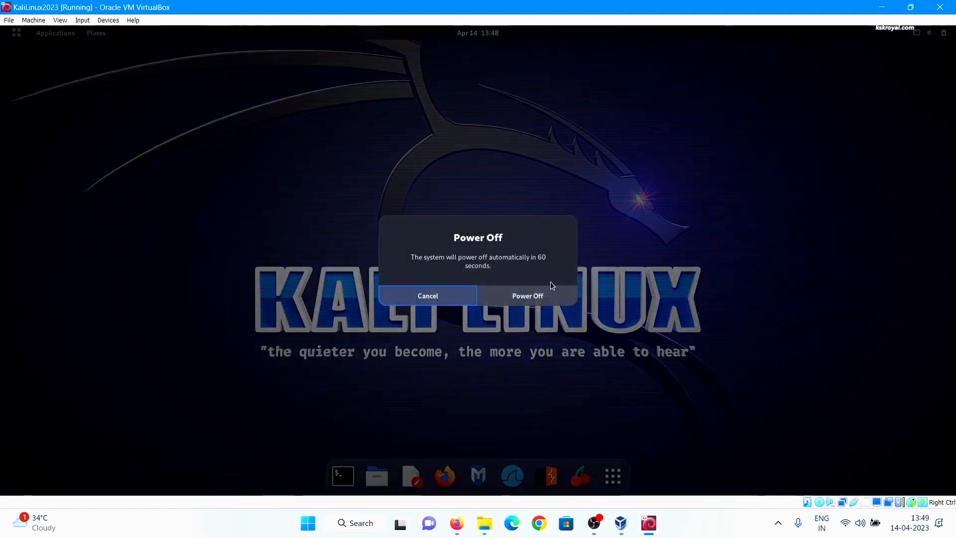
pyautogui.click(528, 296)
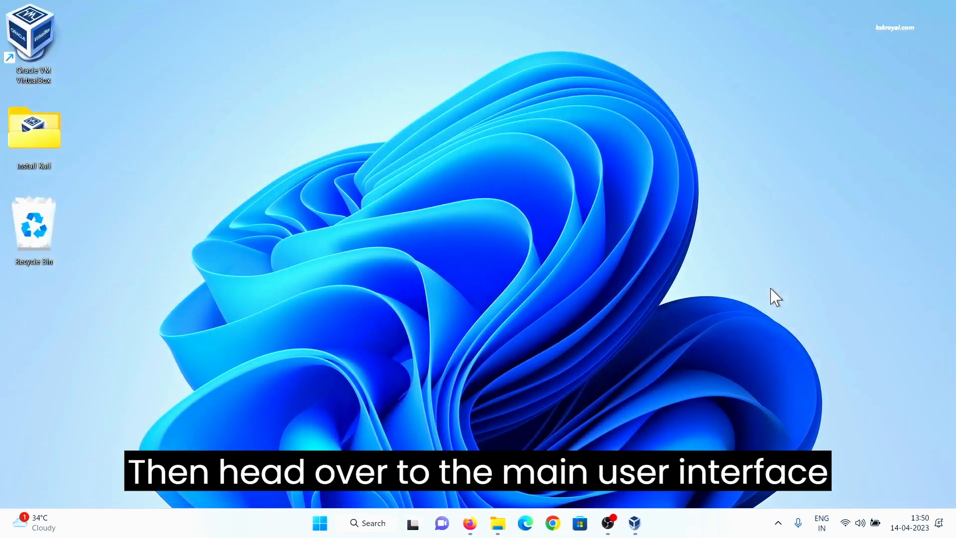
# In VirtualBox Manager, bring up Remove for KaliLinux2023, then cancel it
pyautogui.click(634, 523)
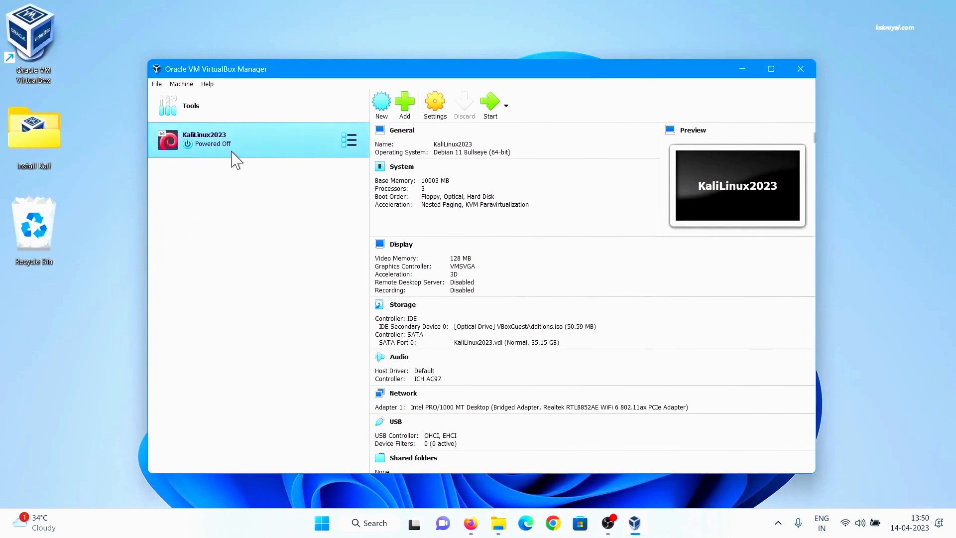
pyautogui.rightClick(263, 139)
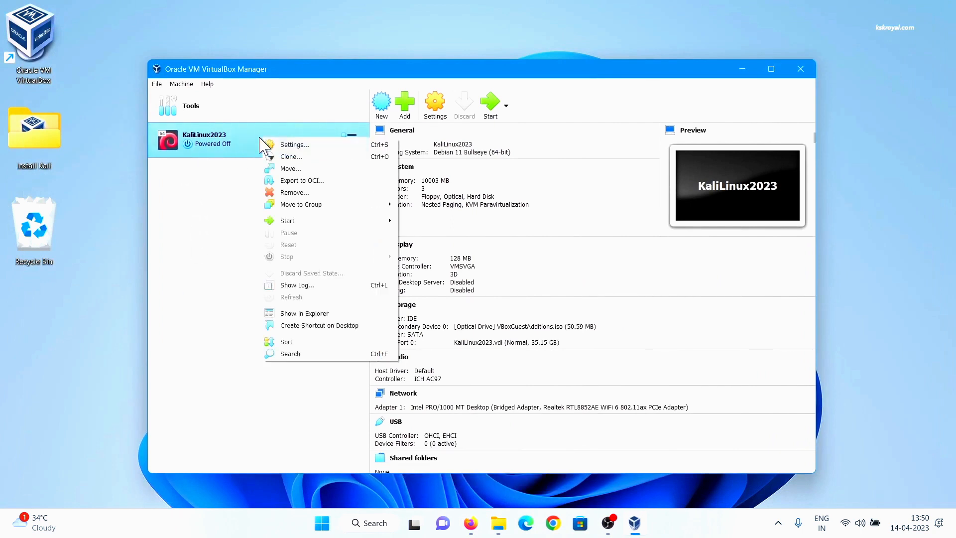
pyautogui.click(301, 194)
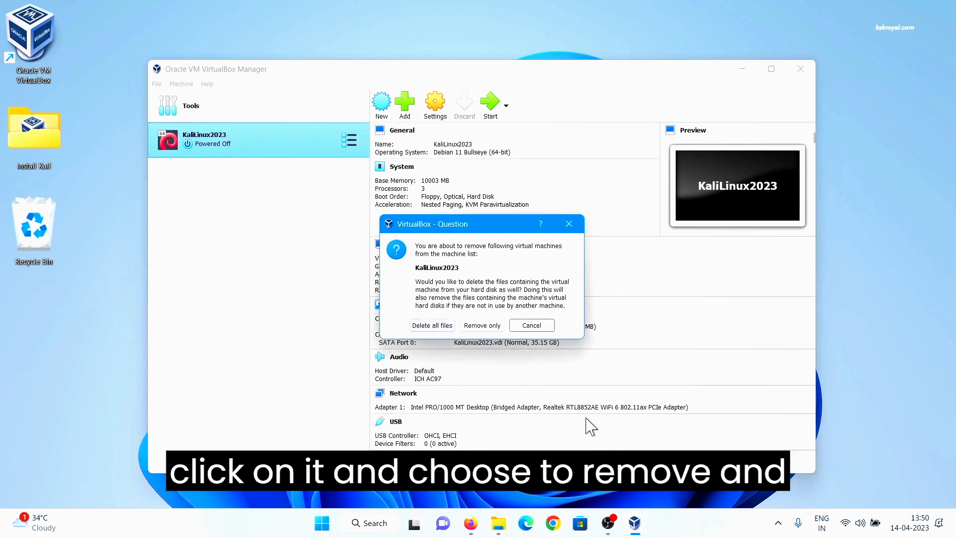
pyautogui.click(538, 325)
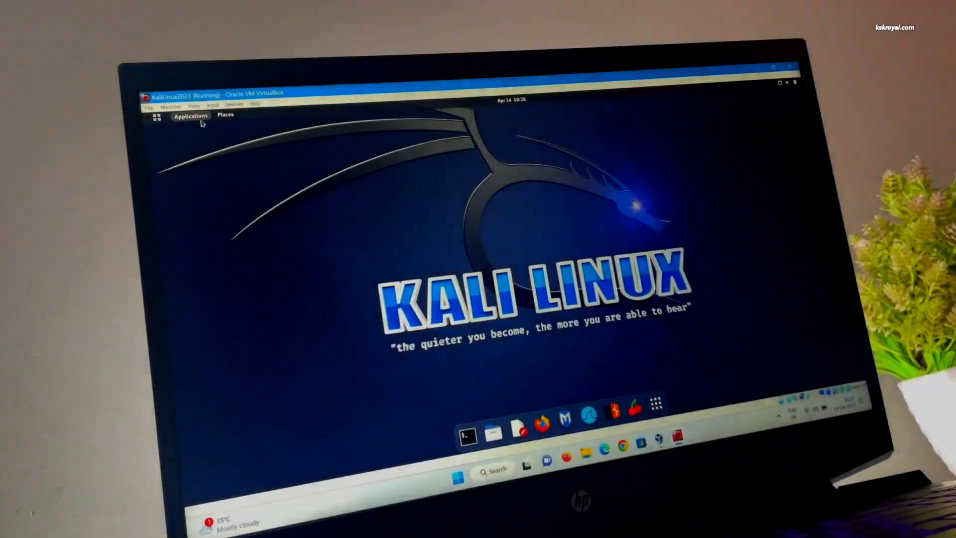
pyautogui.click(115, 62)
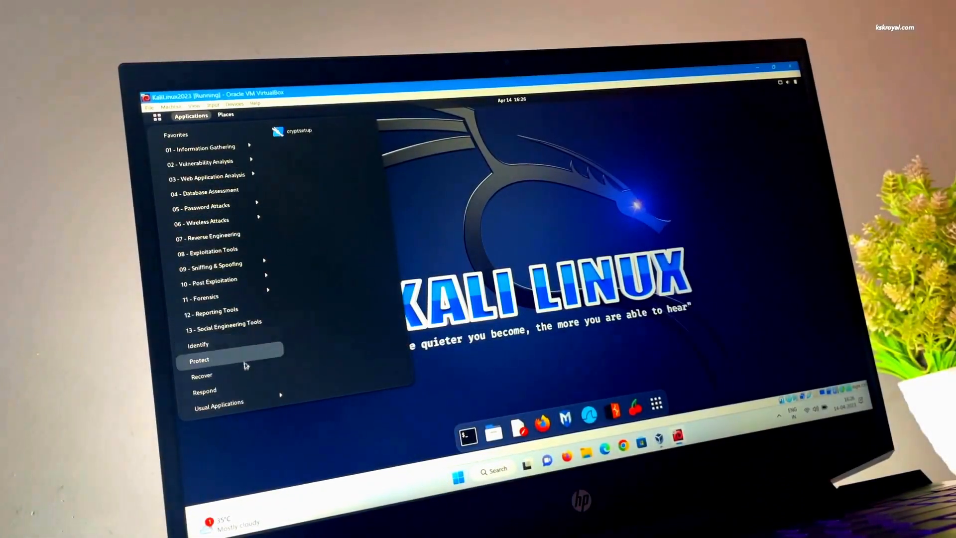
pyautogui.moveTo(235, 297)
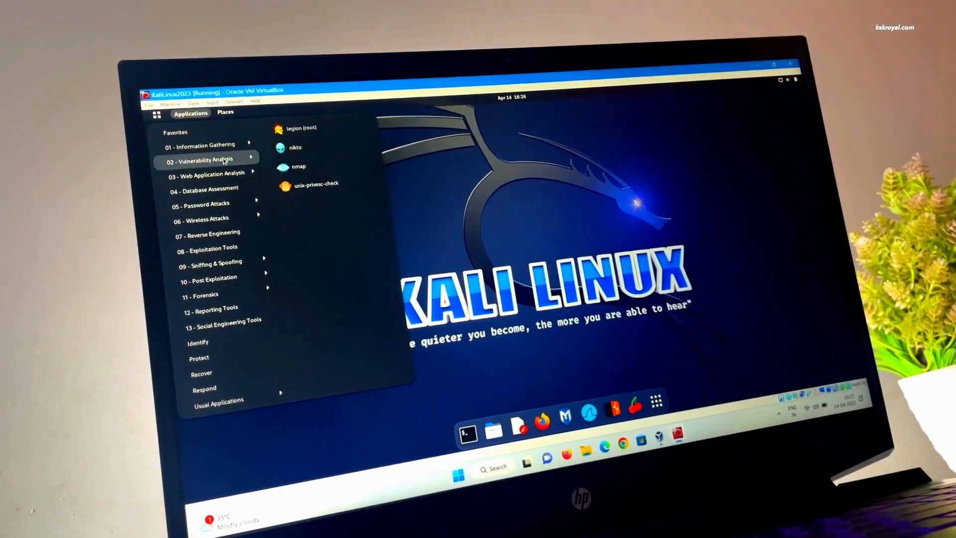
pyautogui.moveTo(225, 175)
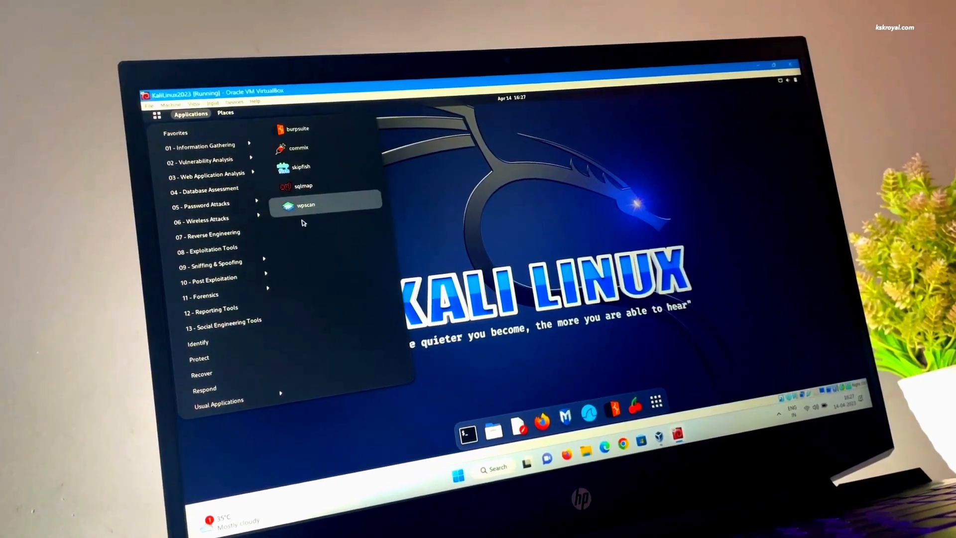